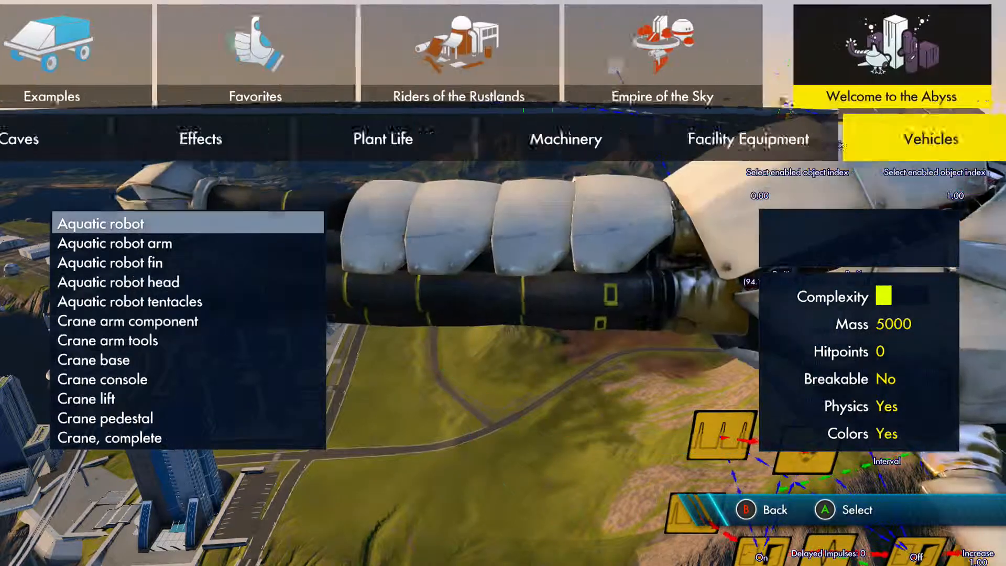
# Step: Place a Two dimensional vector from the Triggers & Events data sources in the open area beside the existing logic
pyautogui.press('Escape')
pyautogui.press('Escape')
pyautogui.press('Left')
pyautogui.press('Left')
pyautogui.press('Left')
pyautogui.press('Left')
pyautogui.press('Left')
pyautogui.press('Left')
pyautogui.press('Right')
pyautogui.press('Left')
pyautogui.press('Left')
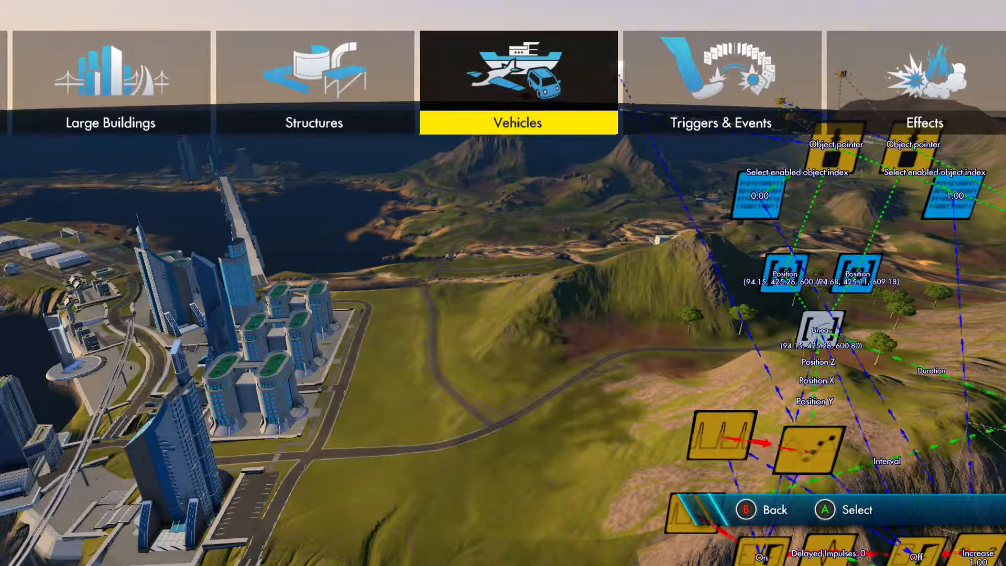
pyautogui.press('Right')
pyautogui.press('Return')
pyautogui.press('Down')
pyautogui.press('Down')
pyautogui.press('Down')
pyautogui.press('Down')
pyautogui.press('Down')
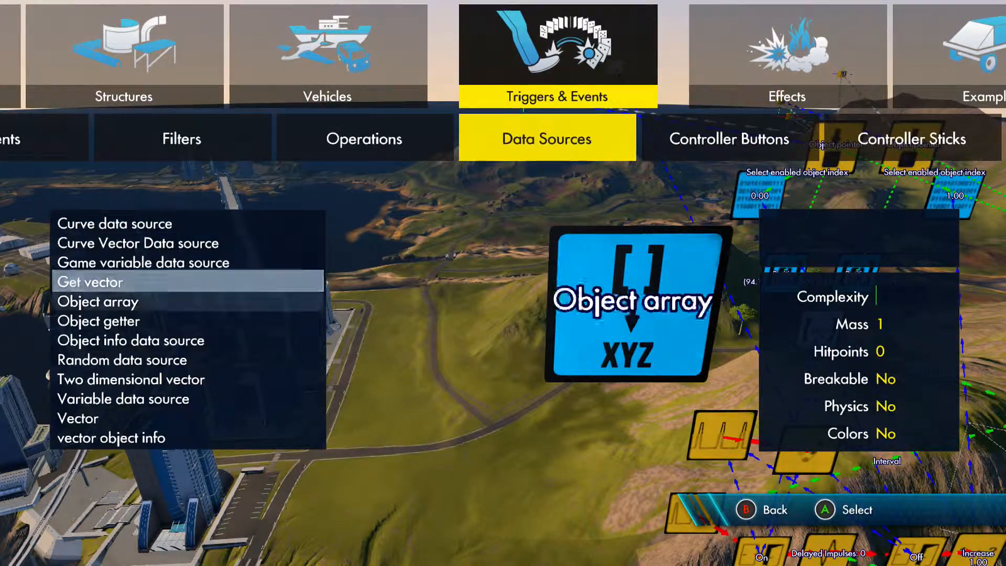
pyautogui.press('Return')
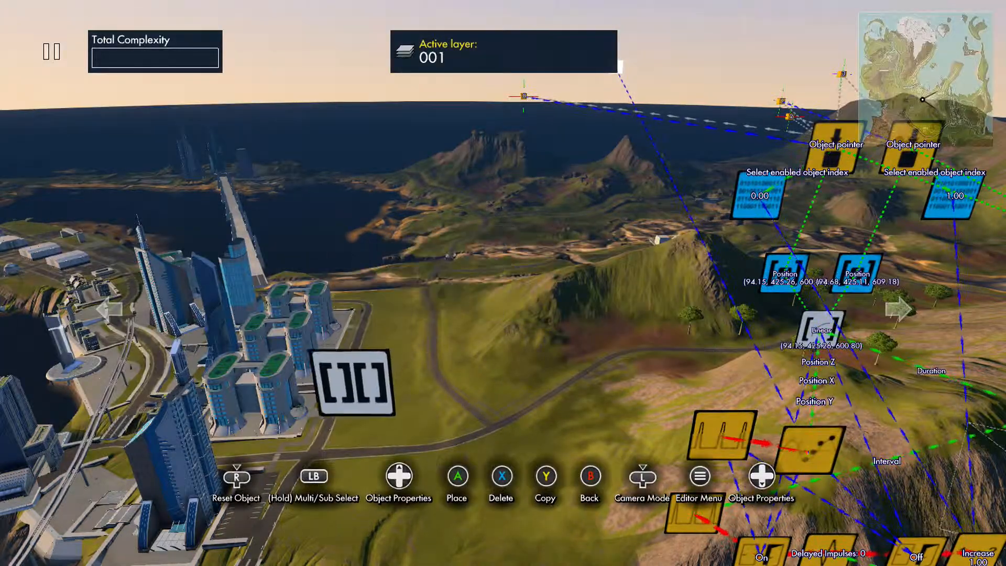
pyautogui.press('Return')
# Step: Place a Get vector data source above the two dimensional vector and add a copy beside it
pyautogui.press('Down')
pyautogui.press('Down')
pyautogui.press('Up')
pyautogui.press('Up')
pyautogui.press('Up')
pyautogui.press('Up')
pyautogui.press('Up')
pyautogui.press('Up')
pyautogui.press('Up')
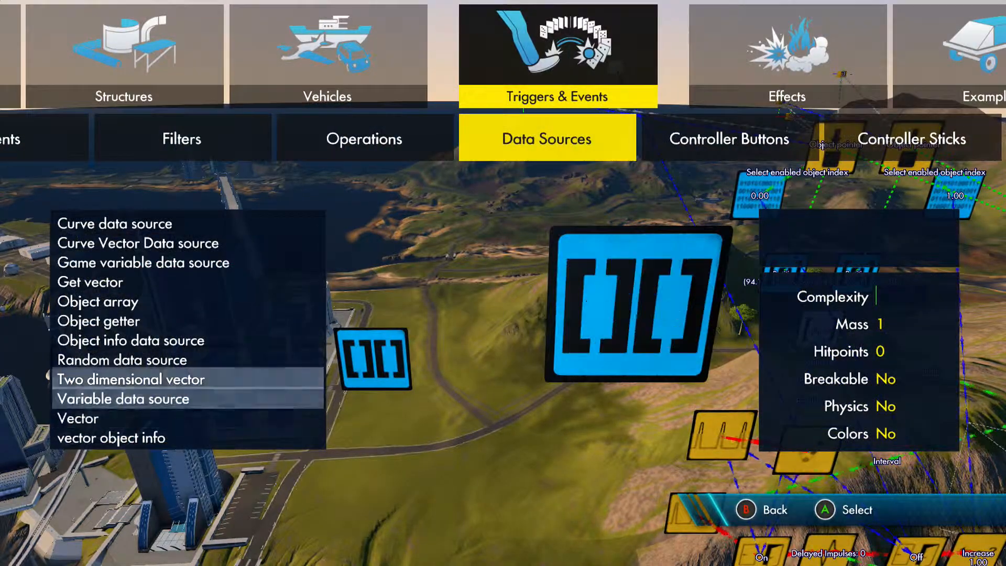
pyautogui.press('Return')
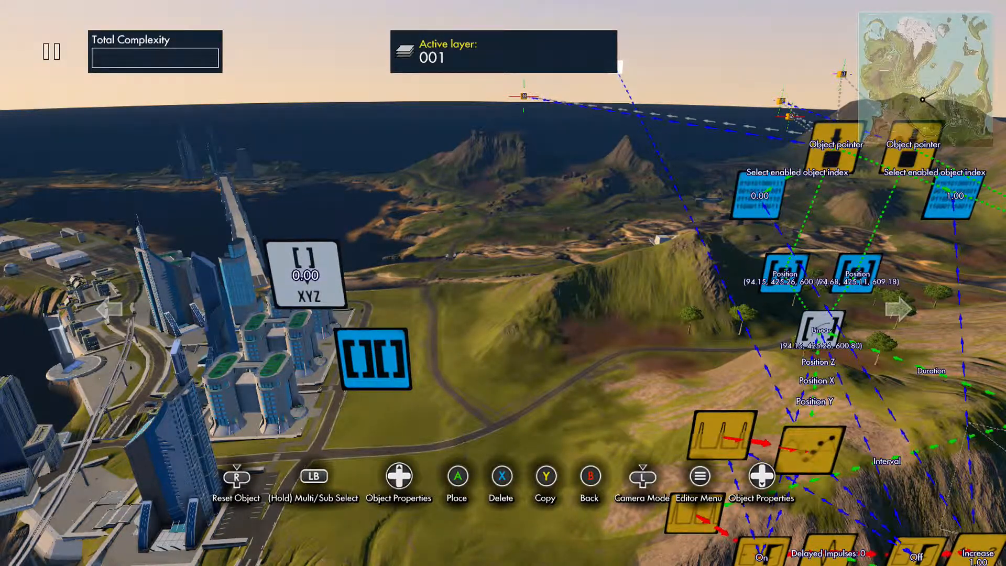
pyautogui.press('y')
pyautogui.press('Return')
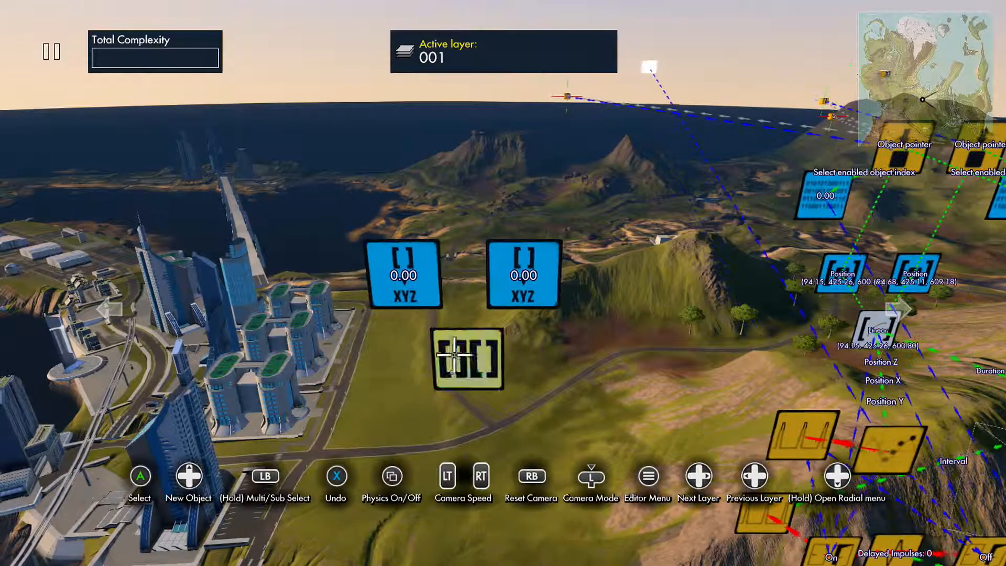
# Step: Set the two dimensional vector's width to 2 and its height to 3
pyautogui.click(473, 364)
pyautogui.press('x')
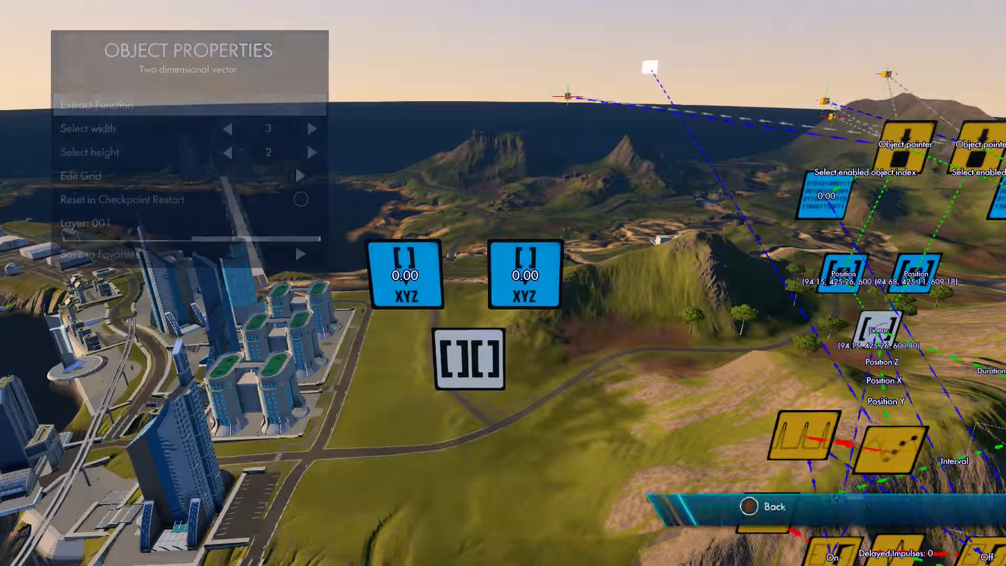
pyautogui.press('Down')
pyautogui.press('Right')
pyautogui.press('Up')
pyautogui.press('Down')
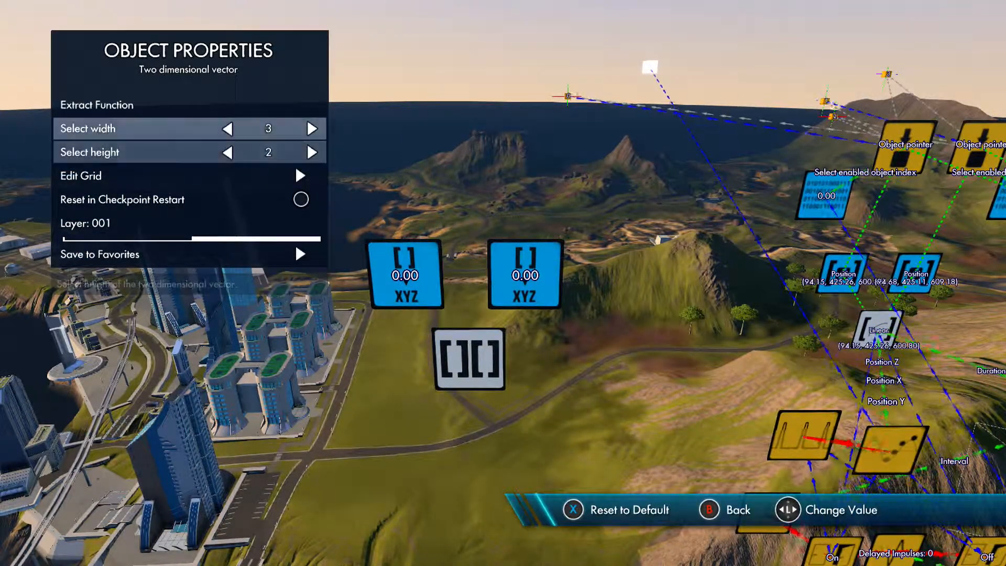
pyautogui.press('Down')
pyautogui.press('Up')
pyautogui.press('Up')
pyautogui.press('Down')
pyautogui.press('Left')
pyautogui.press('Down')
pyautogui.press('Right')
pyautogui.press('Up')
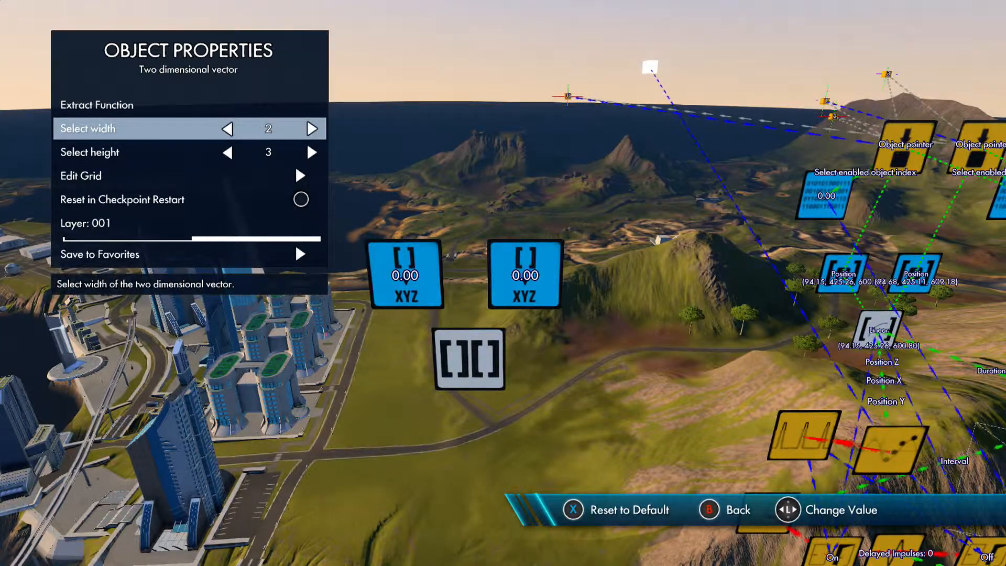
# Step: Set the two dimensional vector's height to 6
pyautogui.press('Down')
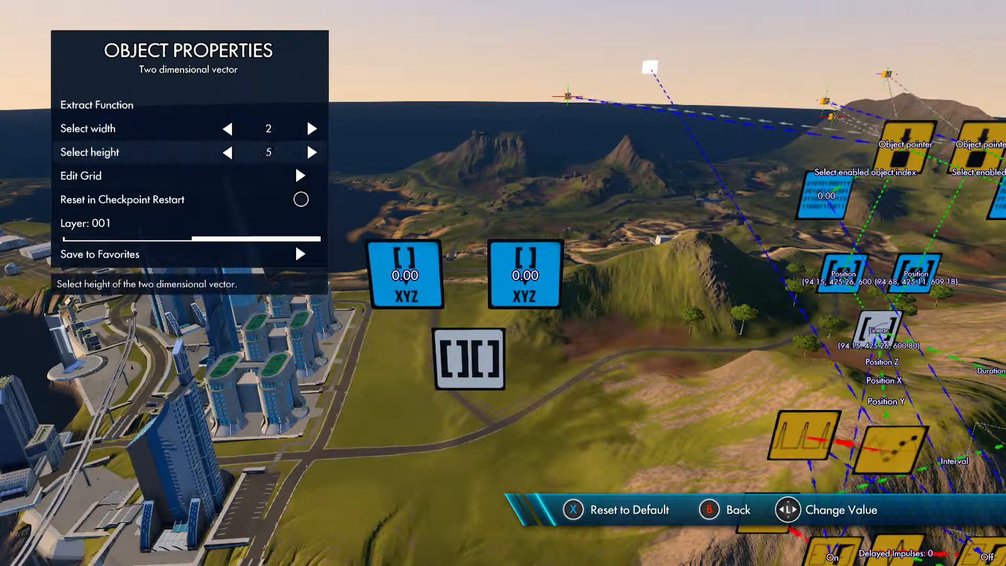
pyautogui.press('Left')
pyautogui.press('Right')
pyautogui.press('Right')
pyautogui.press('Right')
pyautogui.press('Right')
pyautogui.press('Down')
pyautogui.press('Up')
pyautogui.press('Down')
pyautogui.press('Up')
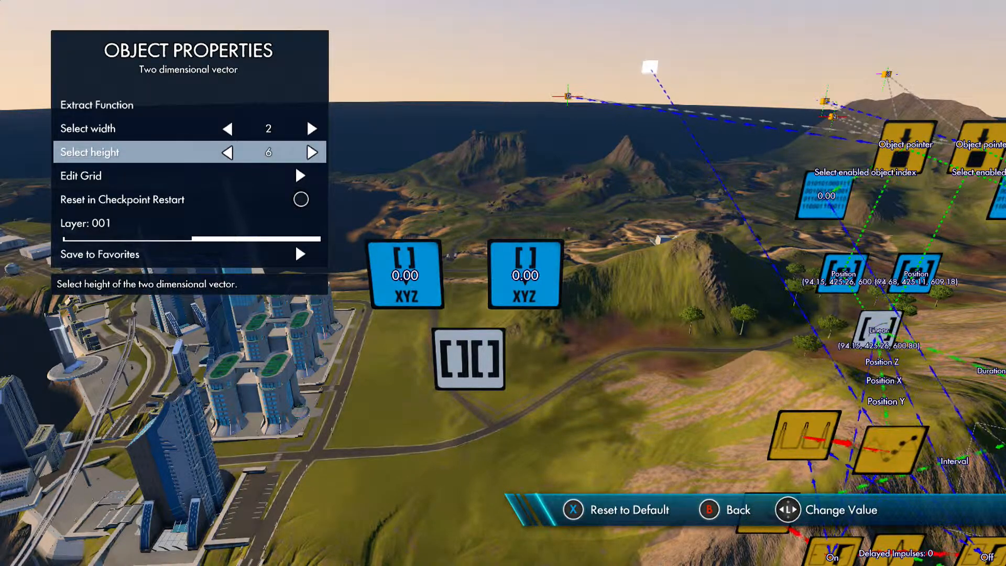
pyautogui.press('Escape')
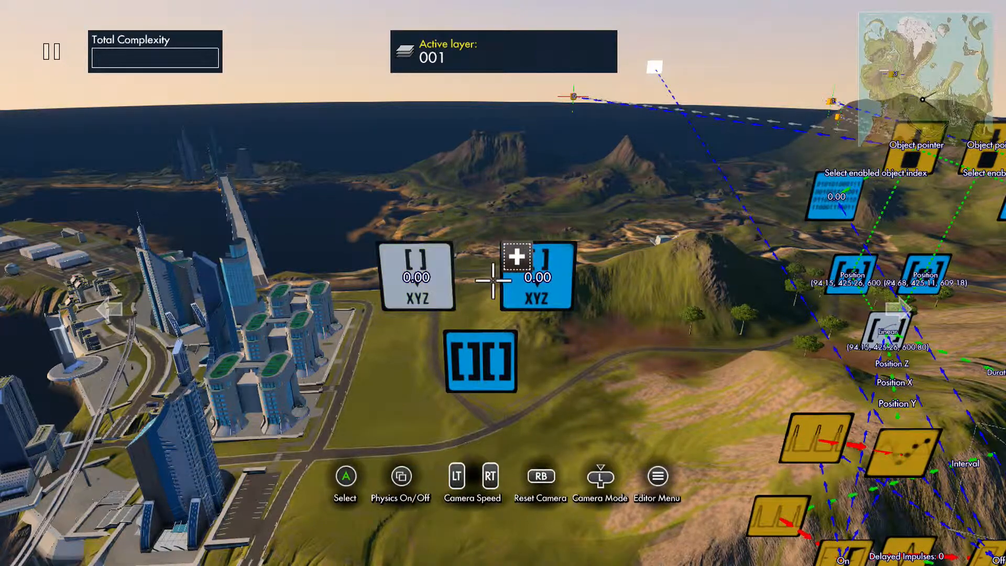
# Step: Assign the two dimensional vector as the source vector for both Get vector objects
pyautogui.click(493, 281)
pyautogui.press('Down')
pyautogui.press('Down')
pyautogui.press('Up')
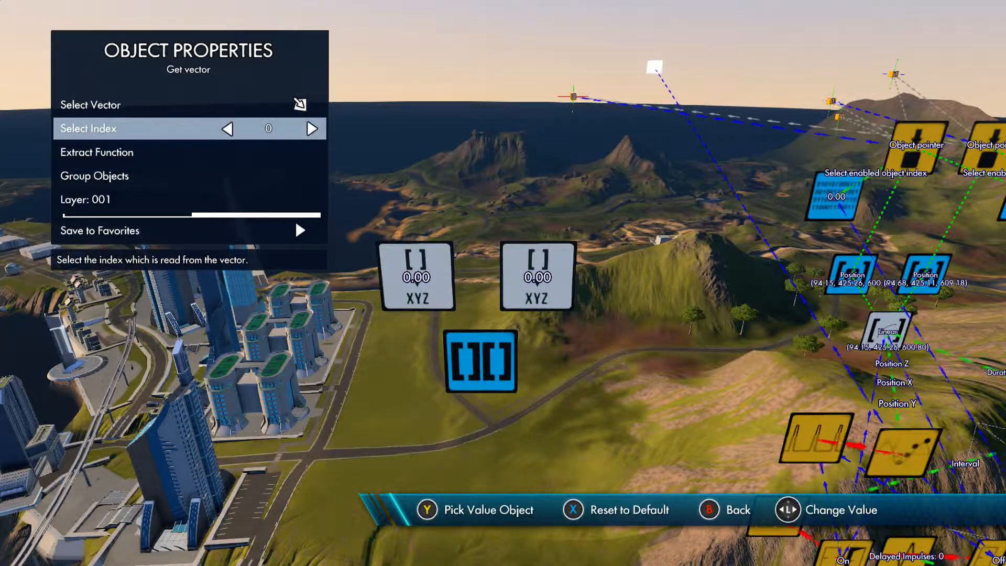
pyautogui.press('Up')
pyautogui.press('Return')
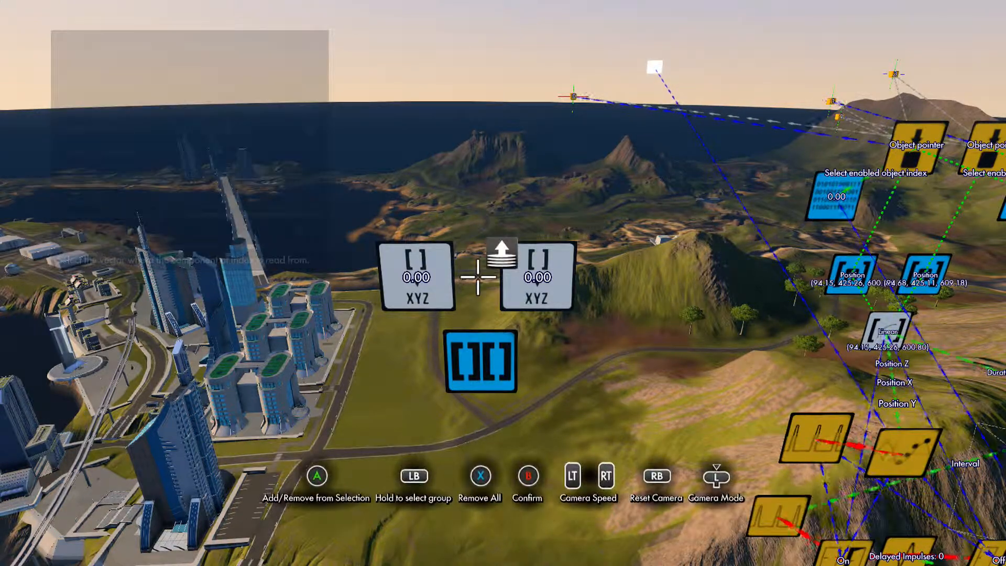
pyautogui.click(487, 354)
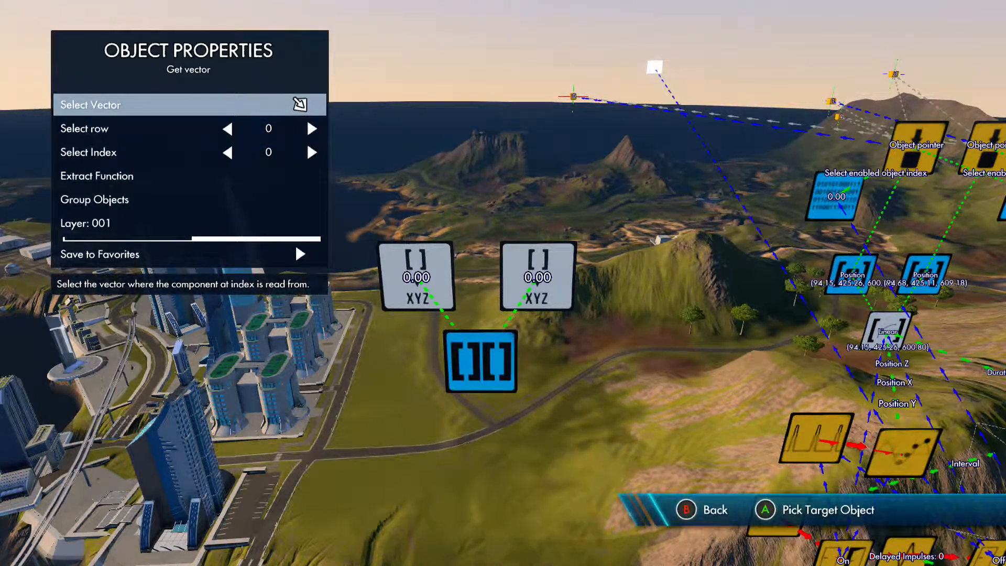
pyautogui.press('Down')
pyautogui.press('Down')
pyautogui.press('Up')
pyautogui.press('Down')
pyautogui.press('Down')
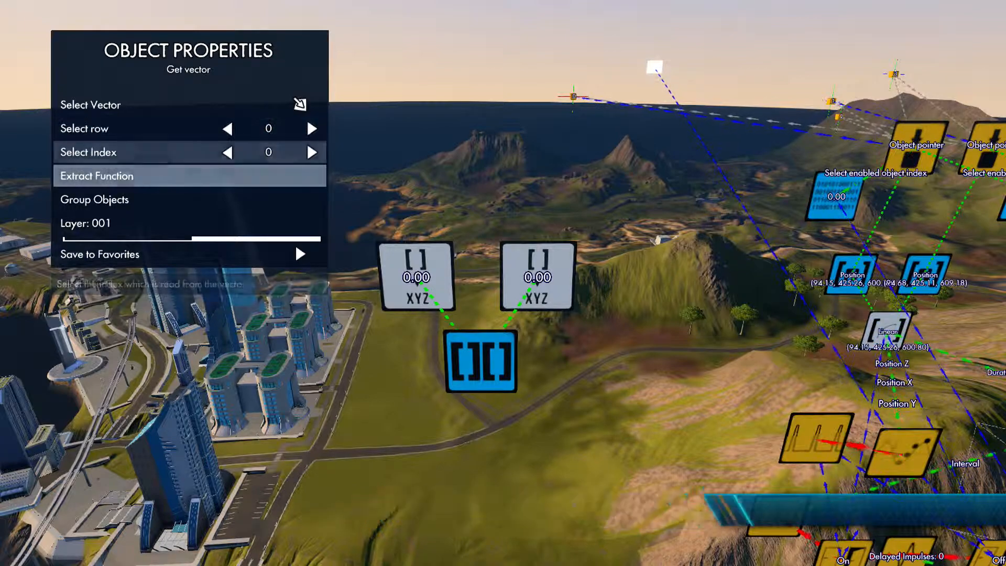
pyautogui.press('Up')
pyautogui.press('Up')
pyautogui.press('Escape')
# Step: Place a Variable data source beside the two dimensional vector and open its properties
pyautogui.press('Up')
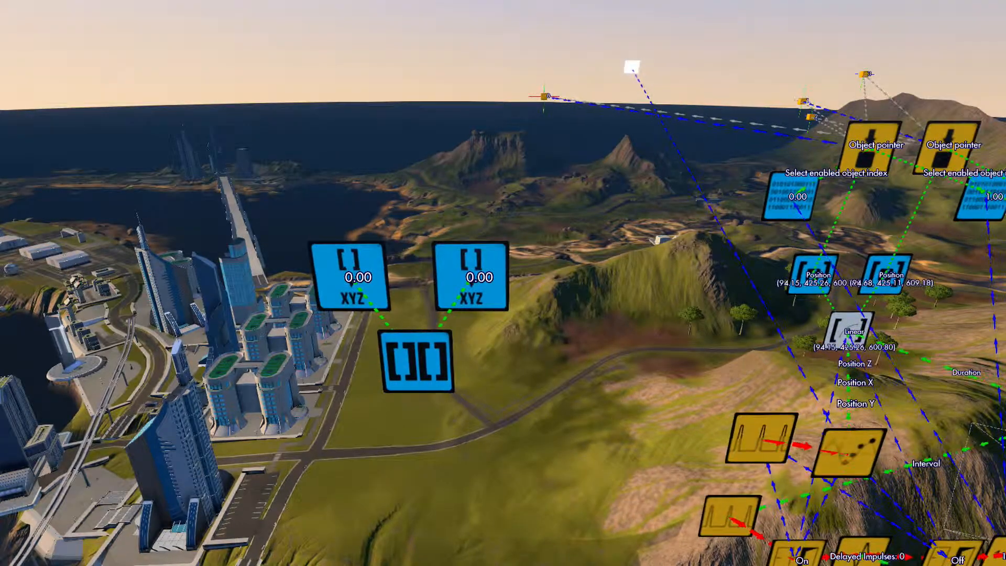
pyautogui.press('Left')
pyautogui.press('Right')
pyautogui.press('Right')
pyautogui.press('Left')
pyautogui.press('Up')
pyautogui.press('Up')
pyautogui.press('Up')
pyautogui.press('Up')
pyautogui.press('Up')
pyautogui.press('Up')
pyautogui.press('Return')
pyautogui.press('Down')
pyautogui.press('Right')
pyautogui.press('Down')
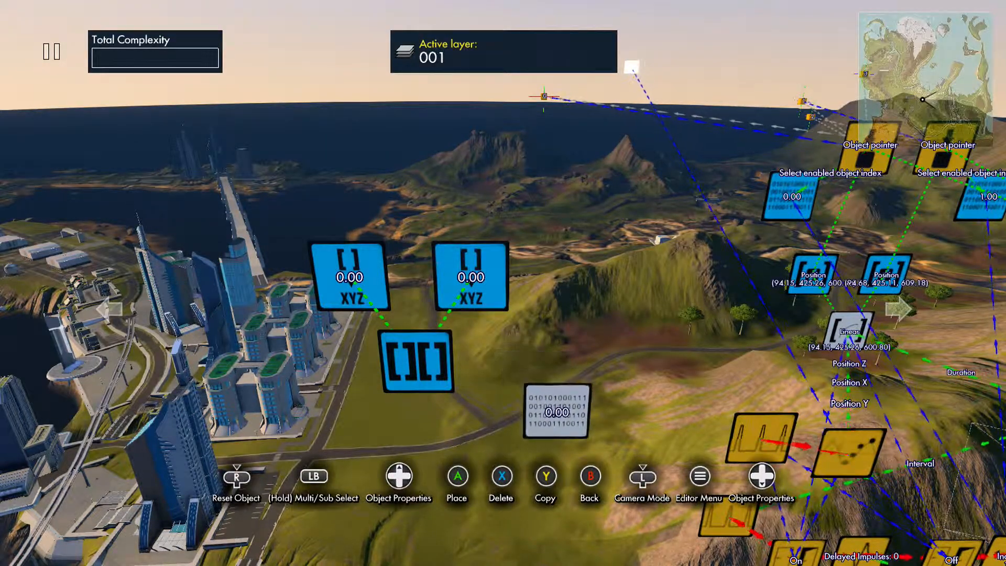
pyautogui.press('Return')
pyautogui.press('Left')
pyautogui.press('Return')
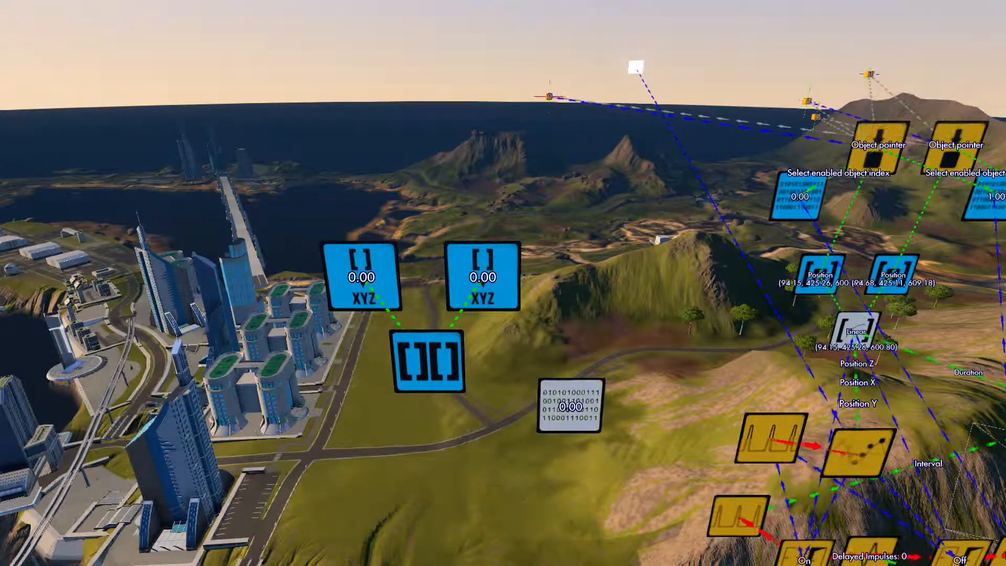
pyautogui.press('Down')
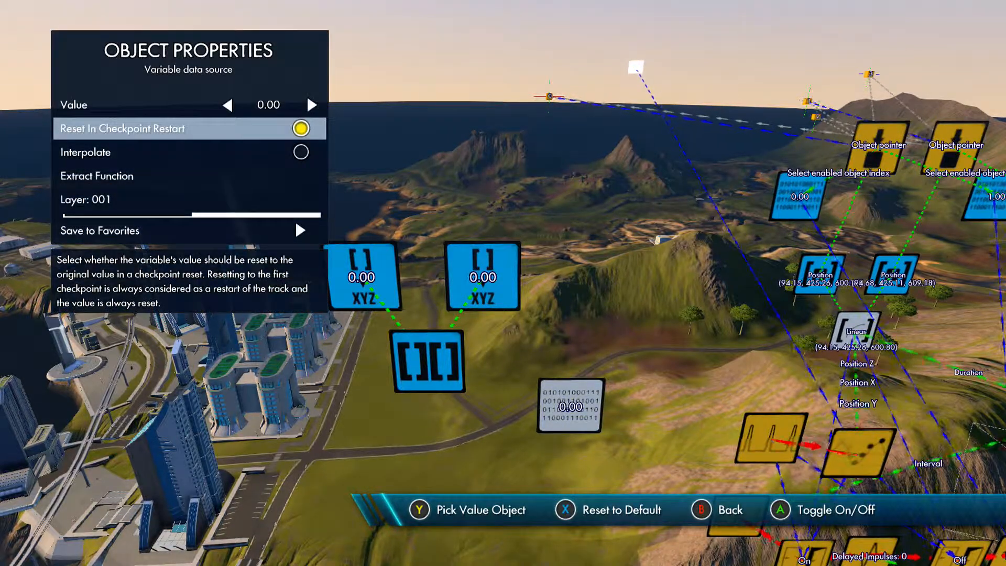
pyautogui.press('Escape')
# Step: Link the Select row value of both Get vector objects to the new variable data source
pyautogui.press('Left')
pyautogui.keyDown('ctrl'); pyautogui.click(556, 273); pyautogui.keyUp('ctrl')
pyautogui.keyDown('ctrl'); pyautogui.click(454, 272); pyautogui.keyUp('ctrl')
pyautogui.press('Return')
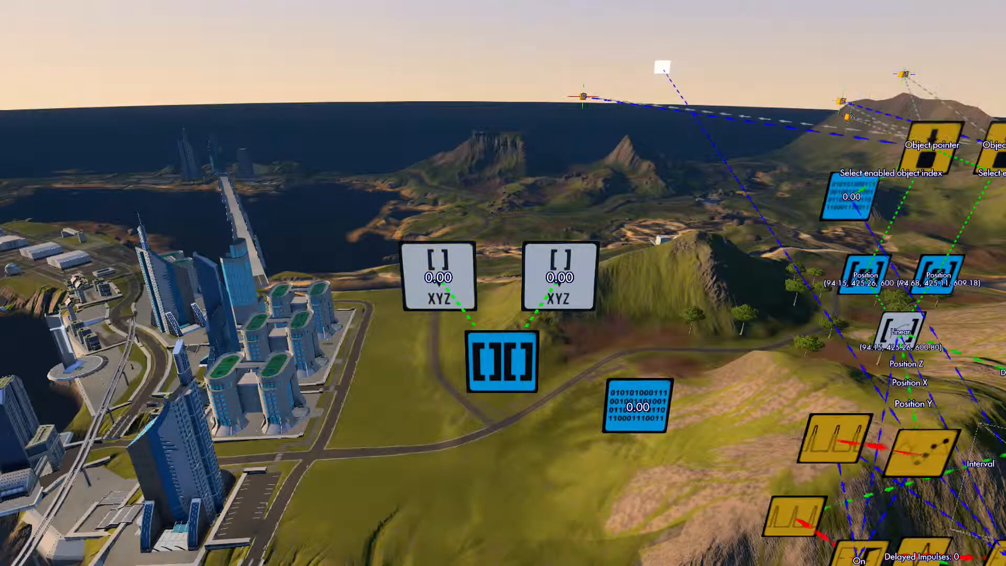
pyautogui.press('Down')
pyautogui.press('Up')
pyautogui.press('Down')
pyautogui.press('y')
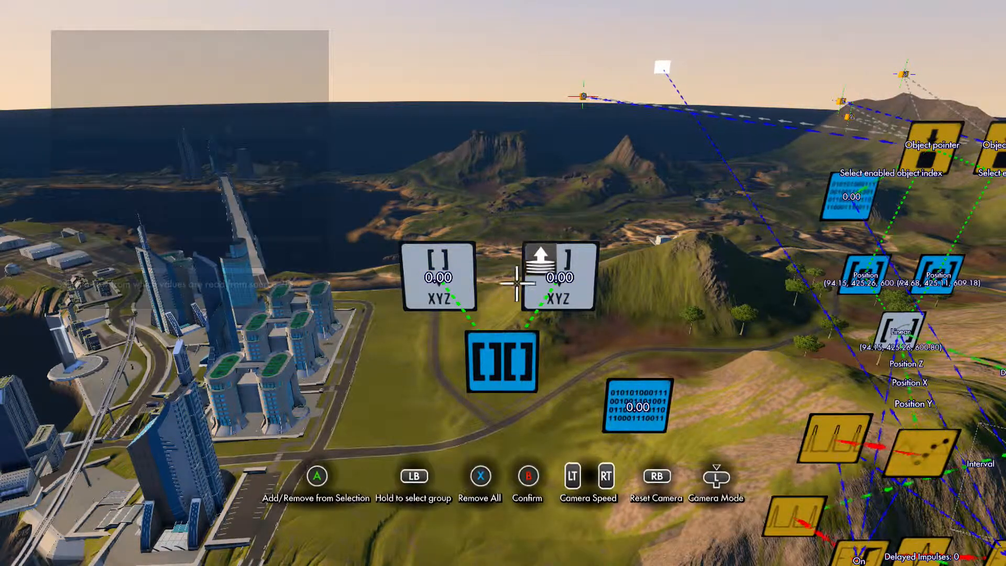
pyautogui.click(648, 410)
pyautogui.press('Escape')
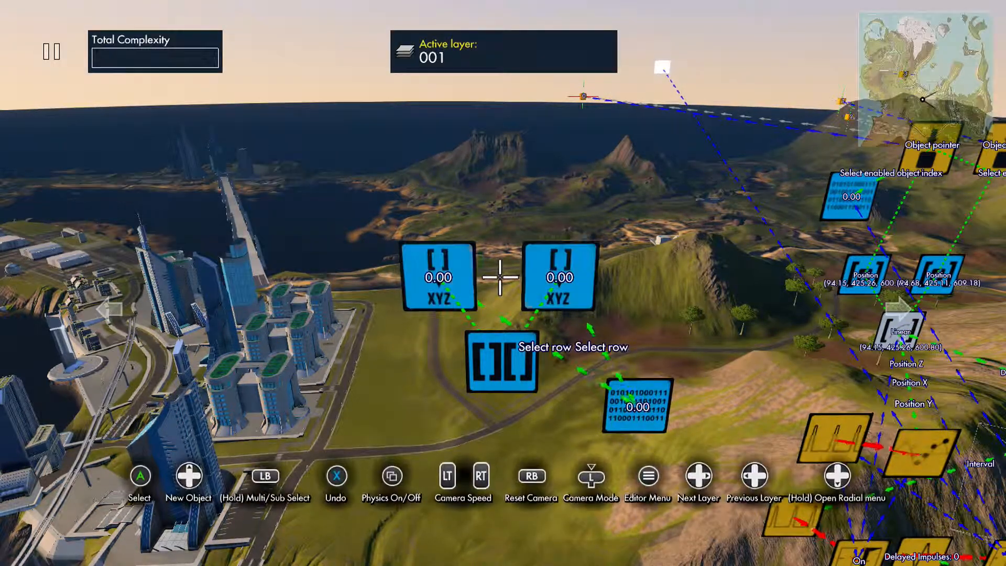
# Step: Open the two dimensional vector's Edit Grid and examine how its cells are arranged in rows and columns
pyautogui.click(520, 359)
pyautogui.press('Return')
pyautogui.press('Down')
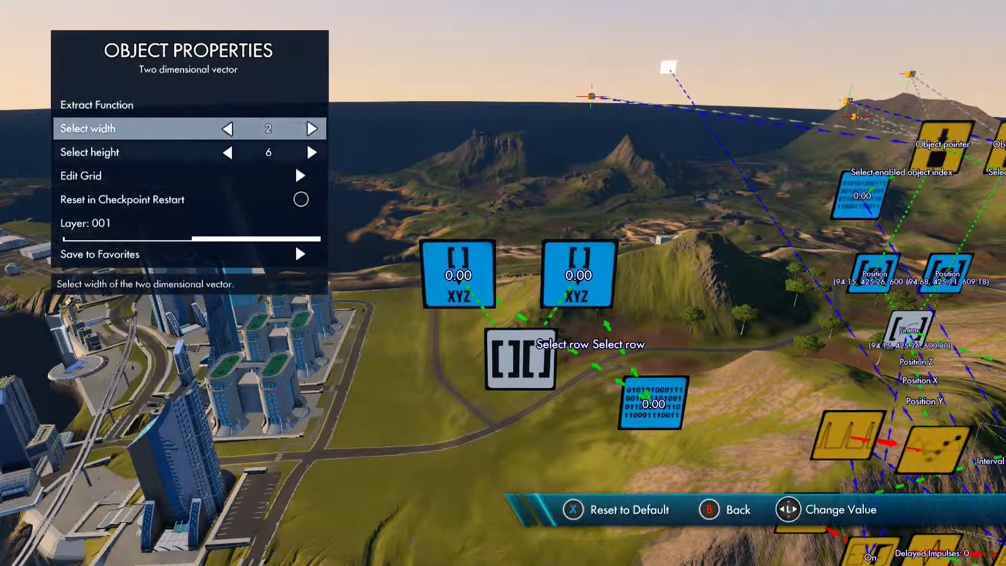
pyautogui.press('Down')
pyautogui.press('Down')
pyautogui.press('Return')
pyautogui.press('Down')
pyautogui.press('Down')
pyautogui.press('Down')
pyautogui.press('Down')
pyautogui.press('Down')
pyautogui.press('Right')
pyautogui.press('Up')
pyautogui.press('Up')
pyautogui.press('Up')
pyautogui.press('Up')
pyautogui.press('Up')
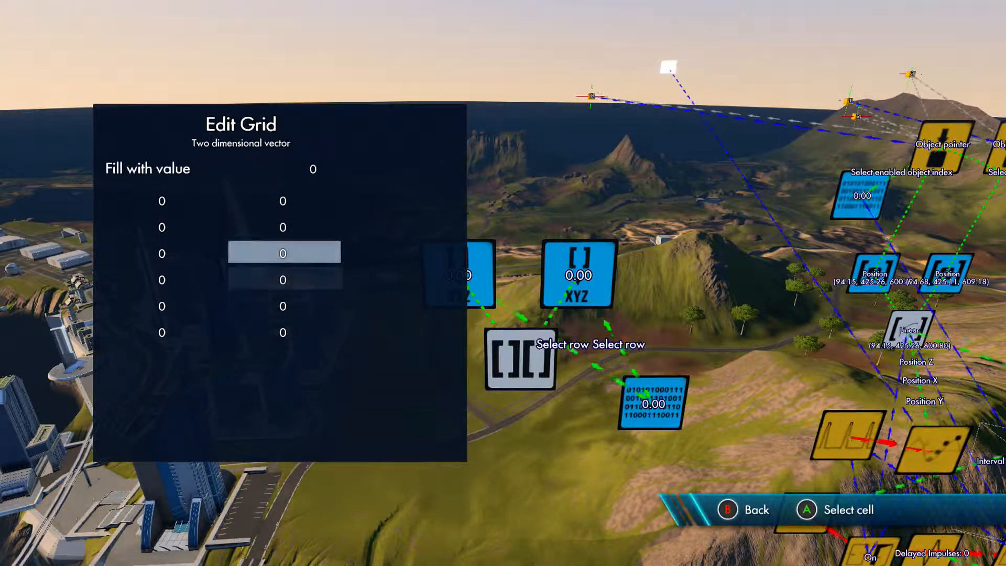
pyautogui.press('Down')
pyautogui.press('Up')
pyautogui.press('Down')
pyautogui.press('Up')
pyautogui.press('Down')
pyautogui.press('Down')
pyautogui.press('Down')
pyautogui.press('Up')
pyautogui.press('Up')
pyautogui.press('Up')
pyautogui.press('Down')
pyautogui.press('Up')
pyautogui.press('Right')
pyautogui.press('Down')
pyautogui.press('Down')
pyautogui.press('Down')
pyautogui.press('Up')
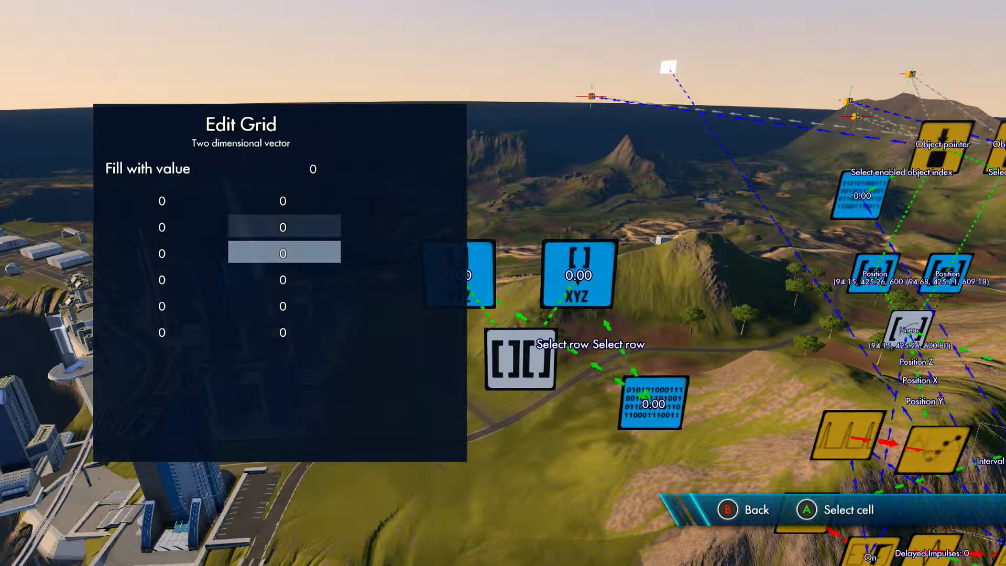
pyautogui.press('Up')
pyautogui.press('Up')
pyautogui.press('Up')
pyautogui.press('Down')
pyautogui.press('Down')
pyautogui.press('Down')
pyautogui.press('Down')
pyautogui.press('Down')
pyautogui.press('Down')
pyautogui.press('Up')
pyautogui.press('Up')
pyautogui.press('Up')
pyautogui.press('Up')
pyautogui.press('Up')
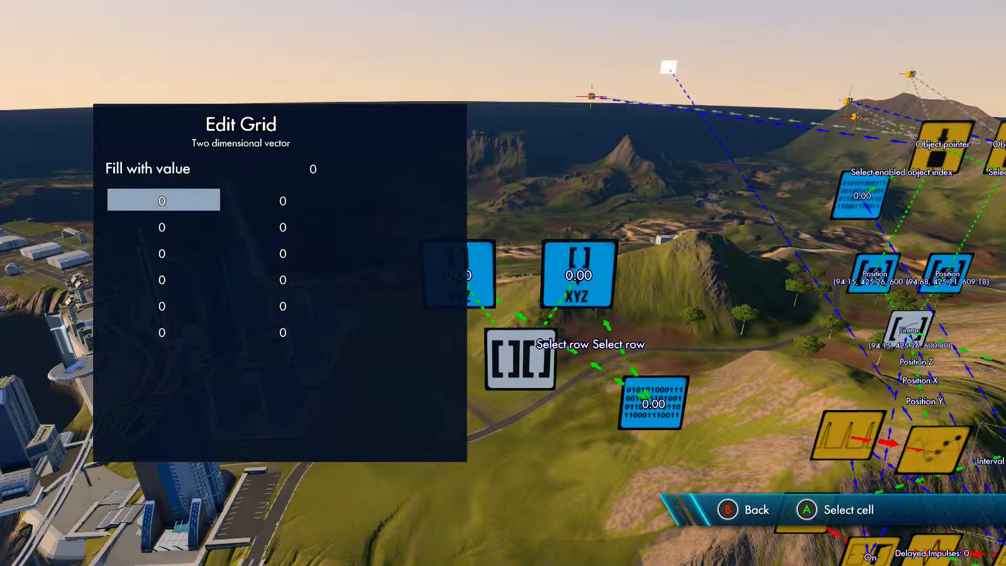
pyautogui.press('Left')
pyautogui.press('Escape')
pyautogui.press('Escape')
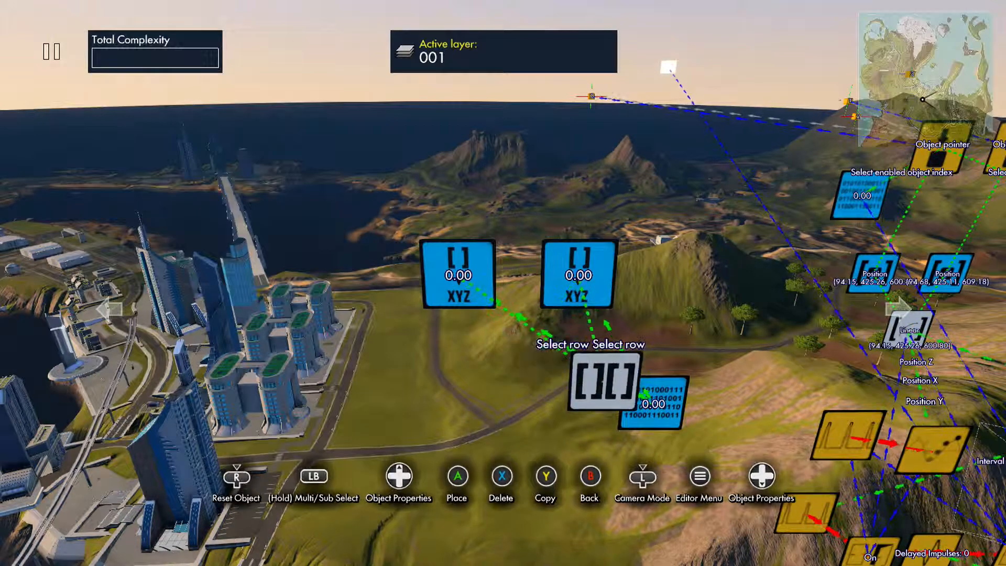
# Step: Examine the Select row and Select Index settings in the properties of the two Get vector objects
pyautogui.click(528, 259)
pyautogui.click(452, 259)
pyautogui.press('Return')
pyautogui.press('Down')
pyautogui.press('Down')
pyautogui.press('Up')
pyautogui.press('Down')
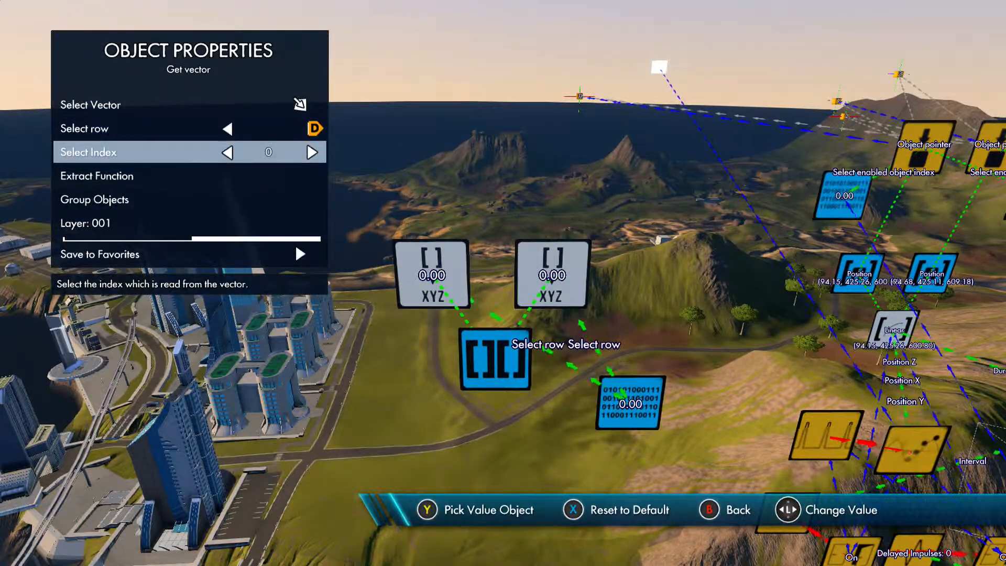
pyautogui.press('Up')
pyautogui.press('Down')
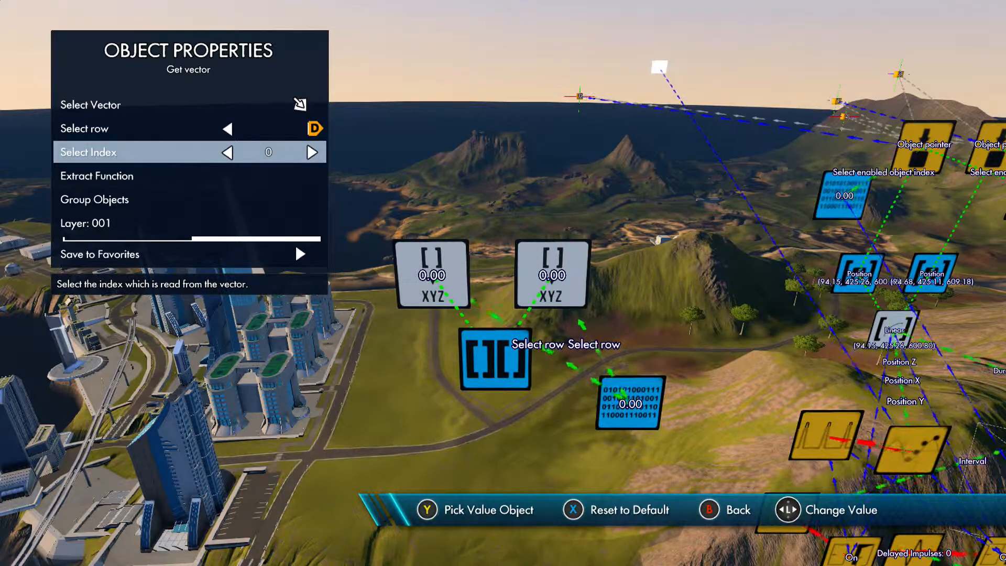
pyautogui.press('Up')
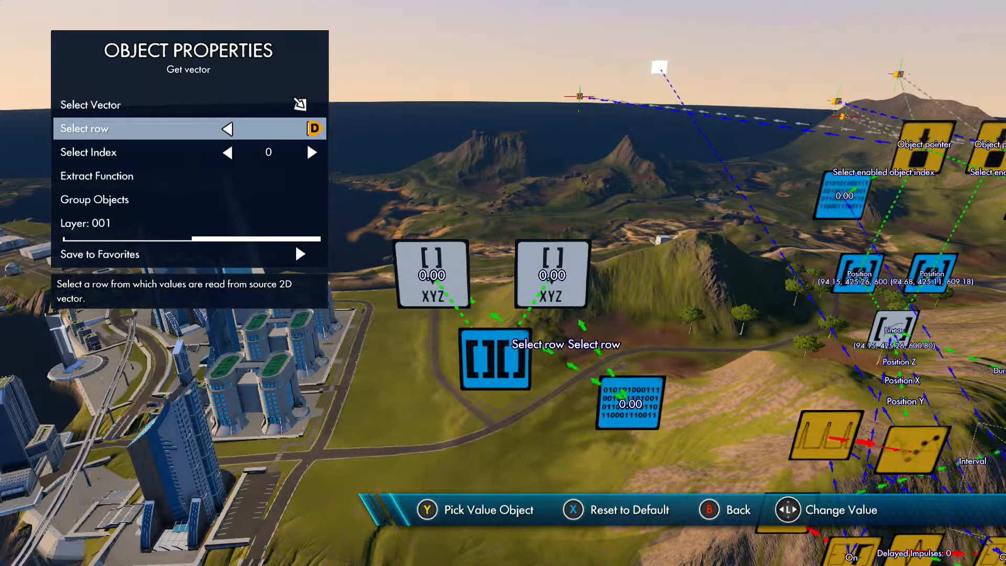
pyautogui.press('Escape')
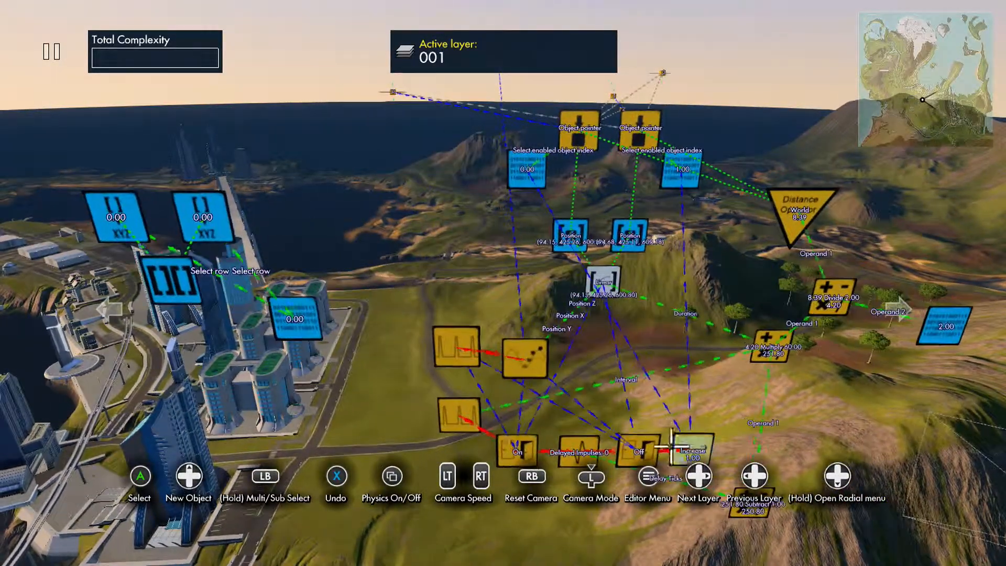
# Step: Add the new variable data source to the targets of the Increase Set value event and test it with physics running
pyautogui.click(693, 450)
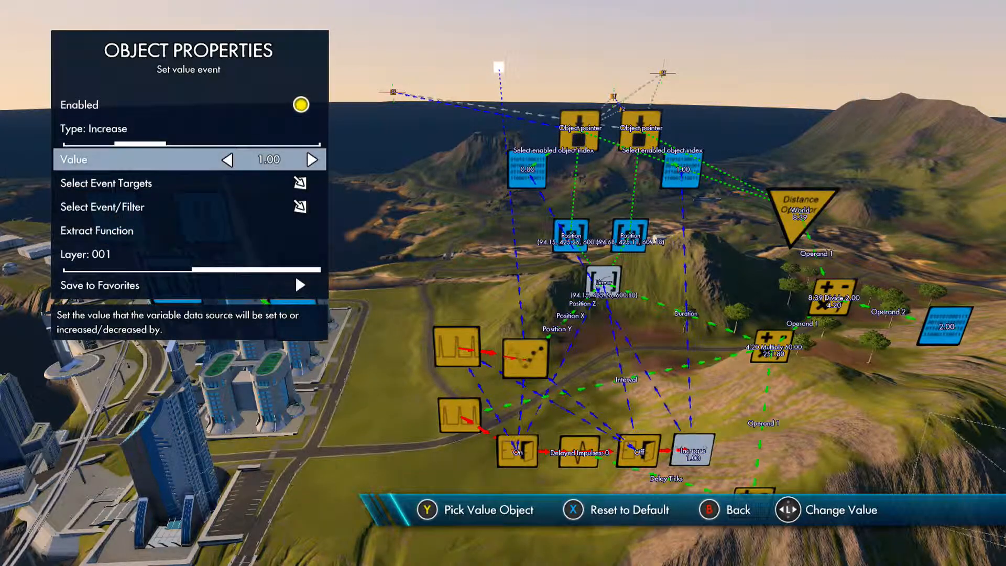
pyautogui.press('Escape')
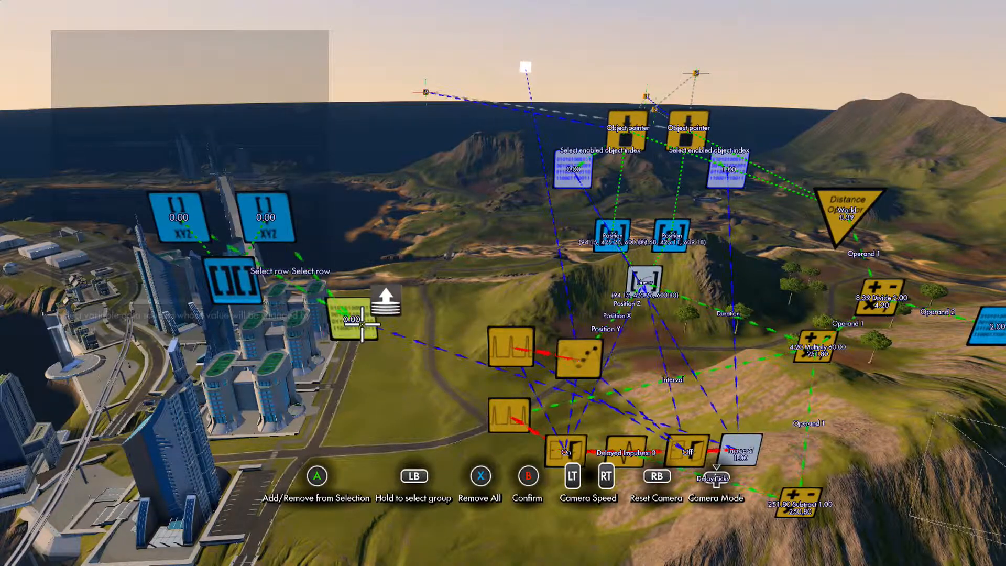
pyautogui.press('Escape')
pyautogui.press('space')
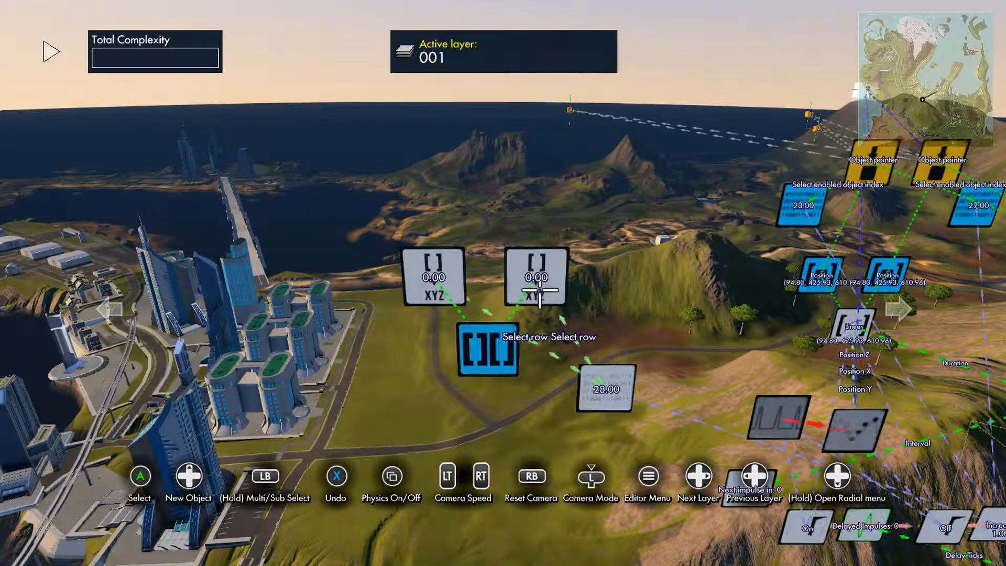
pyautogui.press('ctrl')
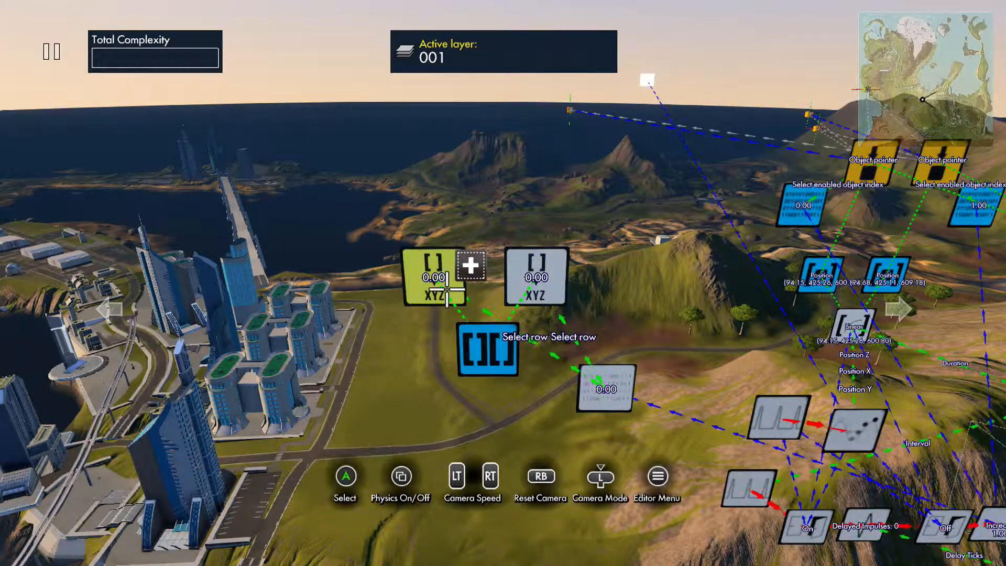
# Step: Open the two dimensional vector's Edit Grid and examine the cells of its first two rows
pyautogui.click(513, 346)
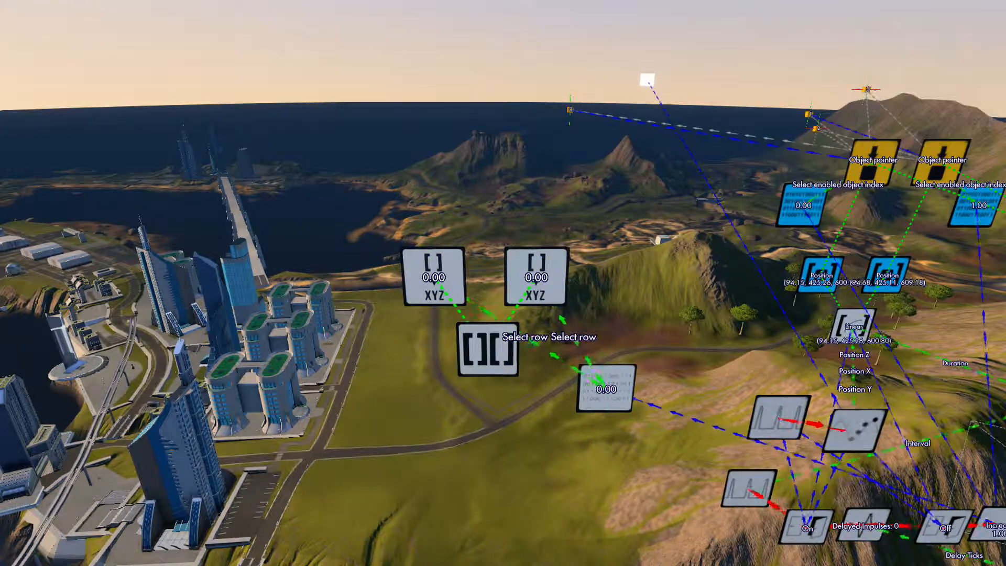
pyautogui.press('Down')
pyautogui.press('Down')
pyautogui.press('Down')
pyautogui.press('Return')
pyautogui.press('Down')
pyautogui.press('Up')
pyautogui.press('Right')
pyautogui.press('Down')
pyautogui.press('Up')
pyautogui.press('Down')
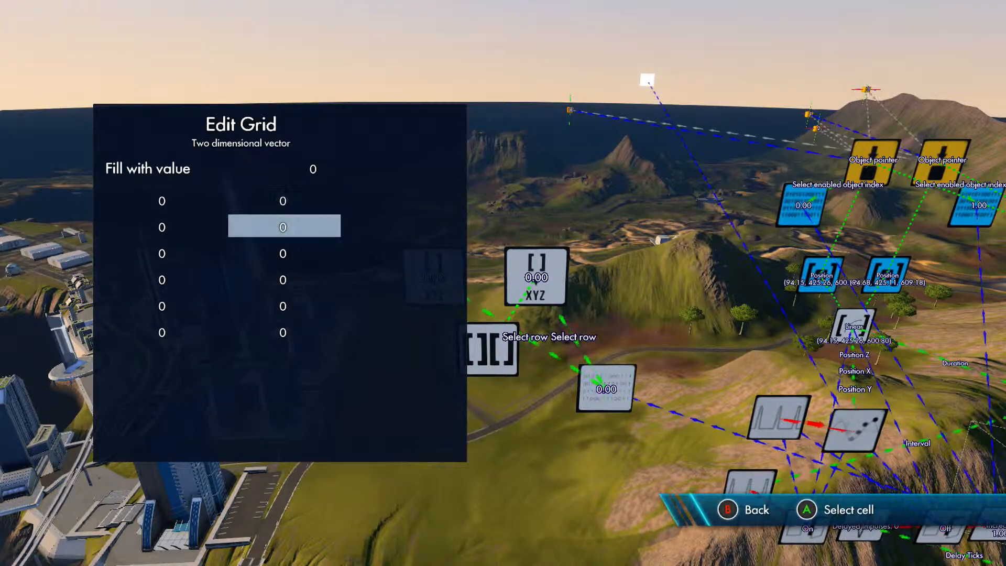
pyautogui.press('Up')
pyautogui.press('Left')
pyautogui.press('Down')
pyautogui.press('Up')
pyautogui.press('Right')
pyautogui.press('Down')
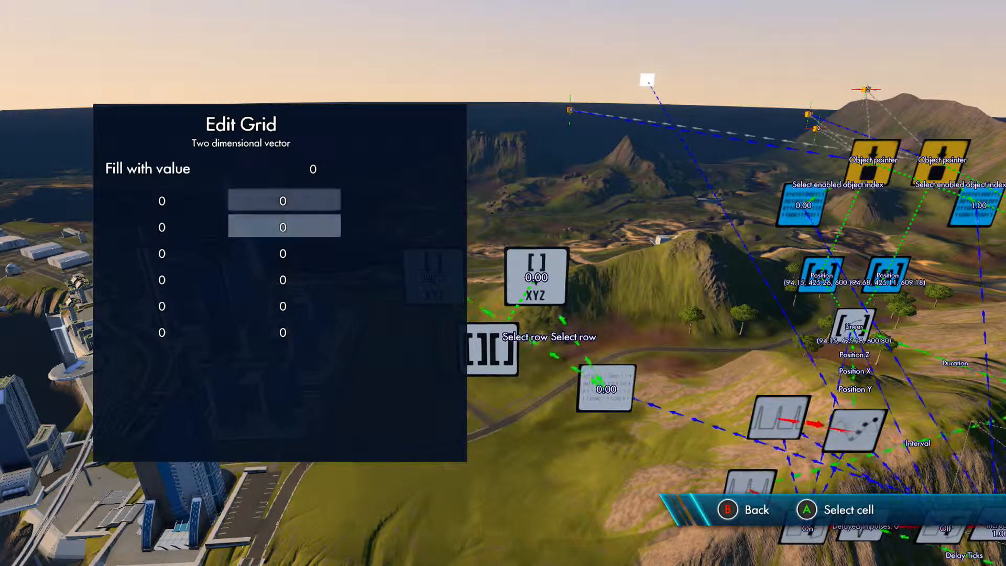
pyautogui.press('Left')
pyautogui.press('Right')
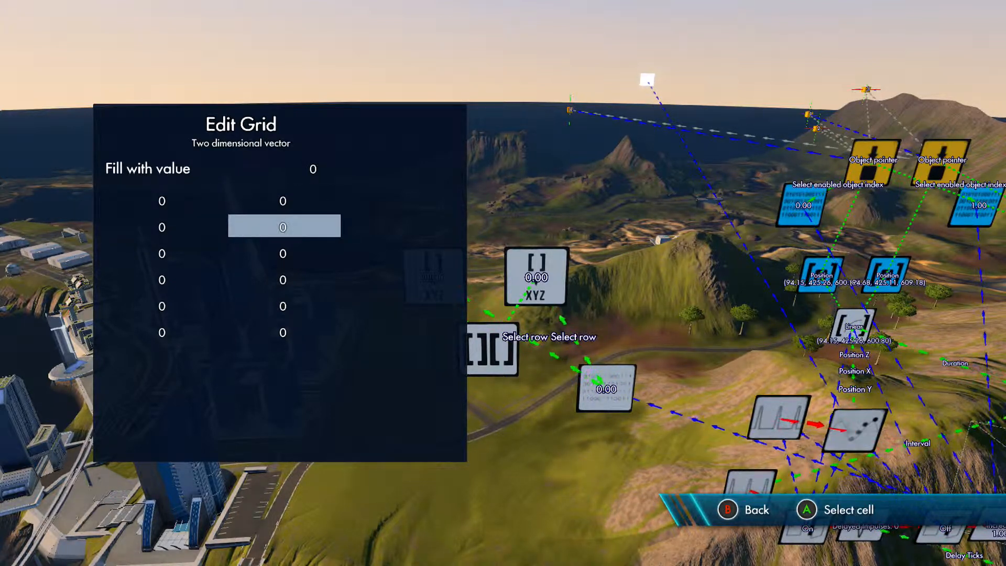
# Step: Go through the cell pairs in the remaining grid rows, down to the sixth row
pyautogui.press('Down')
pyautogui.press('Left')
pyautogui.press('Right')
pyautogui.press('Left')
pyautogui.press('Down')
pyautogui.press('Right')
pyautogui.press('Left')
pyautogui.press('Down')
pyautogui.press('Right')
pyautogui.press('Left')
pyautogui.press('Down')
pyautogui.press('Right')
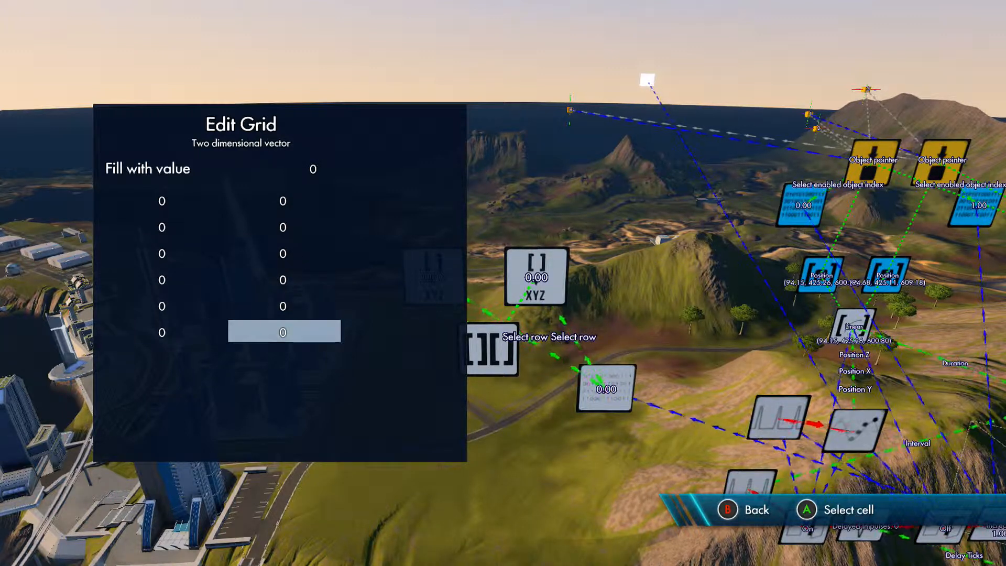
# Step: Set the second cell of the grid's first row to 90
pyautogui.press('Up')
pyautogui.press('Up')
pyautogui.press('Up')
pyautogui.press('Up')
pyautogui.press('Up')
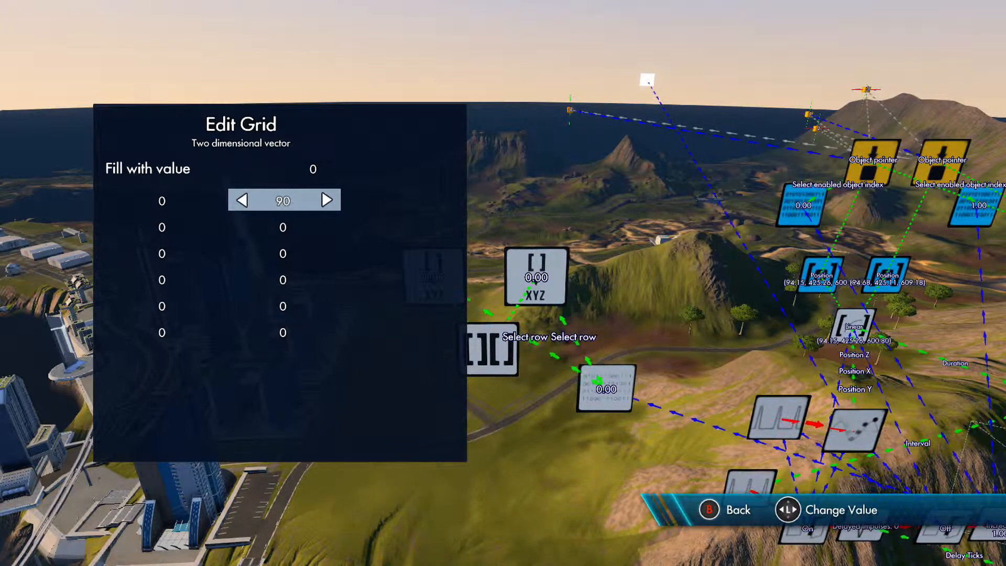
pyautogui.press('Return')
# Step: Compare the first row's second cell with the two cells of the second row in the grid
pyautogui.press('Down')
pyautogui.press('Left')
pyautogui.press('Right')
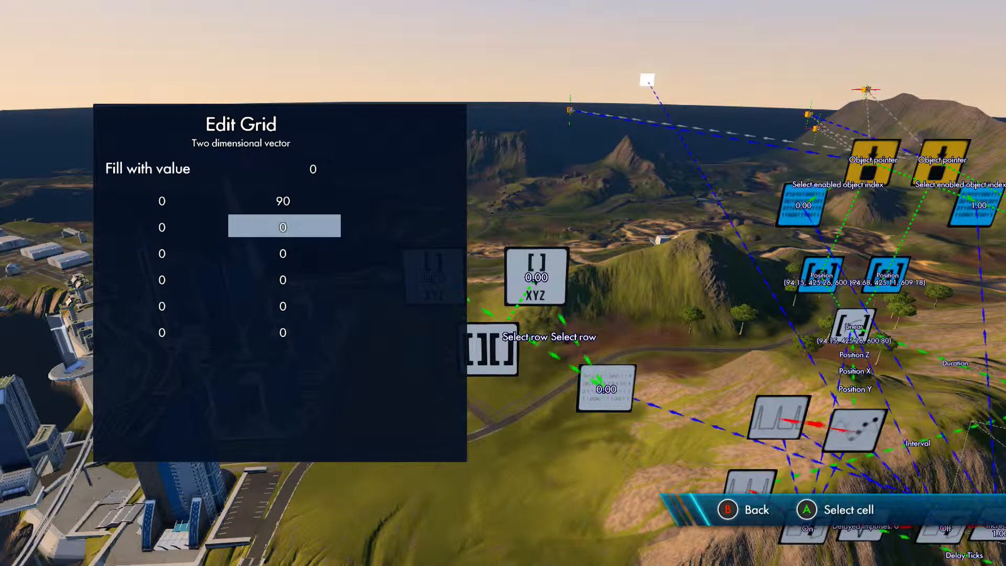
pyautogui.press('Up')
pyautogui.press('Down')
pyautogui.press('Left')
pyautogui.press('Up')
pyautogui.press('Down')
pyautogui.press('Right')
pyautogui.press('Up')
pyautogui.press('Down')
pyautogui.press('Up')
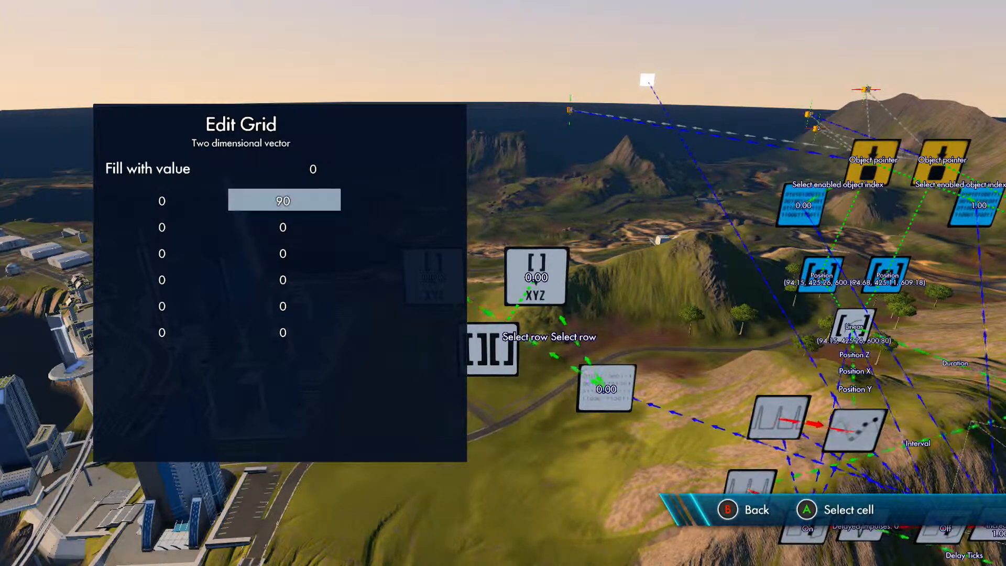
pyautogui.press('Down')
pyautogui.press('Left')
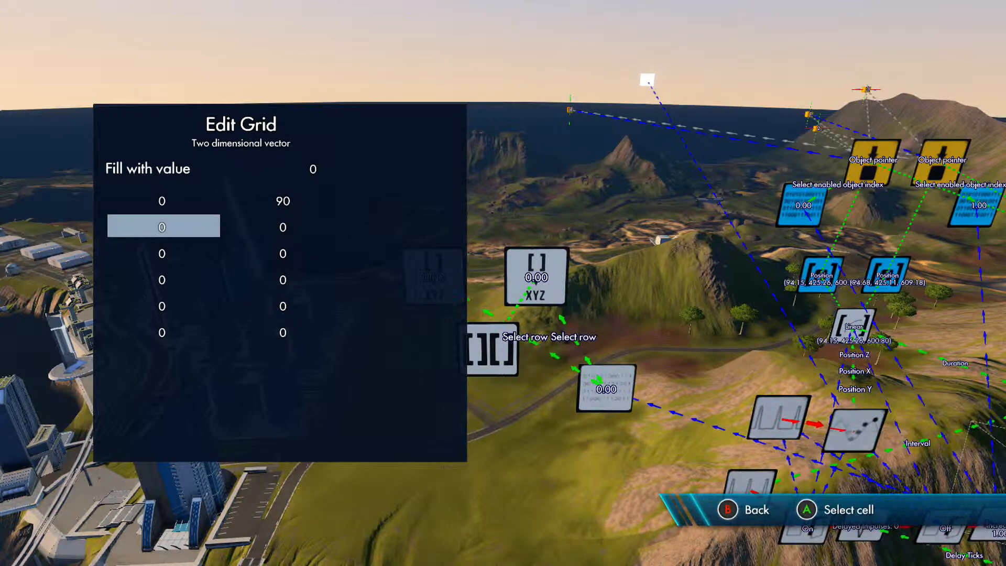
pyautogui.press('Up')
pyautogui.press('Right')
pyautogui.press('Down')
pyautogui.press('Left')
pyautogui.press('Right')
pyautogui.press('Up')
pyautogui.press('Down')
# Step: Set the grid's second row to 90 and 250, and the first cell of the third row to 250
pyautogui.press('Left')
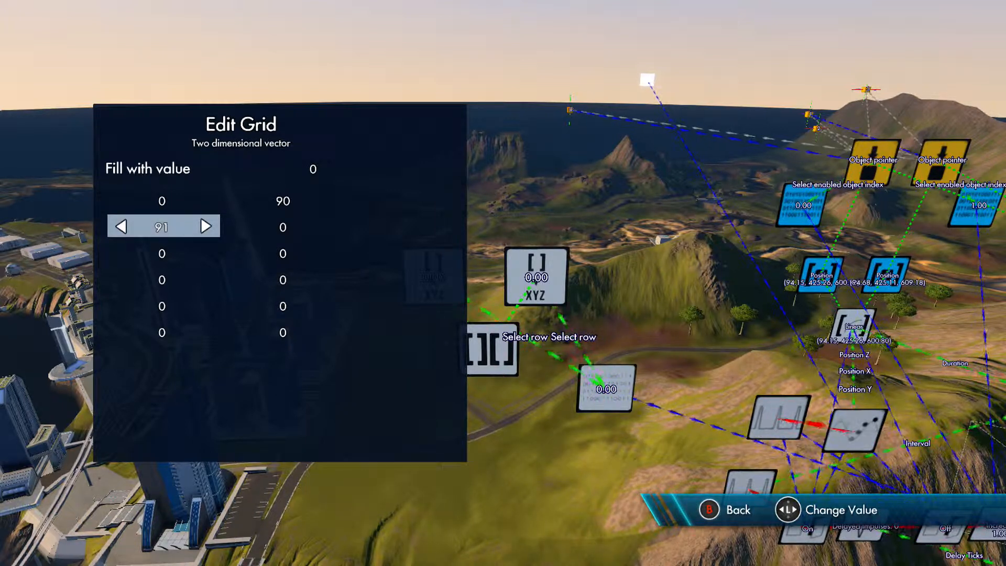
pyautogui.press('Right')
pyautogui.press('Return')
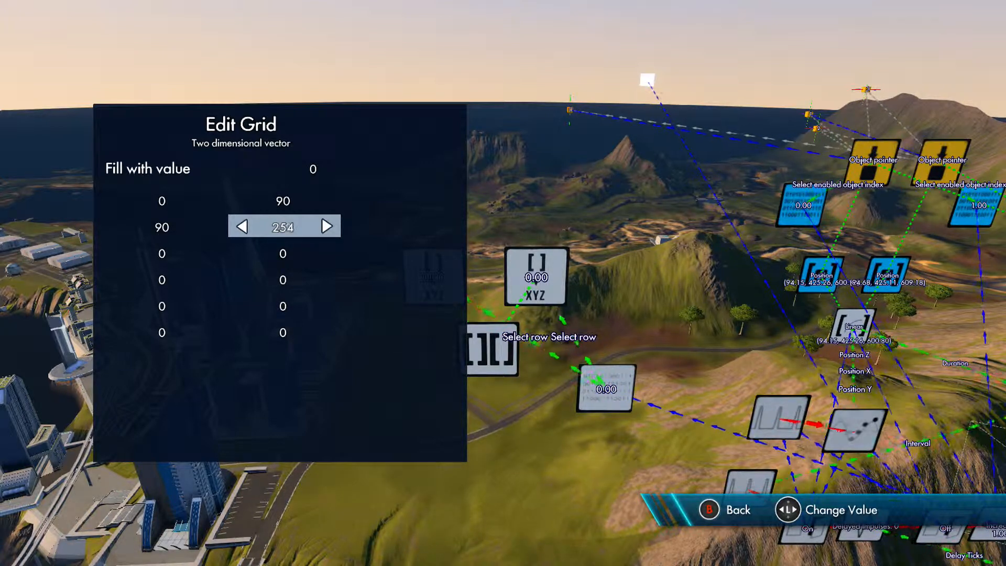
pyautogui.press('Down')
pyautogui.press('Left')
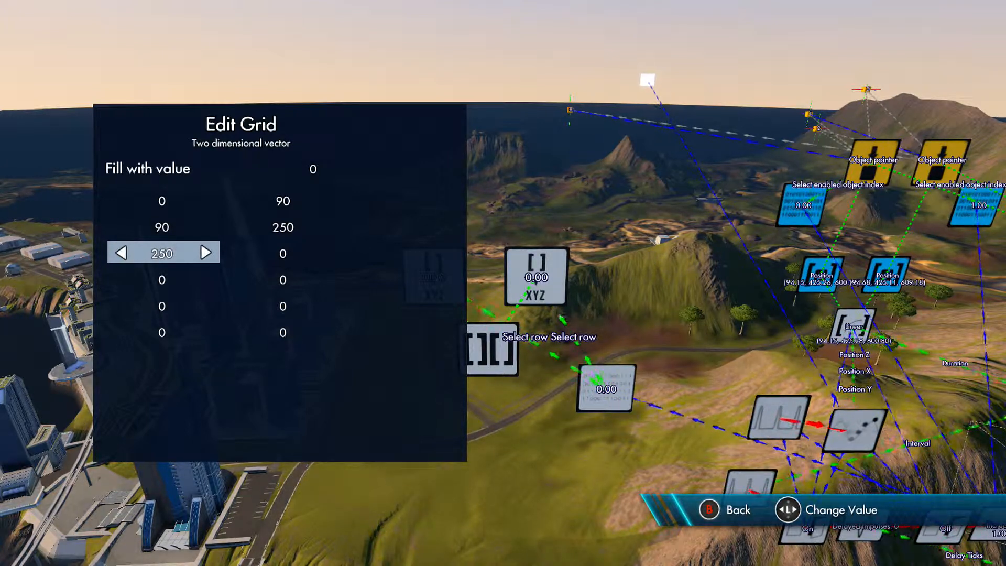
pyautogui.press('Escape')
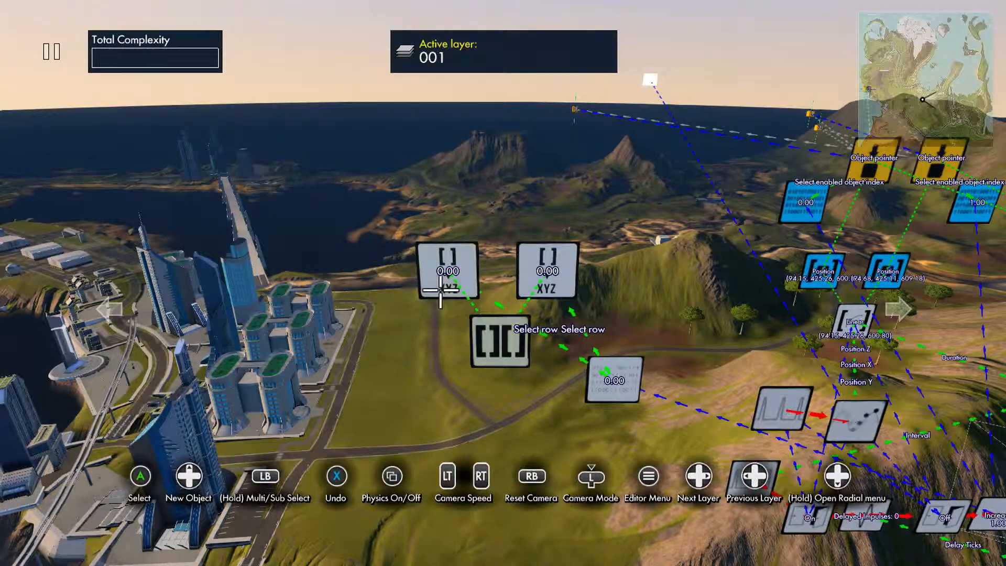
# Step: Check the Select Index setting in the properties of the first Get vector object
pyautogui.press('Return')
pyautogui.press('Down')
pyautogui.press('Down')
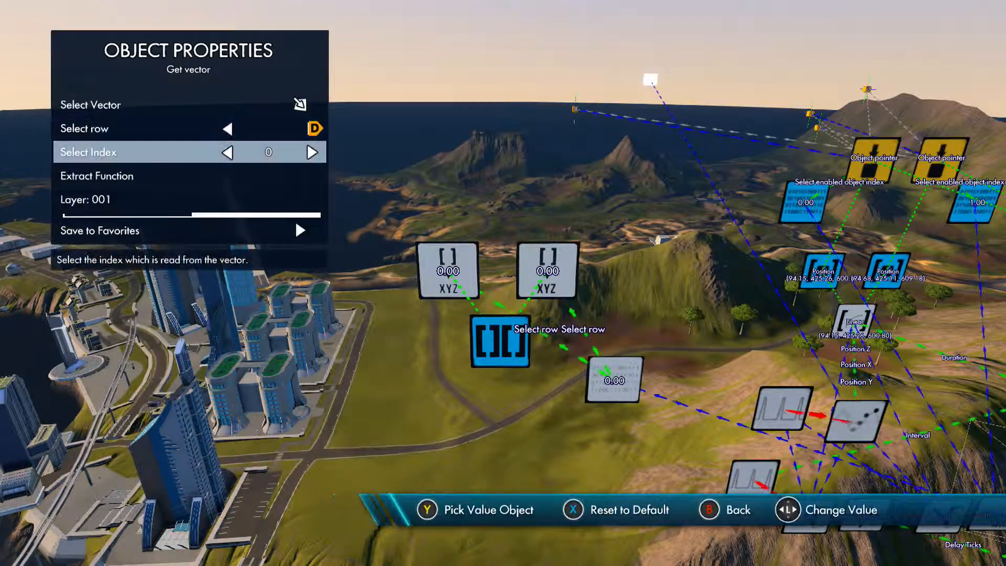
pyautogui.press('Escape')
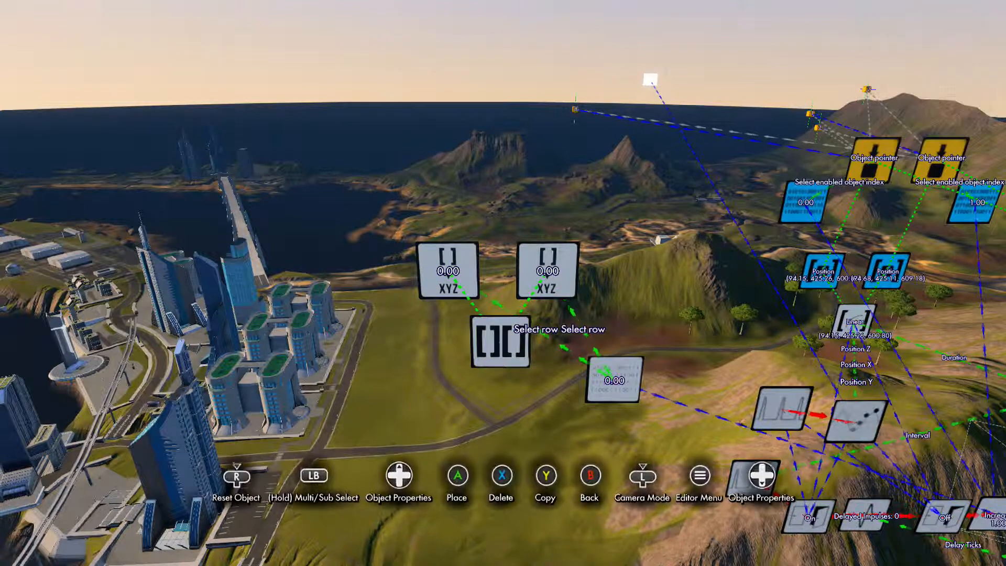
# Step: Reopen the two dimensional vector's Edit Grid and examine the cells of its first column
pyautogui.press('Return')
pyautogui.press('Down')
pyautogui.press('Down')
pyautogui.press('Return')
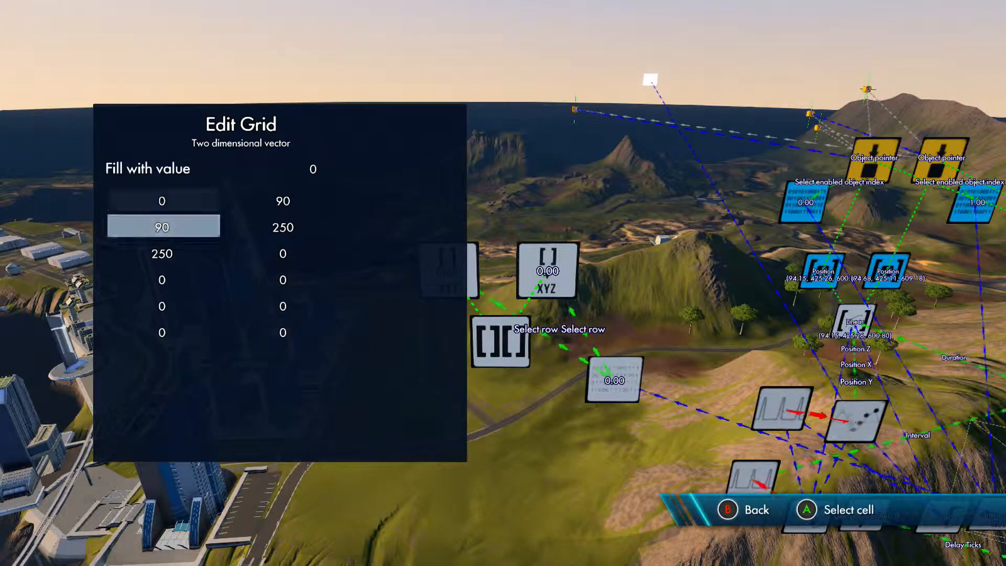
pyautogui.press('Down')
pyautogui.press('Down')
pyautogui.press('Down')
pyautogui.press('Down')
pyautogui.press('Up')
pyautogui.press('Up')
pyautogui.press('Up')
pyautogui.press('Up')
pyautogui.press('Up')
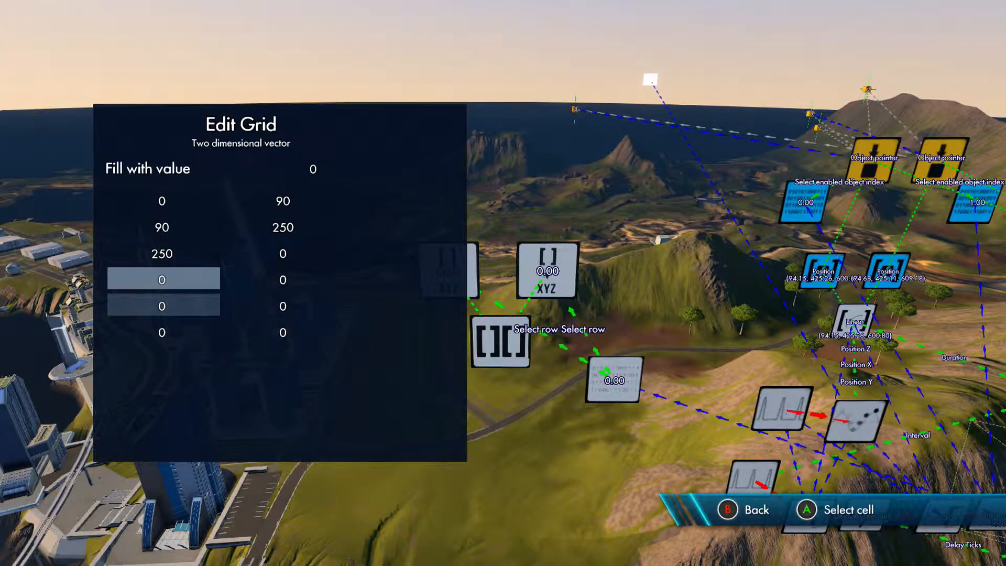
pyautogui.press('Escape')
pyautogui.press('Escape')
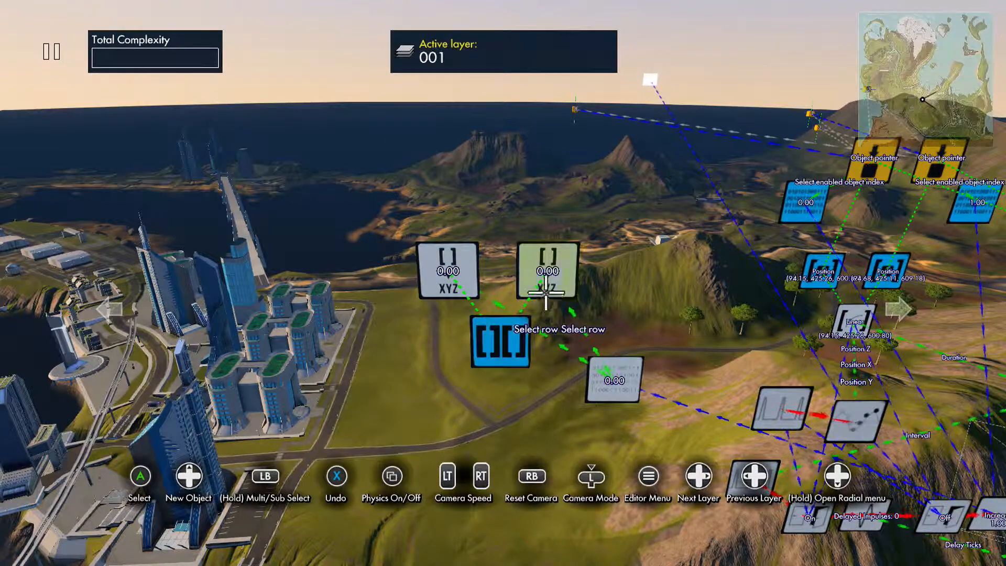
# Step: Set the Select Index of the second Get vector object to 1
pyautogui.press('Return')
pyautogui.press('Up')
pyautogui.press('Down')
pyautogui.press('Down')
pyautogui.press('Up')
pyautogui.press('Down')
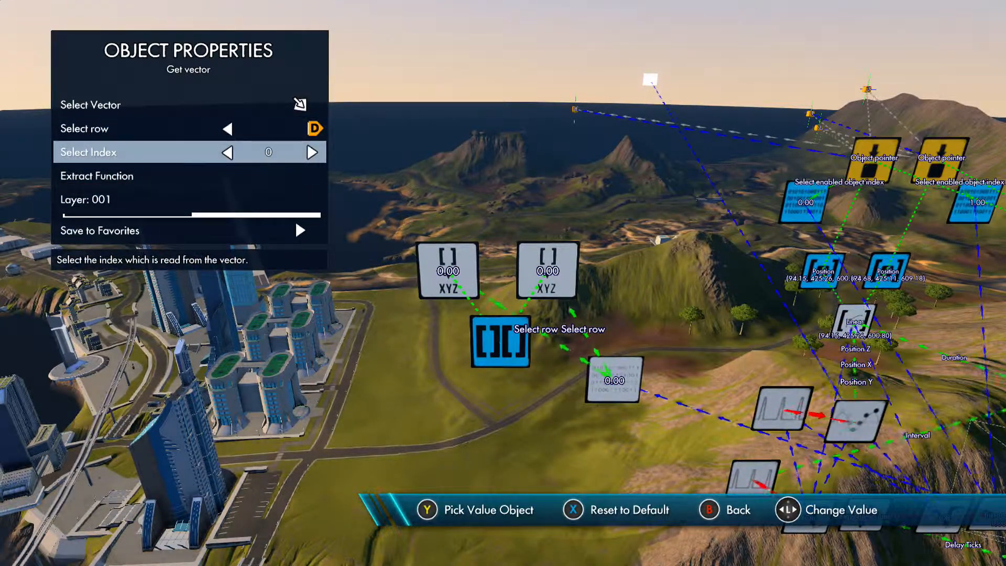
pyautogui.press('Right')
pyautogui.press('Escape')
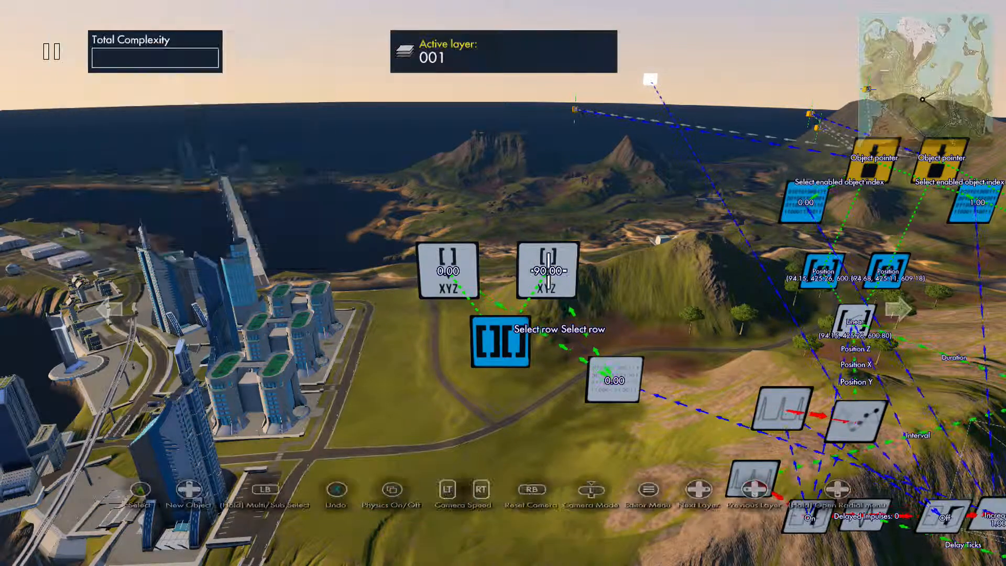
# Step: Review the filled rows in the two dimensional vector's Edit Grid
pyautogui.press('Return')
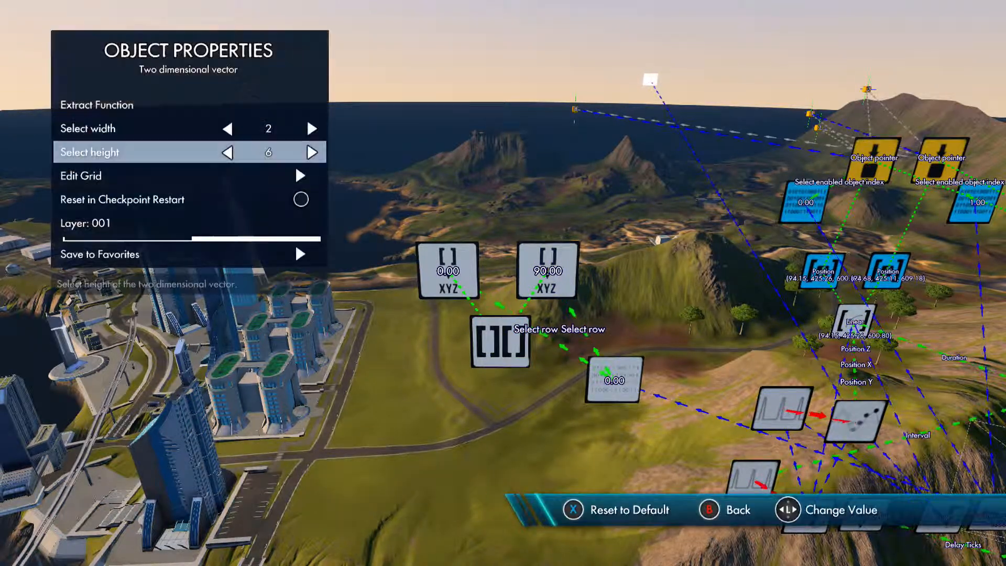
pyautogui.press('Down')
pyautogui.press('Down')
pyautogui.press('Return')
pyautogui.press('Down')
pyautogui.press('Down')
pyautogui.press('Down')
pyautogui.press('Up')
pyautogui.press('Up')
pyautogui.press('Escape')
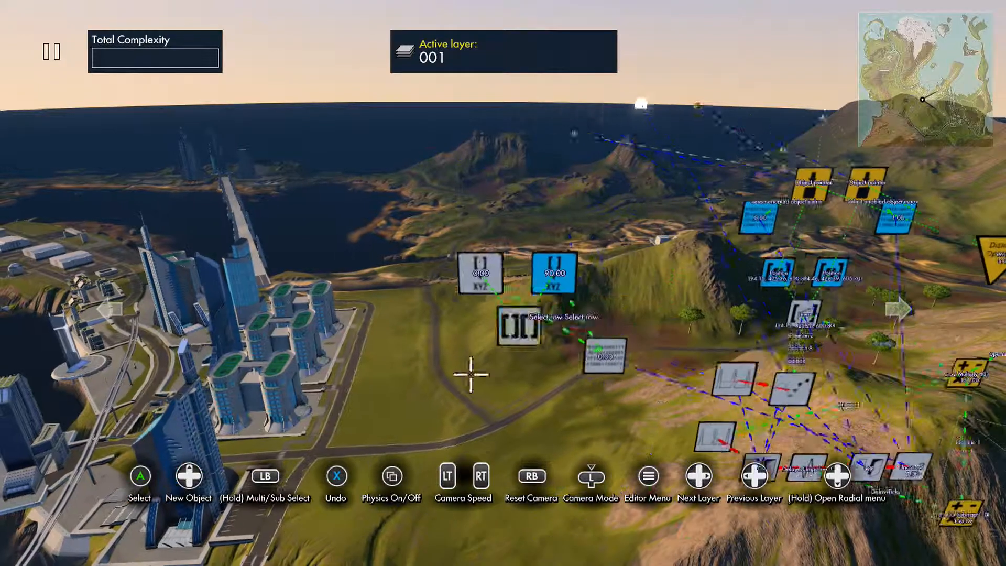
# Step: Place a Curve data source above the two Get vector objects
pyautogui.press('Up')
pyautogui.press('Right')
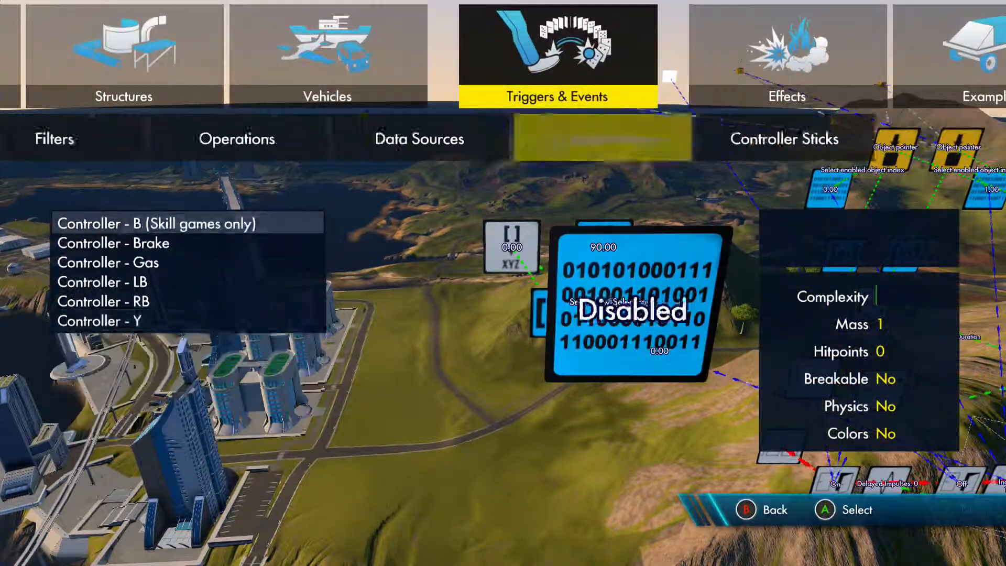
pyautogui.press('Left')
pyautogui.press('Left')
pyautogui.press('Right')
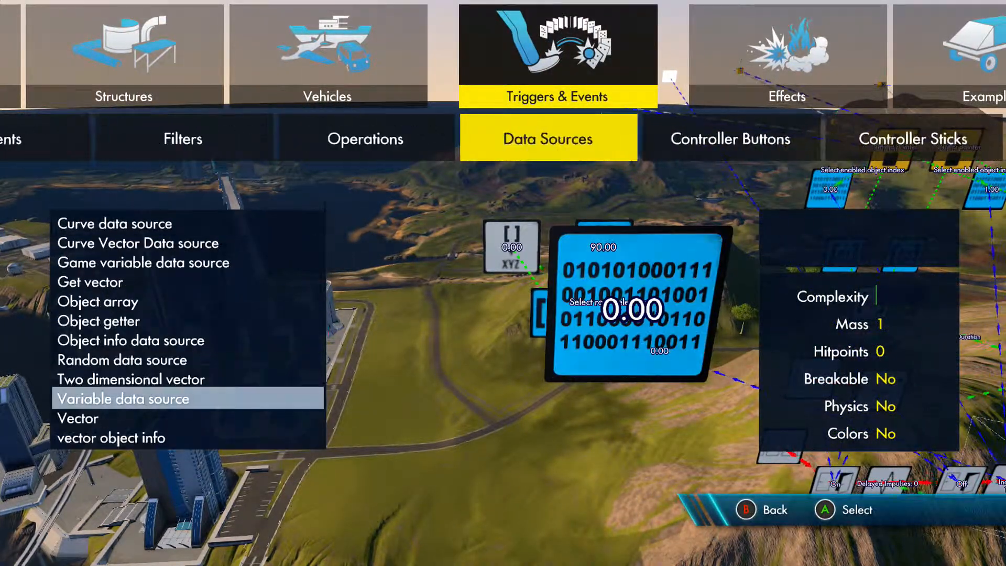
pyautogui.press('Up')
pyautogui.press('Up')
pyautogui.press('Up')
pyautogui.press('Up')
pyautogui.press('Up')
pyautogui.press('Up')
pyautogui.press('Escape')
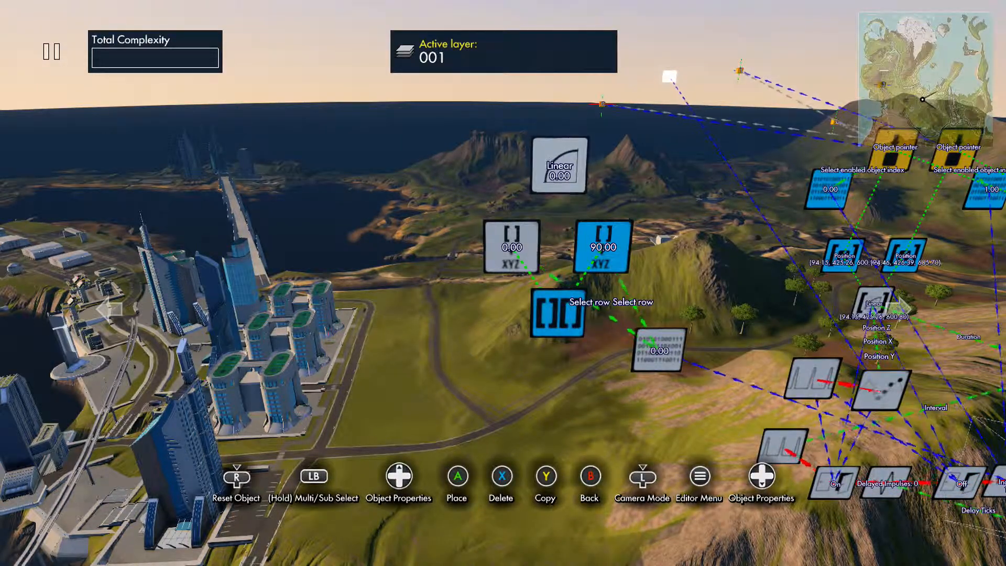
# Step: Turn on Reset When Disabled in the properties of the new linear Curve data source
pyautogui.press('Return')
pyautogui.press('Down')
pyautogui.press('Up')
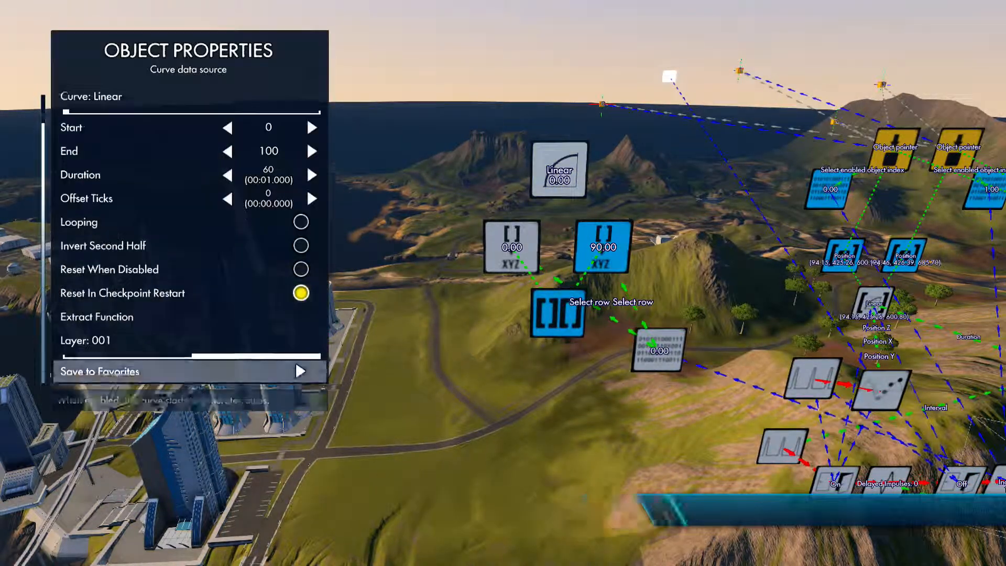
pyautogui.press('Down')
pyautogui.press('Down')
pyautogui.press('Down')
pyautogui.press('Down')
pyautogui.press('Down')
pyautogui.press('Down')
pyautogui.press('Down')
pyautogui.press('Down')
pyautogui.press('Down')
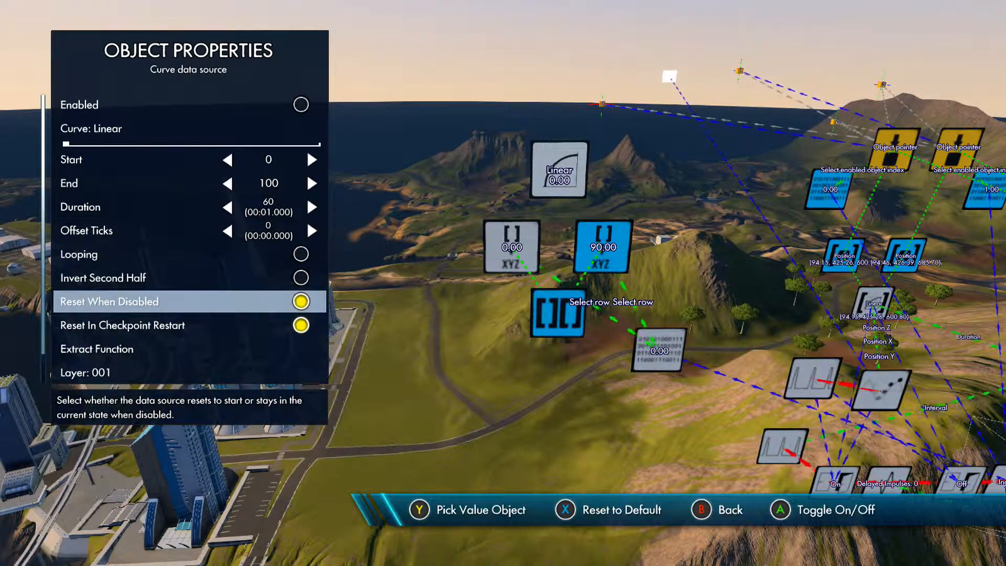
# Step: Link the Duration of the new linear Curve data source to the Multiply operator's value
pyautogui.press('Up')
pyautogui.press('Up')
pyautogui.press('Up')
pyautogui.press('Up')
pyautogui.press('Up')
pyautogui.press('Up')
pyautogui.press('Down')
pyautogui.press('Down')
pyautogui.press('Escape')
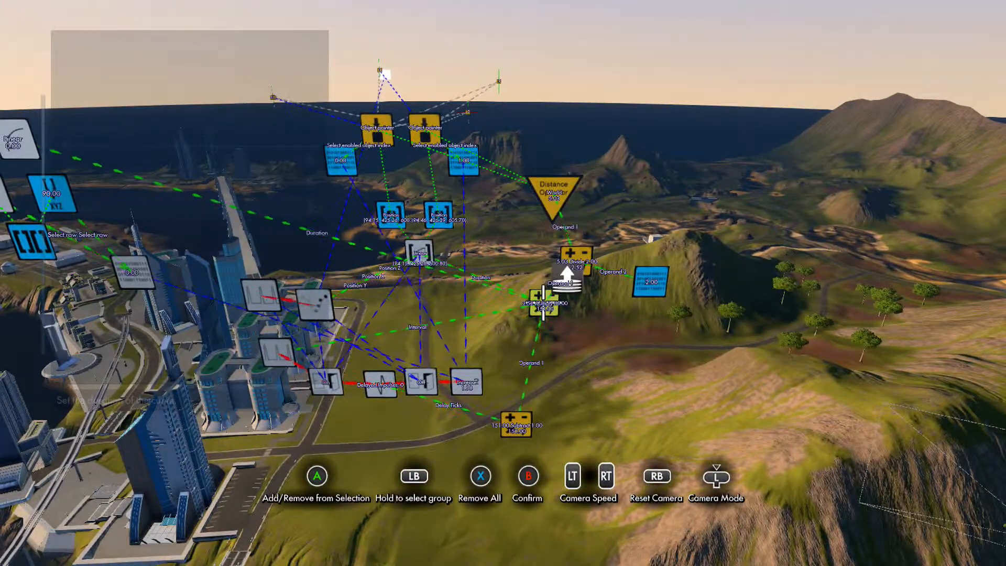
pyautogui.press('Escape')
# Step: Link the Curve data source's Start to the first Get vector and its End to the second Get vector
pyautogui.press('Up')
pyautogui.press('Up')
pyautogui.press('Left')
pyautogui.press('Left')
pyautogui.press('y')
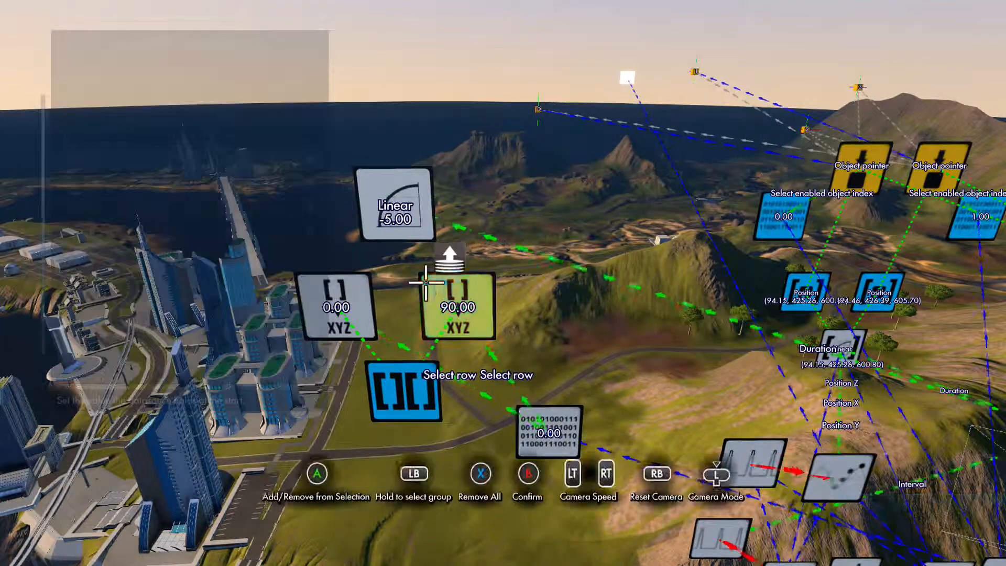
pyautogui.press('Escape')
pyautogui.press('Down')
pyautogui.press('y')
pyautogui.click(350, 317)
pyautogui.press('b')
pyautogui.press('b')
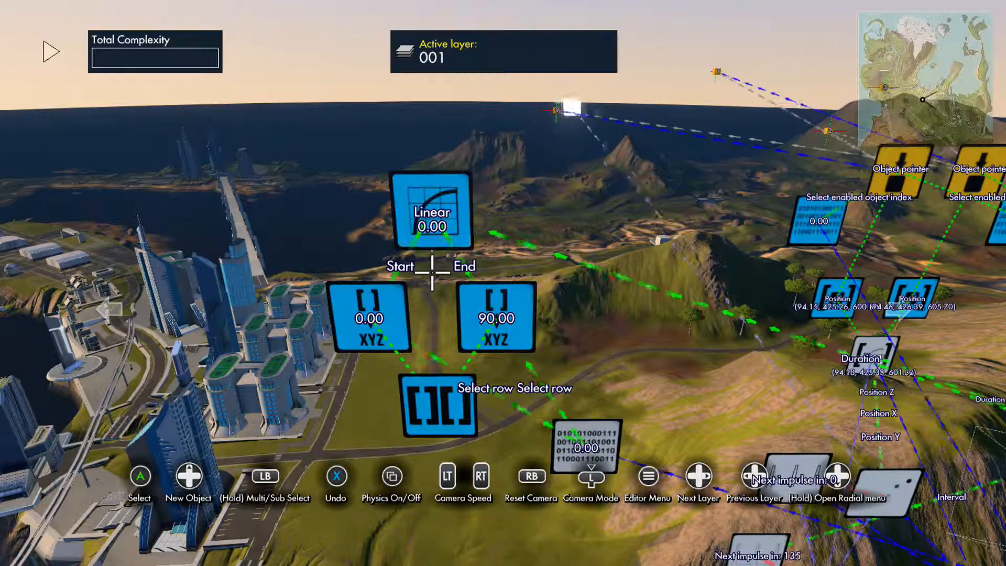
pyautogui.click(432, 226)
pyautogui.press('Up')
pyautogui.press('a')
pyautogui.press('b')
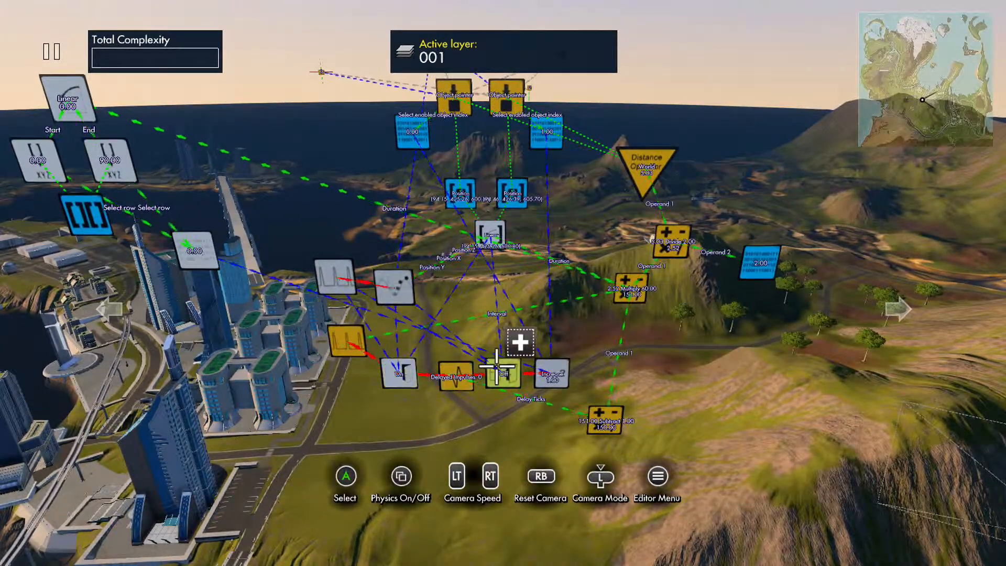
# Step: Add the linear Curve data source to the event targets of both State events
pyautogui.click(496, 367)
pyautogui.press('Down')
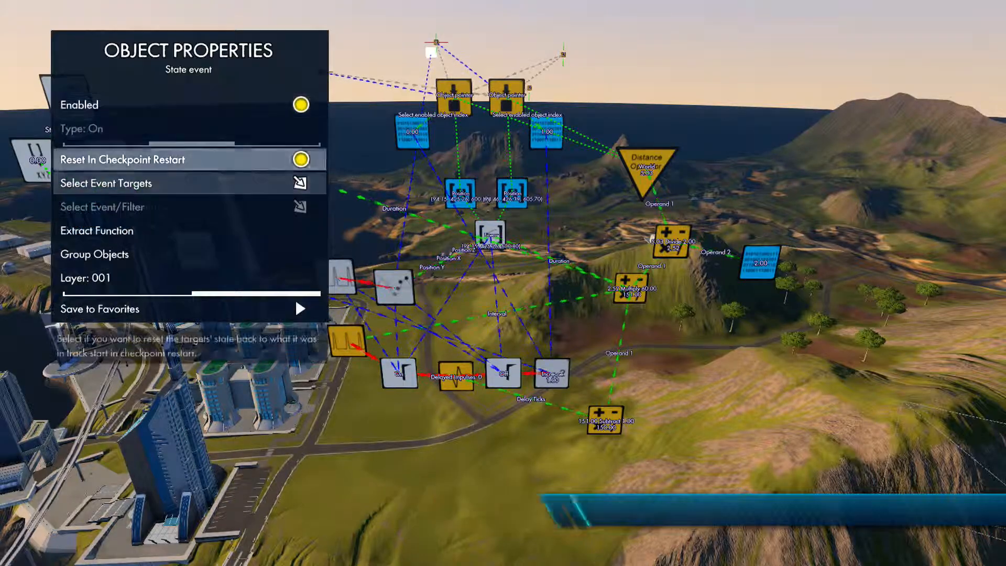
pyautogui.press('Down')
pyautogui.press('Return')
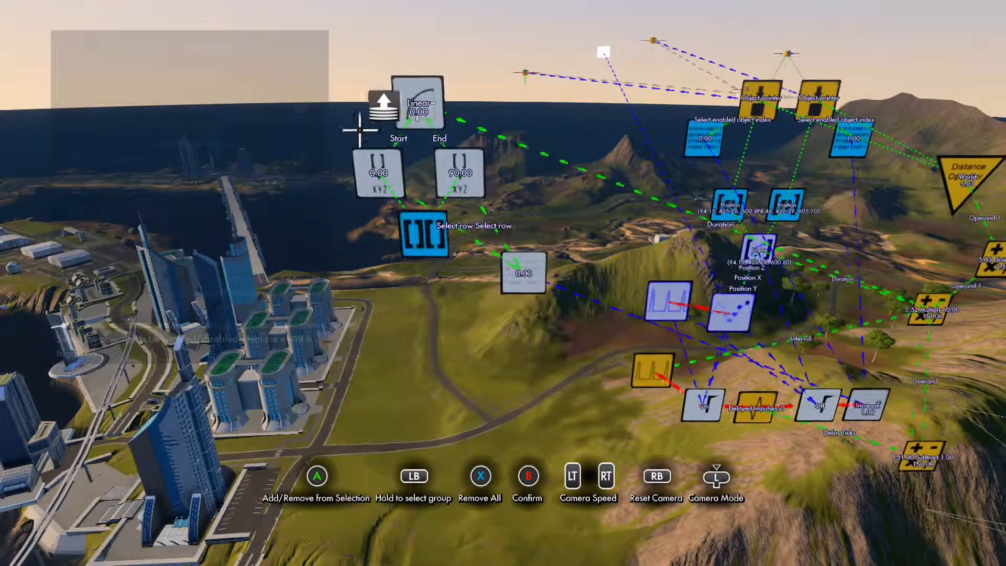
pyautogui.press('Escape')
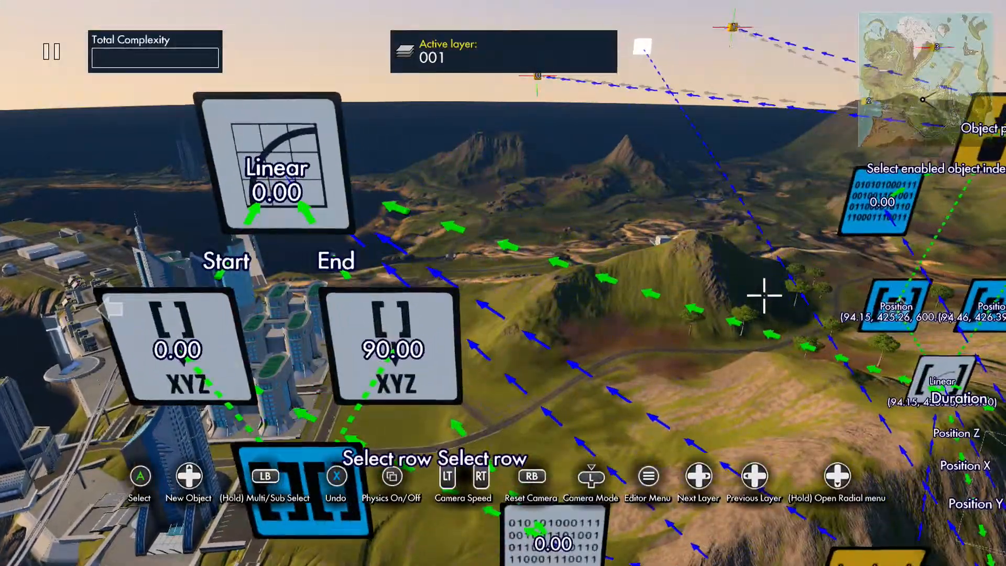
# Step: Run the physics to test the curve with its linked Get vectors, and stop it again
pyautogui.press('space')
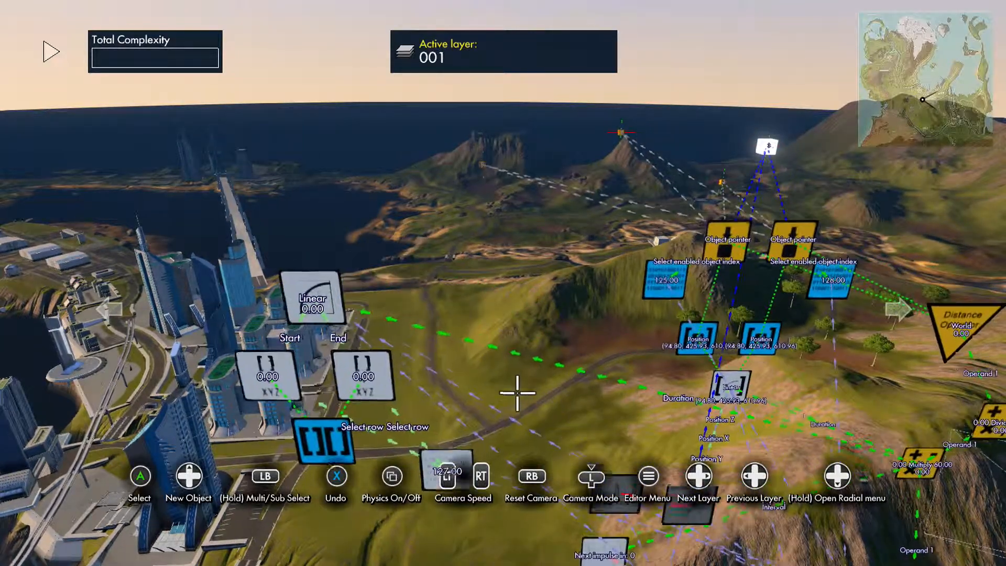
pyautogui.press('space')
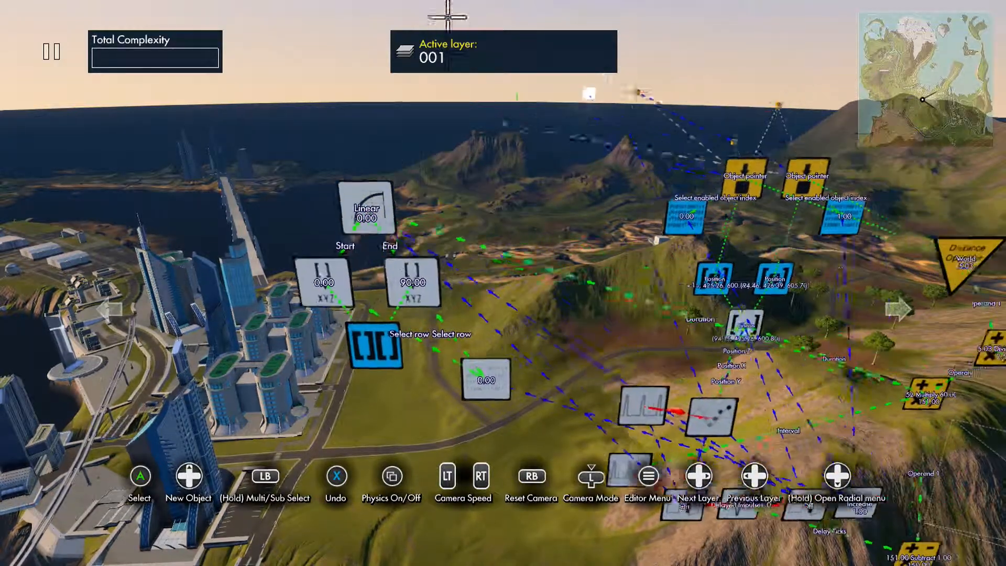
# Step: Create an Object position event from the Triggers & Events category for placement beside the Curve data source
pyautogui.press('Up')
pyautogui.press('Left')
pyautogui.press('Left')
pyautogui.press('Left')
pyautogui.press('Left')
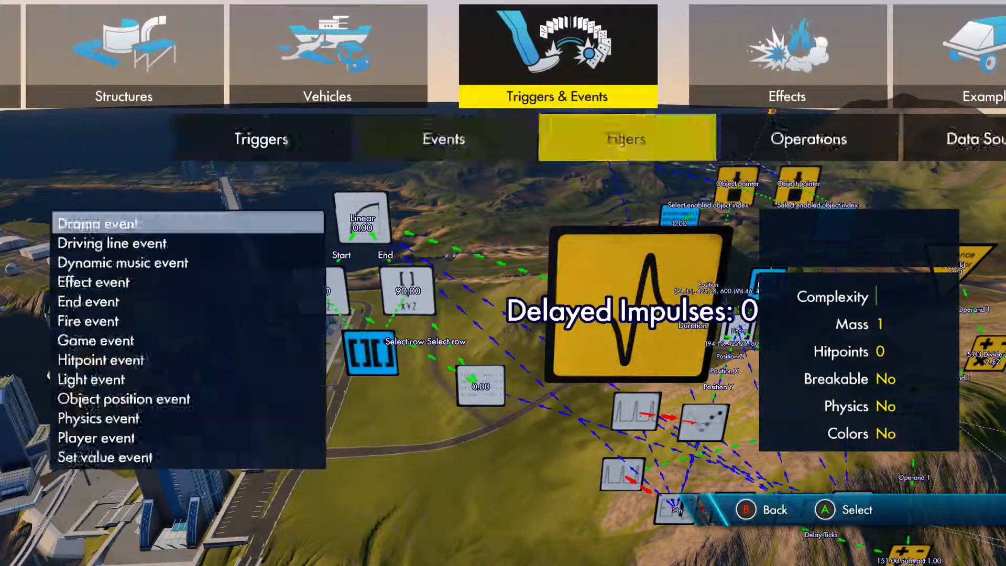
pyautogui.press('Right')
pyautogui.press('Up')
pyautogui.press('Up')
pyautogui.press('Return')
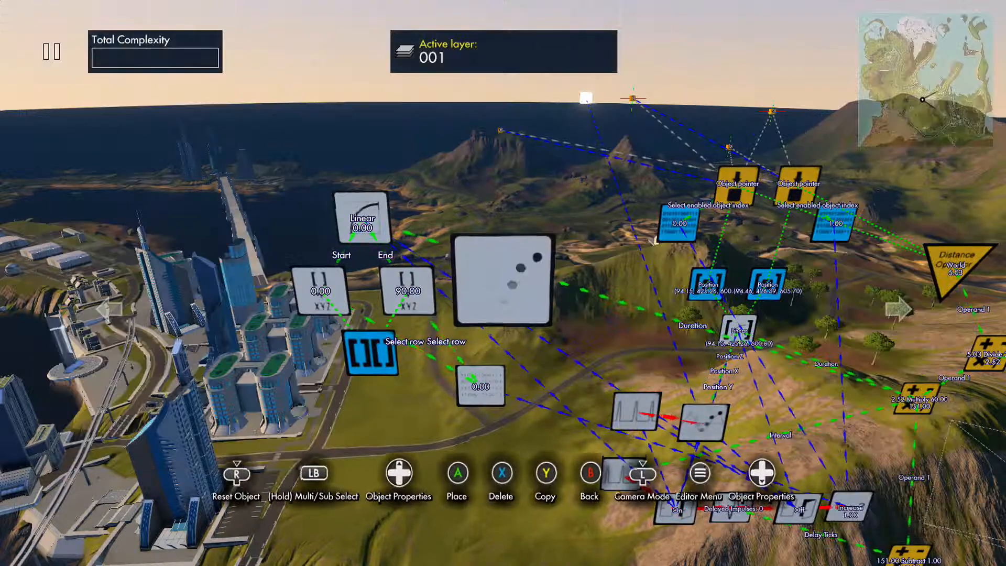
# Step: Place the Object position event and turn off Modify Position in its properties, keeping Modify Rotation on
pyautogui.press('Down')
pyautogui.press('Down')
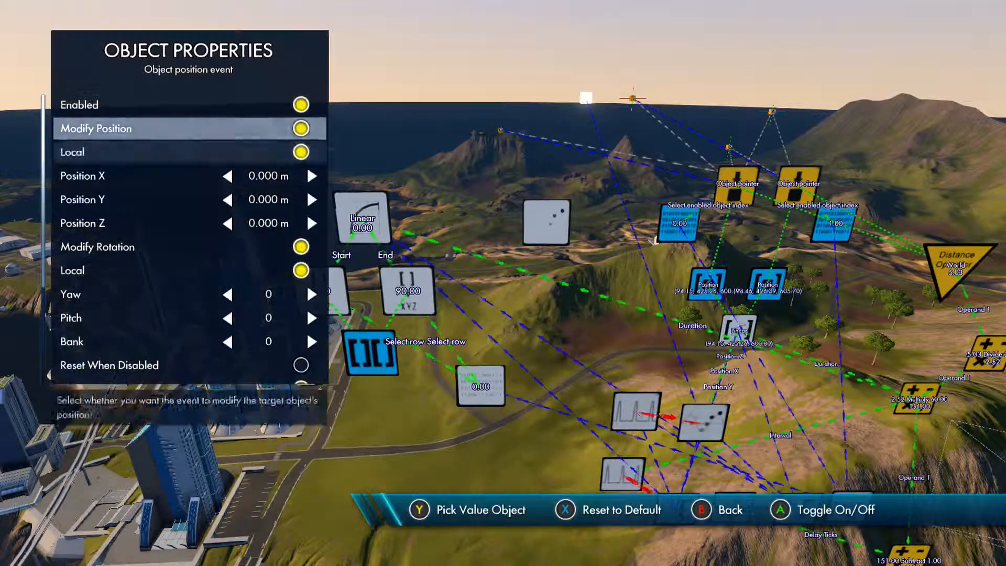
pyautogui.press('Up')
pyautogui.press('Return')
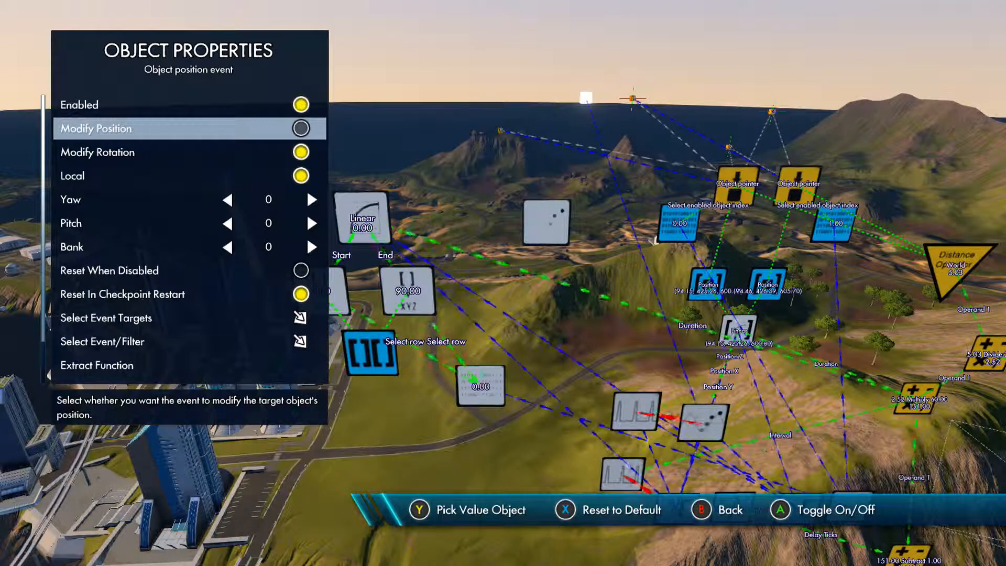
pyautogui.press('Down')
pyautogui.press('Down')
pyautogui.press('Down')
pyautogui.press('Down')
pyautogui.press('Down')
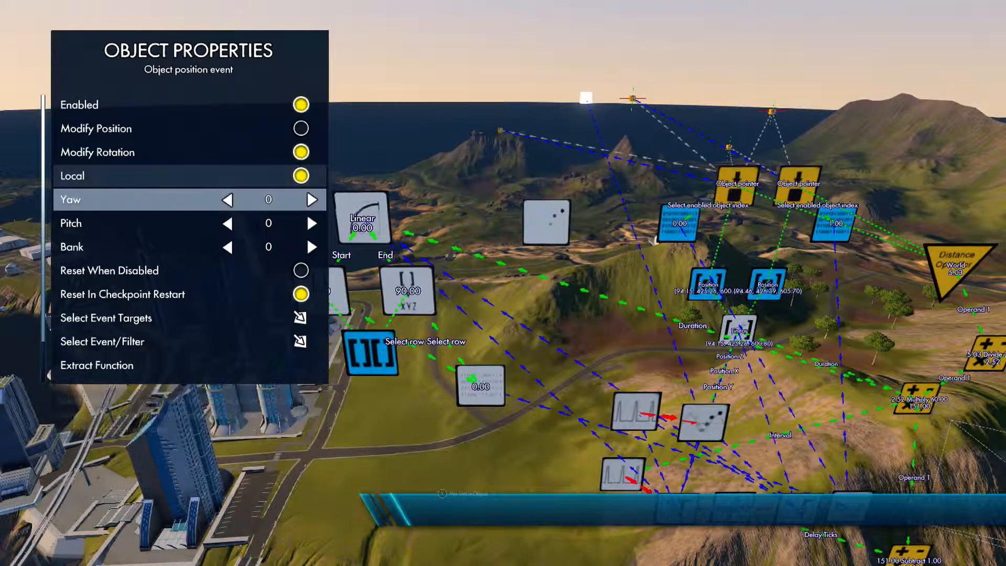
pyautogui.press('Up')
pyautogui.press('Up')
pyautogui.press('Escape')
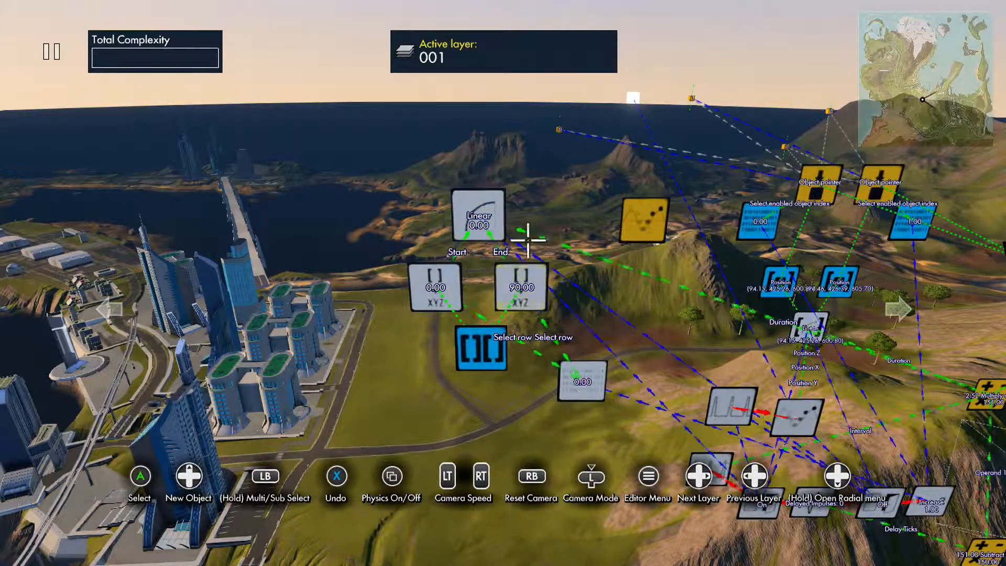
# Step: Move the two dimensional vector farther down and place two copies of the curve and its Get vector pair alongside the original
pyautogui.click(479, 329)
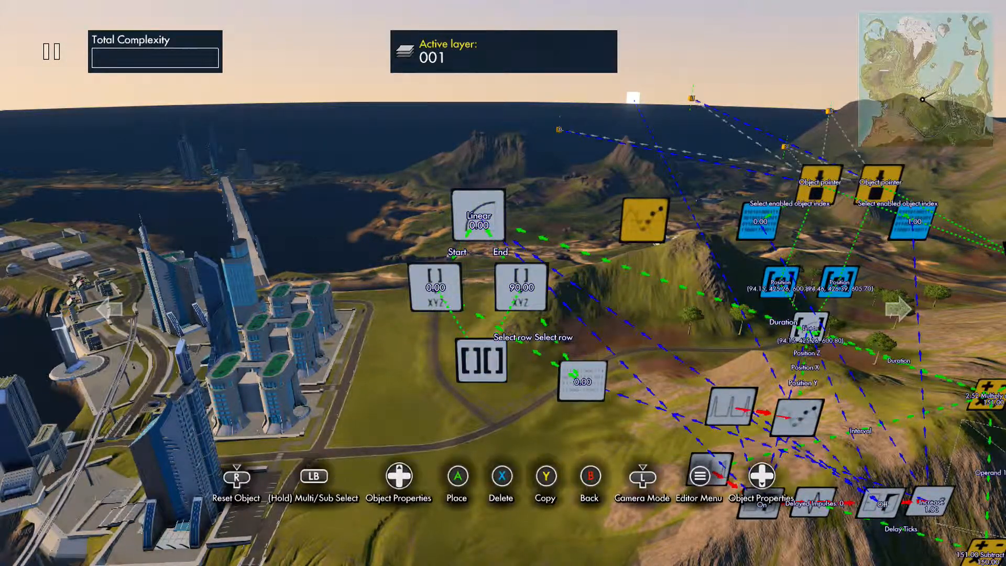
pyautogui.click(582, 381)
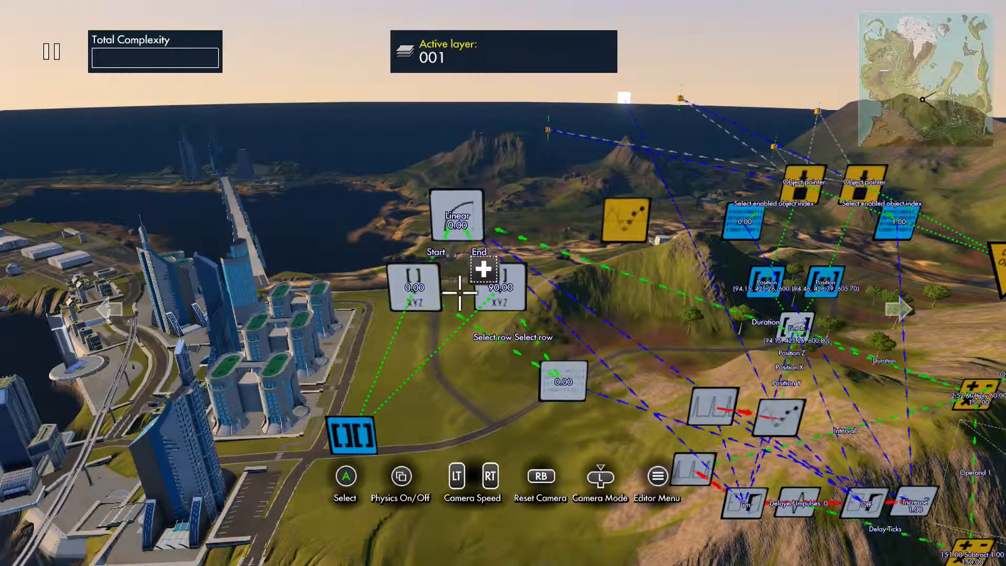
pyautogui.click(474, 222)
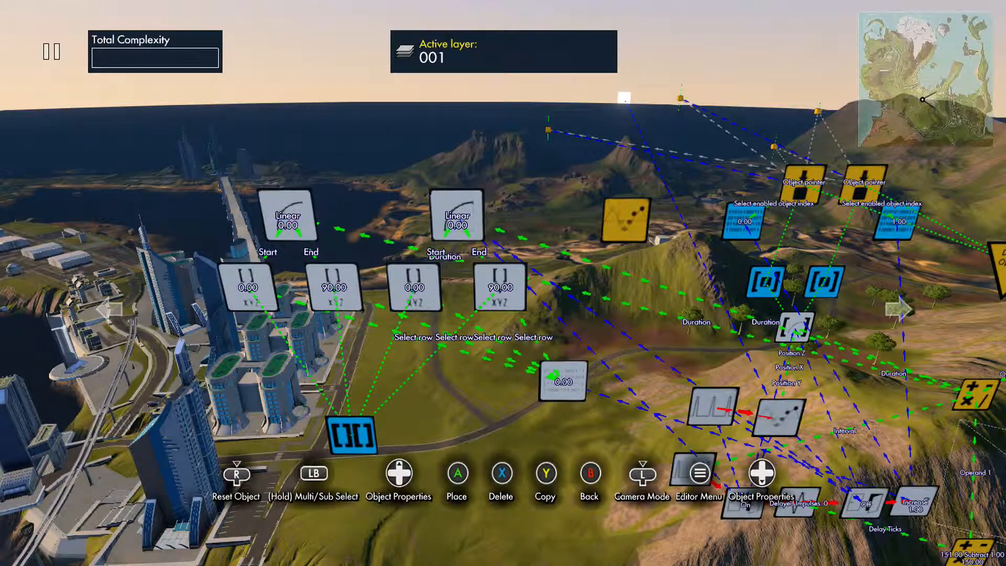
pyautogui.press('y')
pyautogui.click(241, 265)
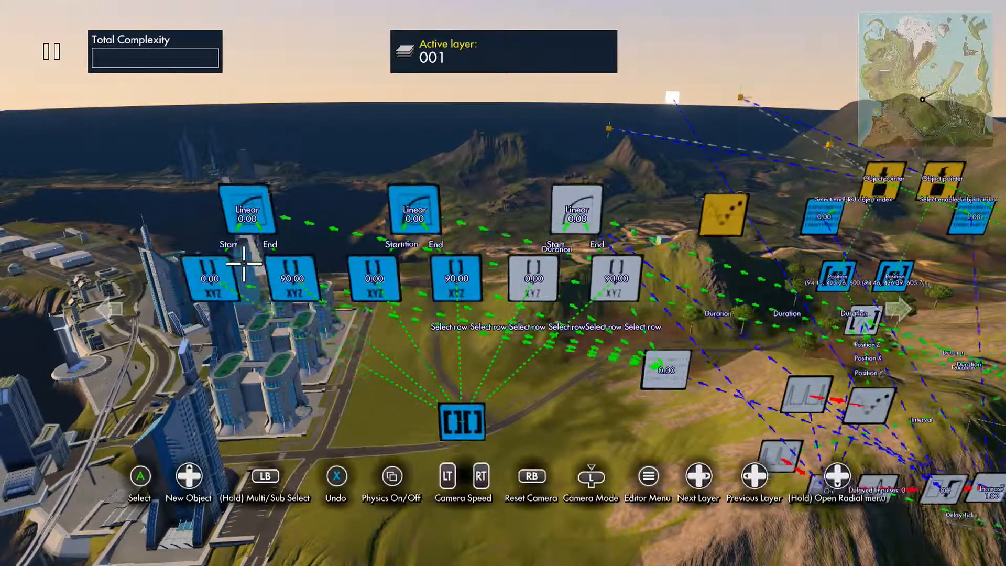
# Step: Open the shared properties of the three linear Curve data sources
pyautogui.click(391, 141)
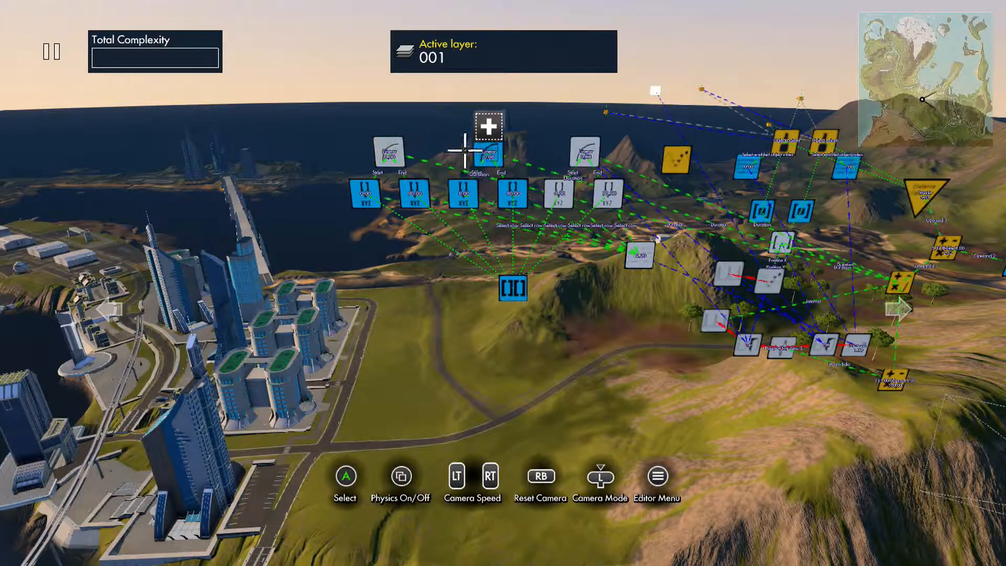
pyautogui.click(576, 155)
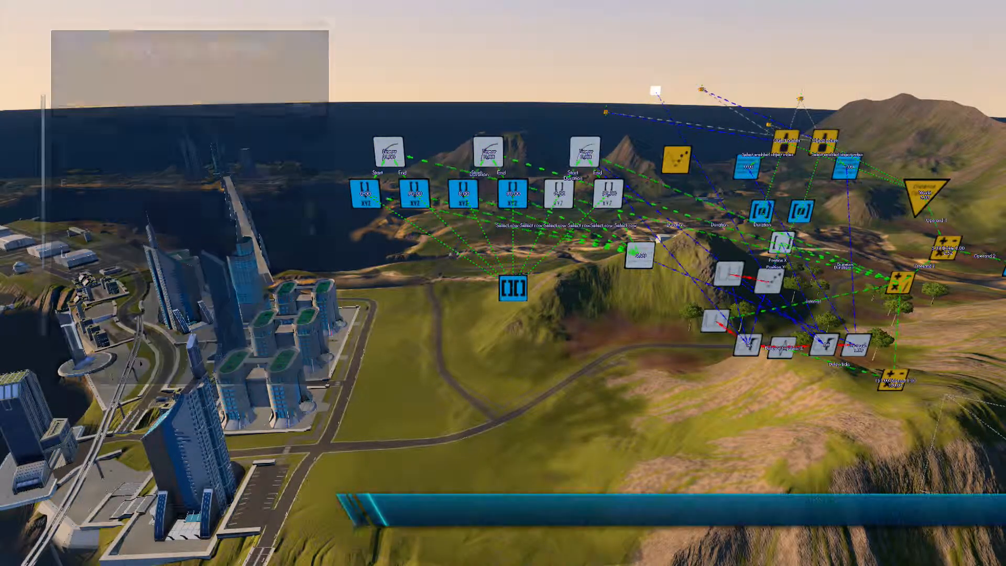
pyautogui.press('Escape')
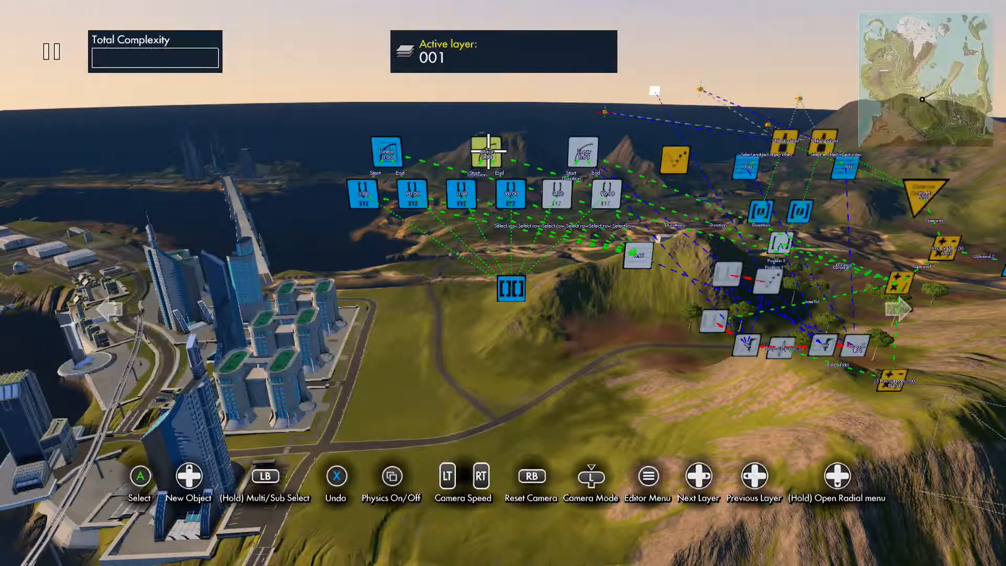
# Step: Add the two copied Curve data sources and the new Object position event to both State events' targets
pyautogui.press('shift')
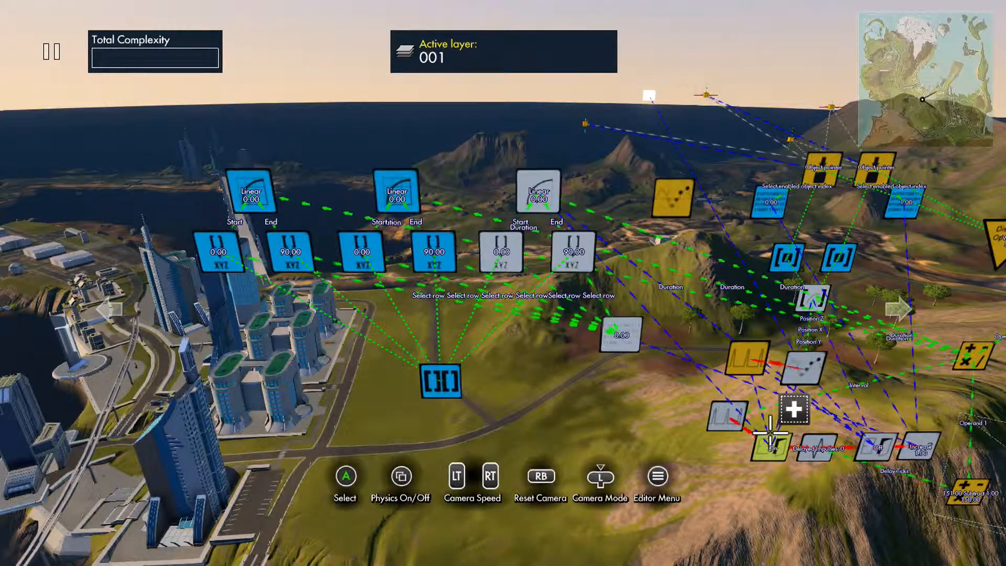
pyautogui.click(870, 445)
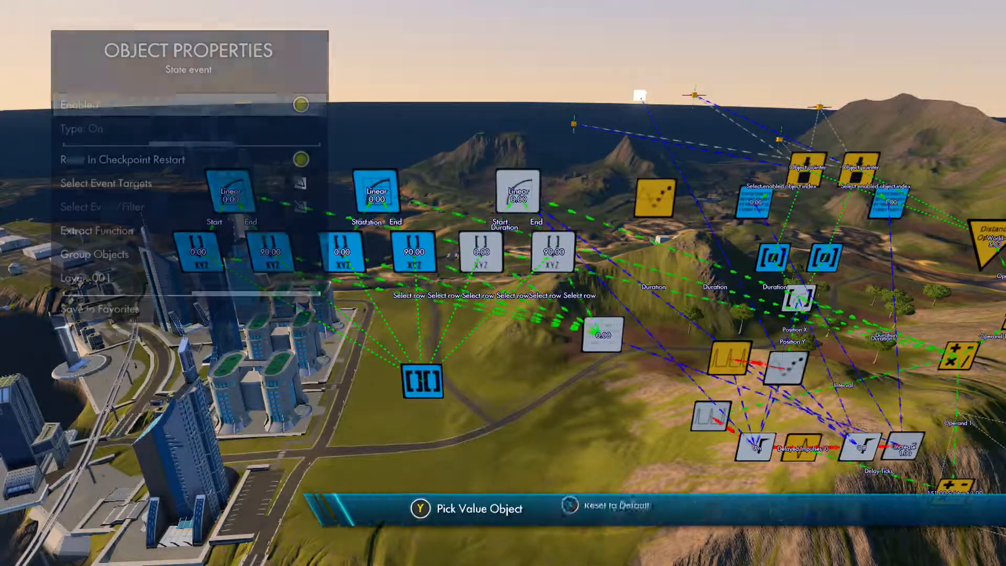
pyautogui.press('Down')
pyautogui.press('Down')
pyautogui.press('Down')
pyautogui.press('Up')
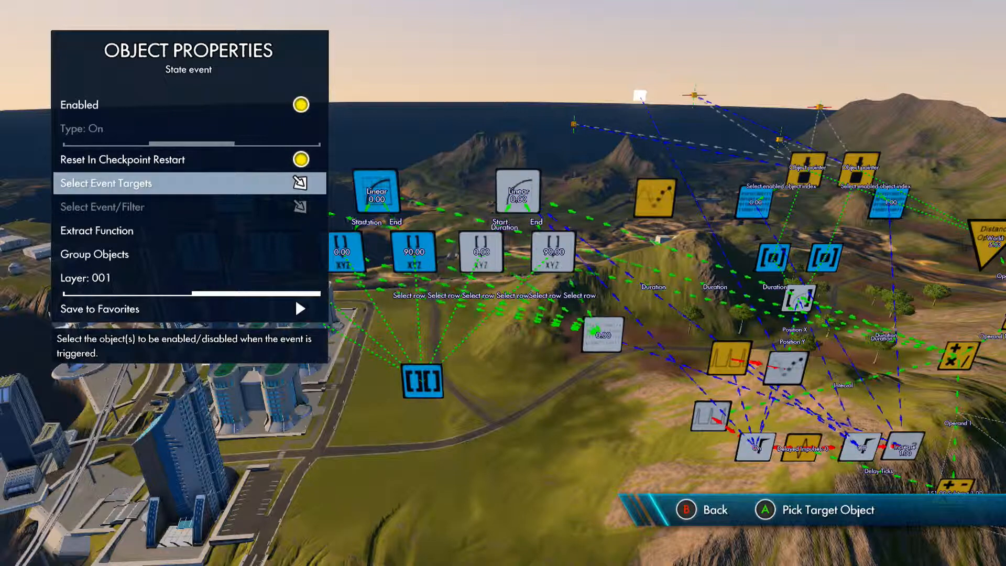
pyautogui.press('Return')
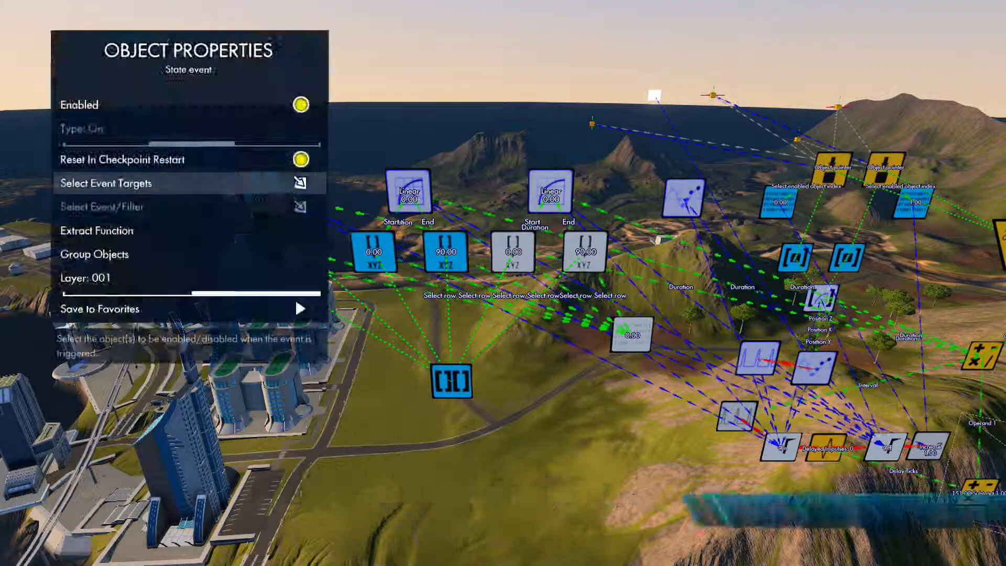
pyautogui.press('Escape')
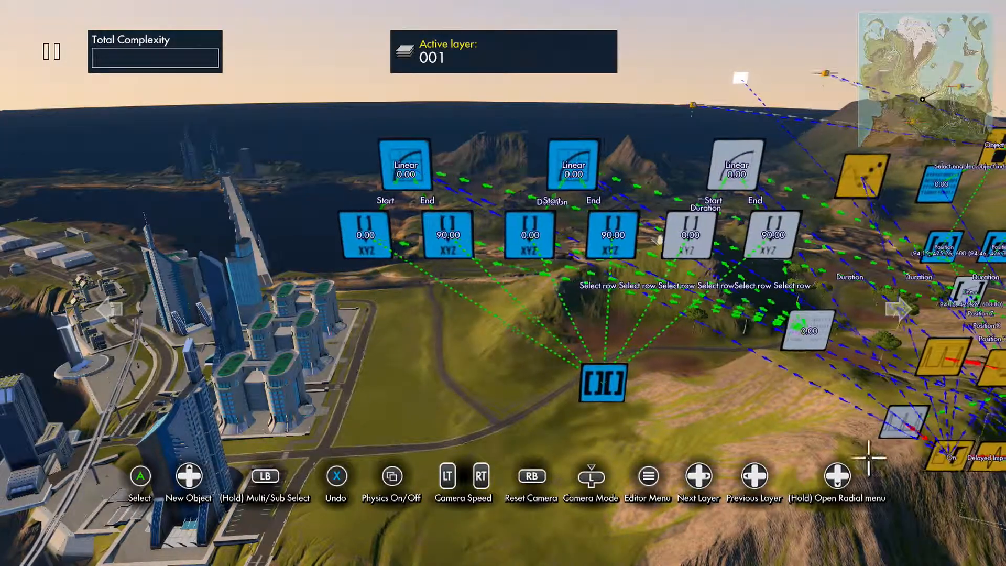
# Step: Reposition the two dimensional vector below the row of Get vectors and set its Select width to 6
pyautogui.click(601, 382)
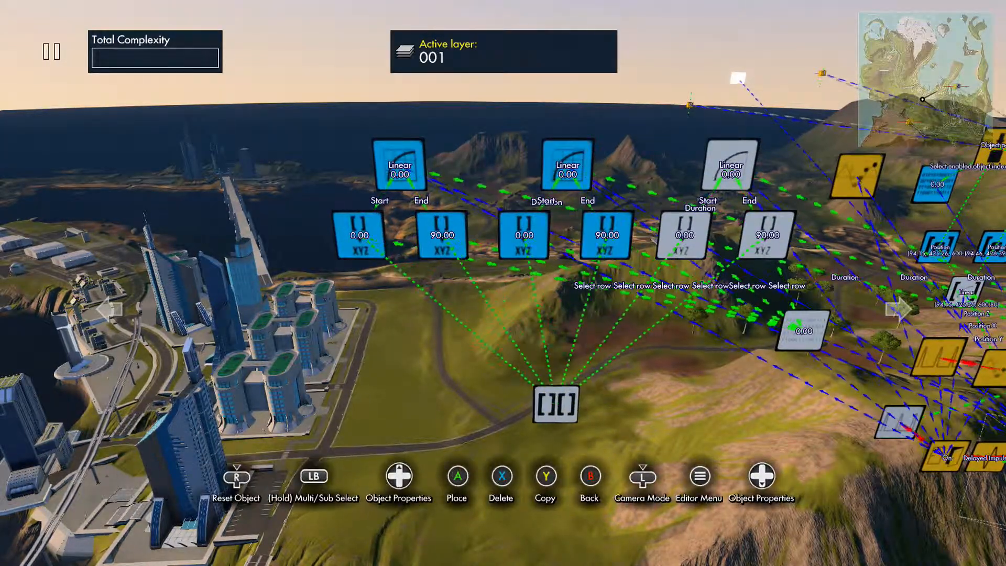
pyautogui.click(517, 376)
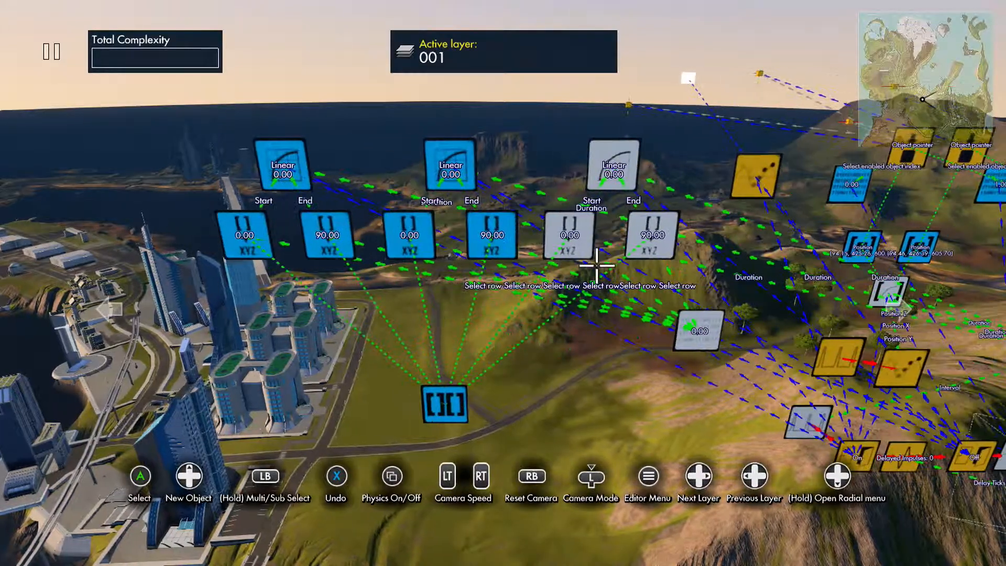
pyautogui.click(516, 419)
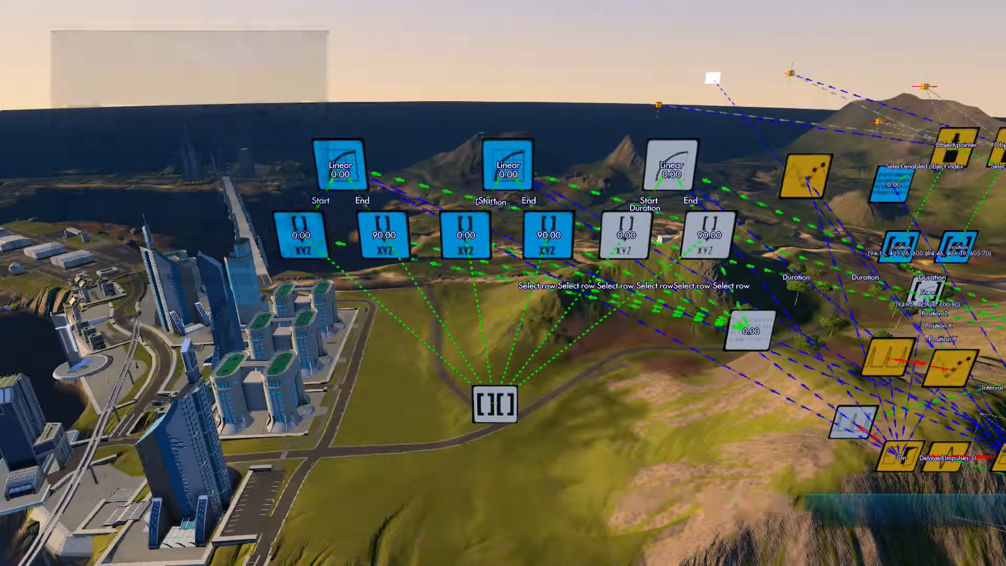
pyautogui.press('Down')
pyautogui.press('Down')
pyautogui.press('Up')
pyautogui.press('Right')
pyautogui.press('Right')
pyautogui.press('Right')
pyautogui.press('Right')
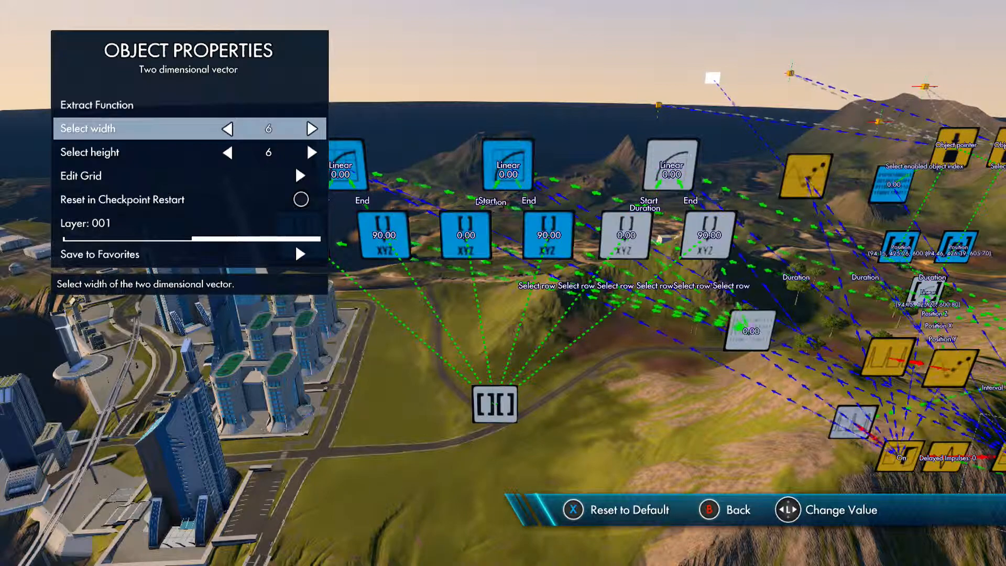
# Step: Review the columns and rows of the two dimensional vector in its Edit Grid
pyautogui.press('Down')
pyautogui.press('Down')
pyautogui.press('Down')
pyautogui.press('Return')
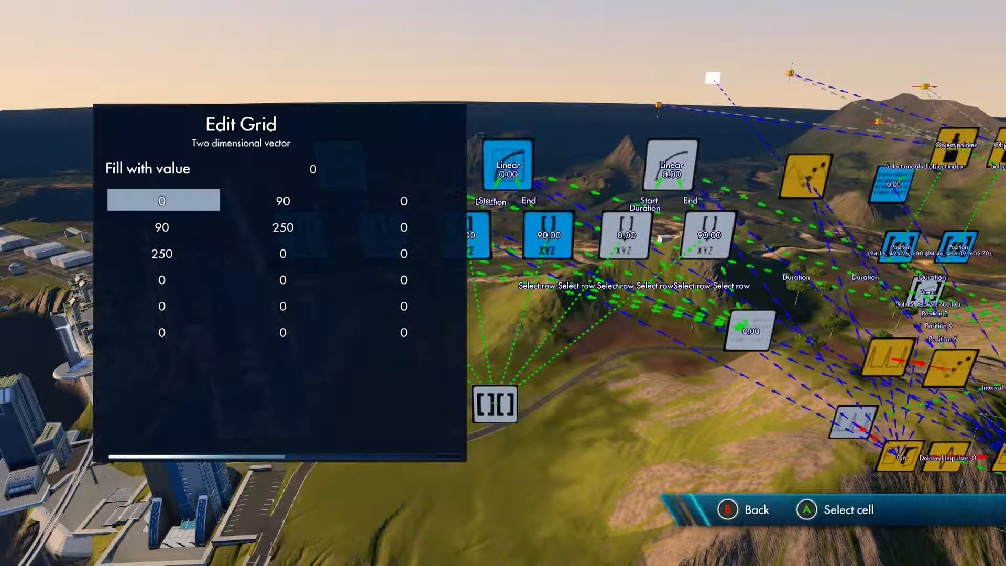
pyautogui.press('Right')
pyautogui.press('Right')
pyautogui.press('Right')
pyautogui.press('Left')
pyautogui.press('Left')
pyautogui.press('Left')
pyautogui.press('Left')
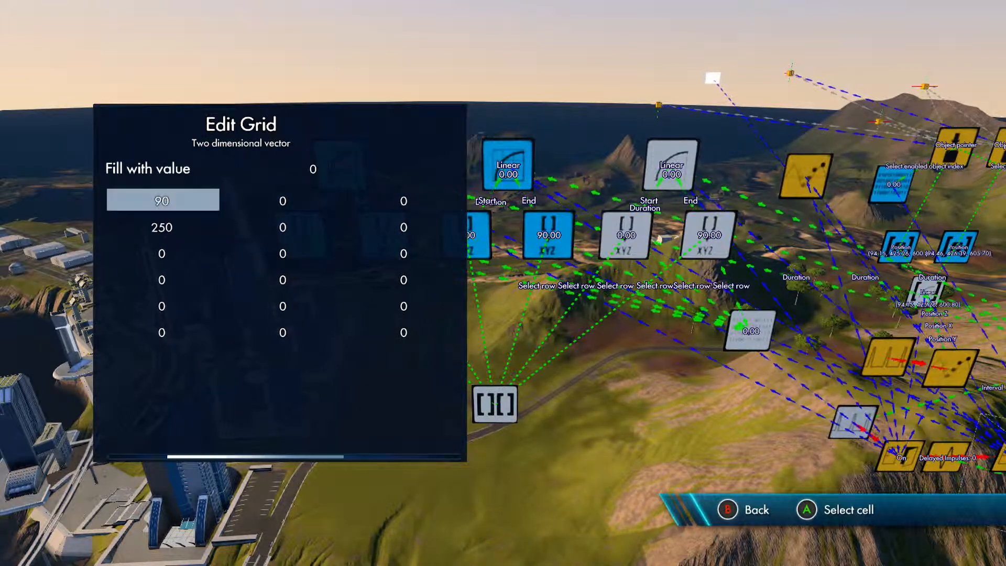
pyautogui.press('Right')
pyautogui.press('Down')
pyautogui.press('Down')
pyautogui.press('Left')
pyautogui.press('Escape')
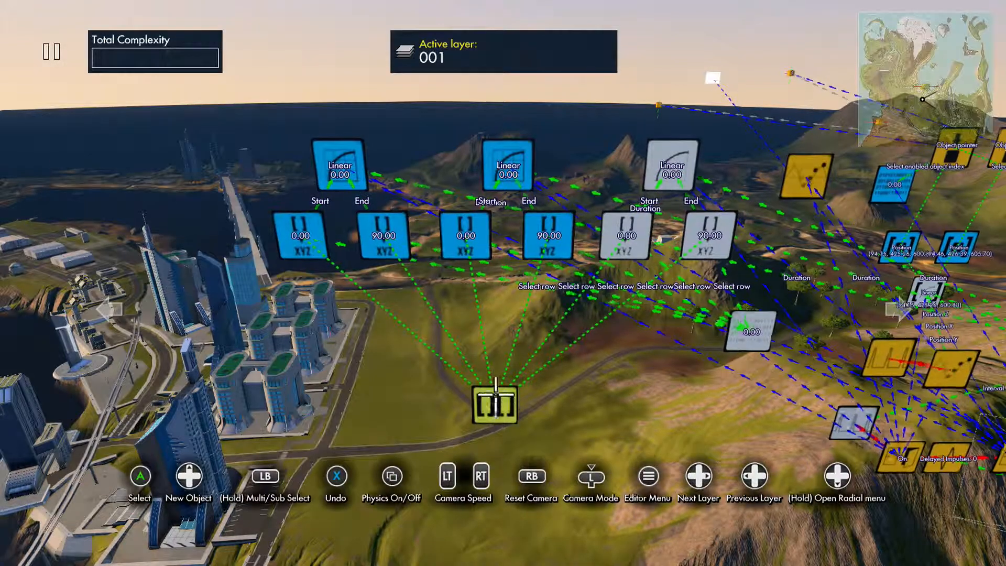
# Step: Place the new Object position event above the linear curves and link its Yaw to the first curve
pyautogui.click(806, 186)
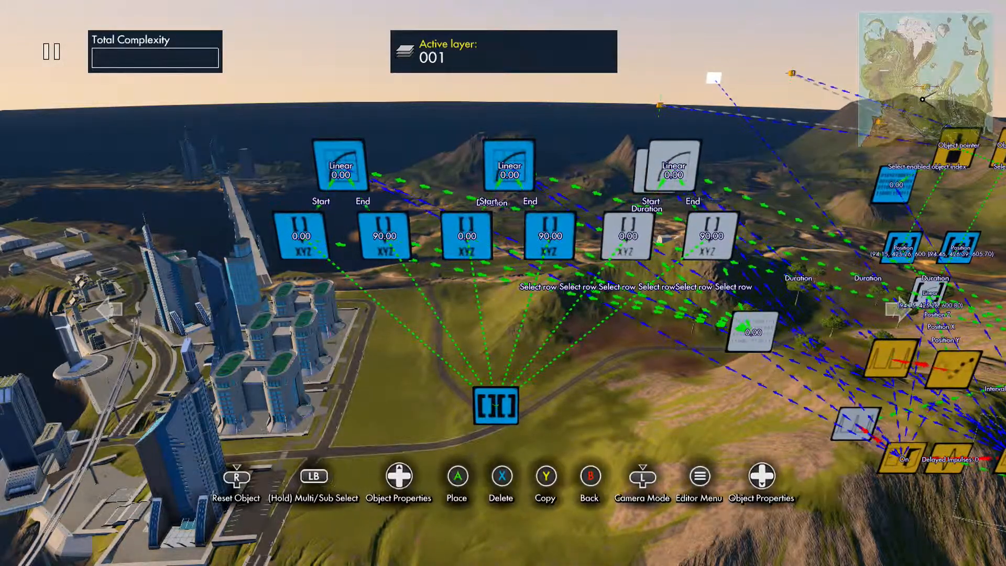
pyautogui.press('Up')
pyautogui.press('Down')
pyautogui.press('Down')
pyautogui.press('Down')
pyautogui.press('Down')
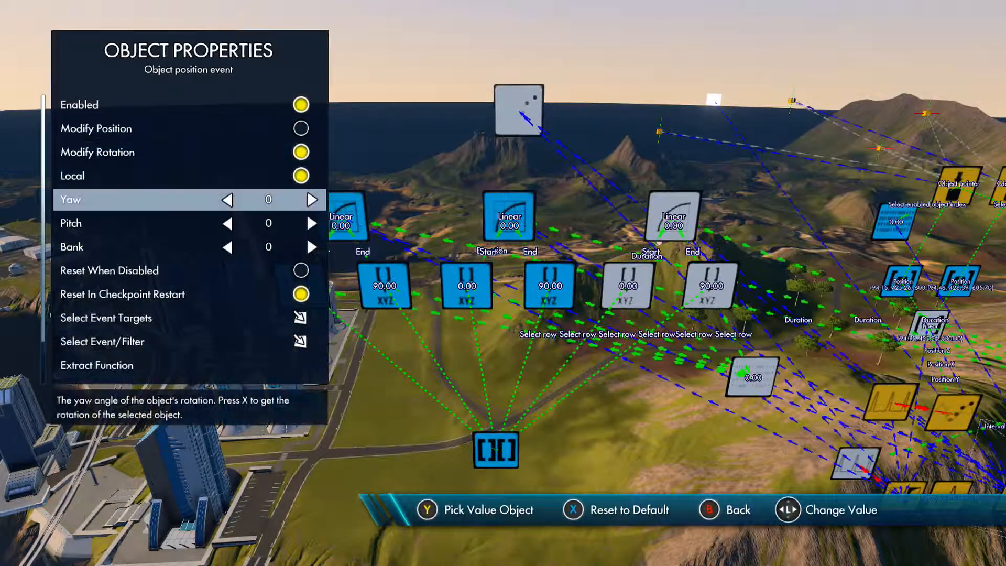
pyautogui.press('y')
pyautogui.press('Escape')
# Step: Link the Object position event's Pitch to the second linear curve and its Bank to the third
pyautogui.press('Down')
pyautogui.press('y')
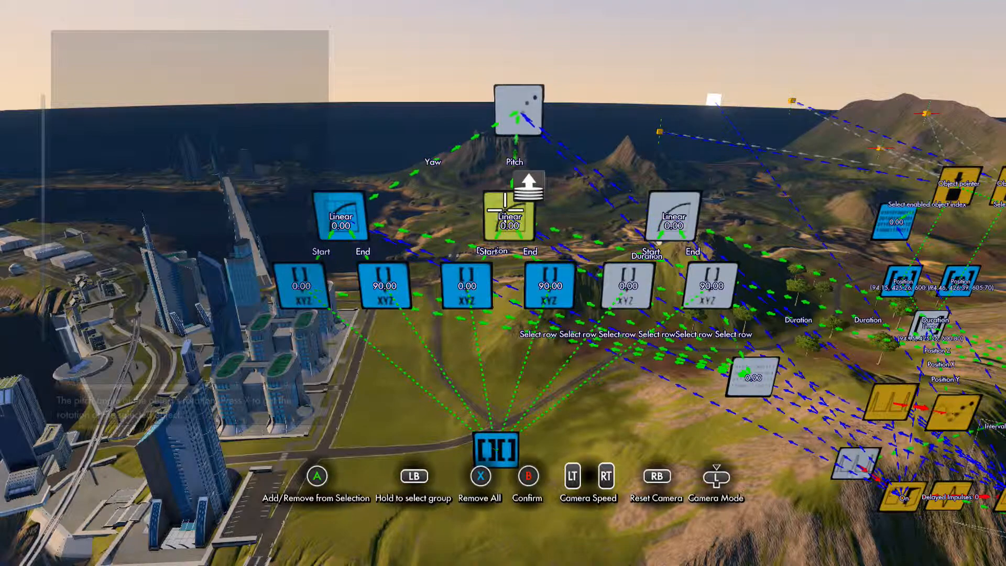
pyautogui.press('Escape')
pyautogui.press('Down')
pyautogui.press('y')
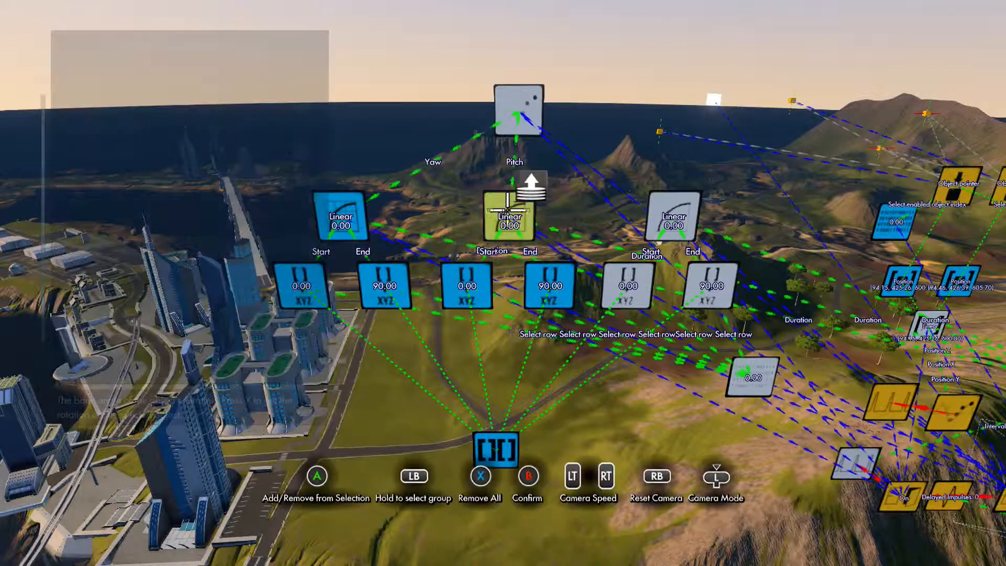
pyautogui.press('Escape')
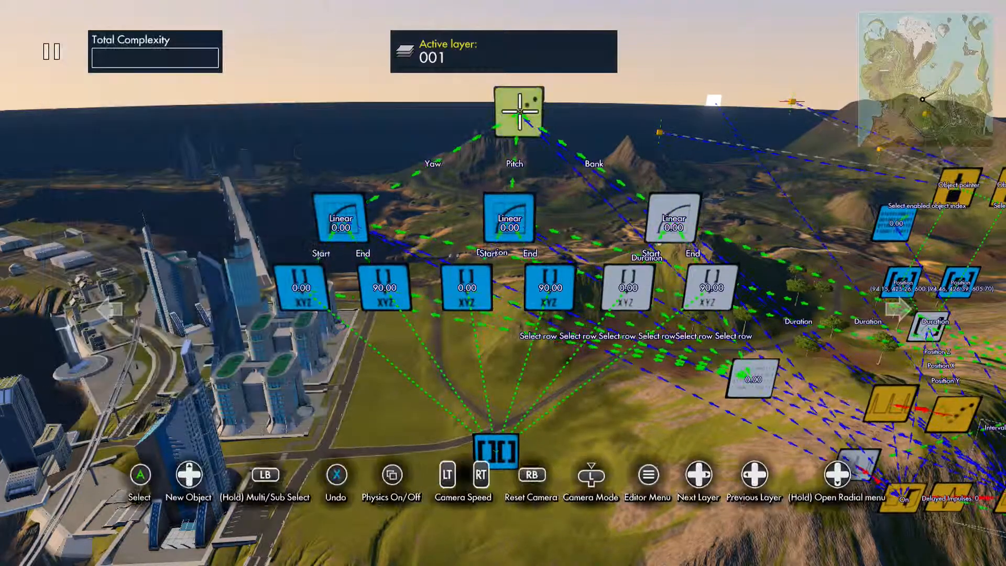
# Step: Examine how the start and end rotation values are laid out across the columns in the two dimensional vector's Edit Grid
pyautogui.click(539, 448)
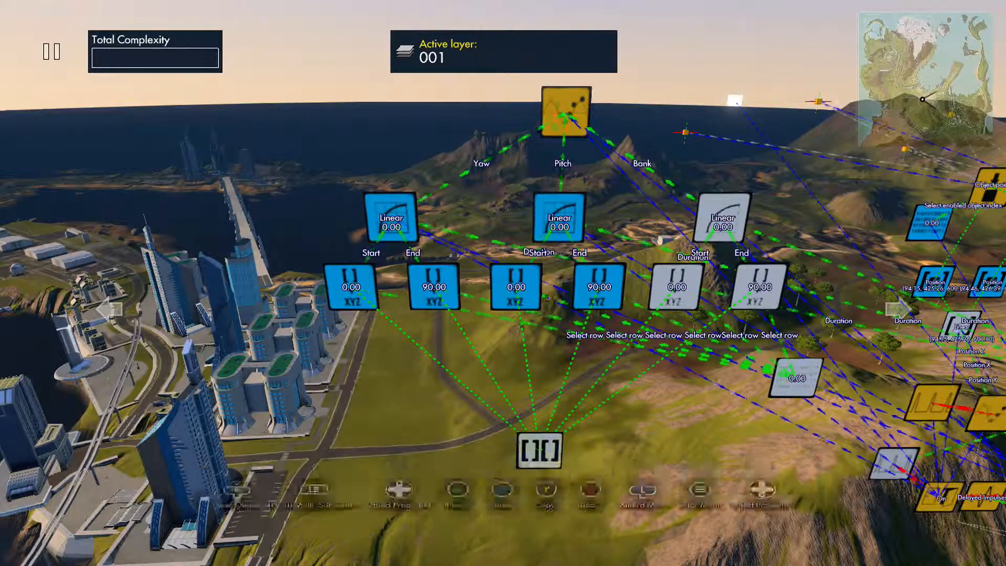
pyautogui.press('Up')
pyautogui.press('Down')
pyautogui.press('Down')
pyautogui.press('Down')
pyautogui.press('Up')
pyautogui.press('Return')
pyautogui.press('Right')
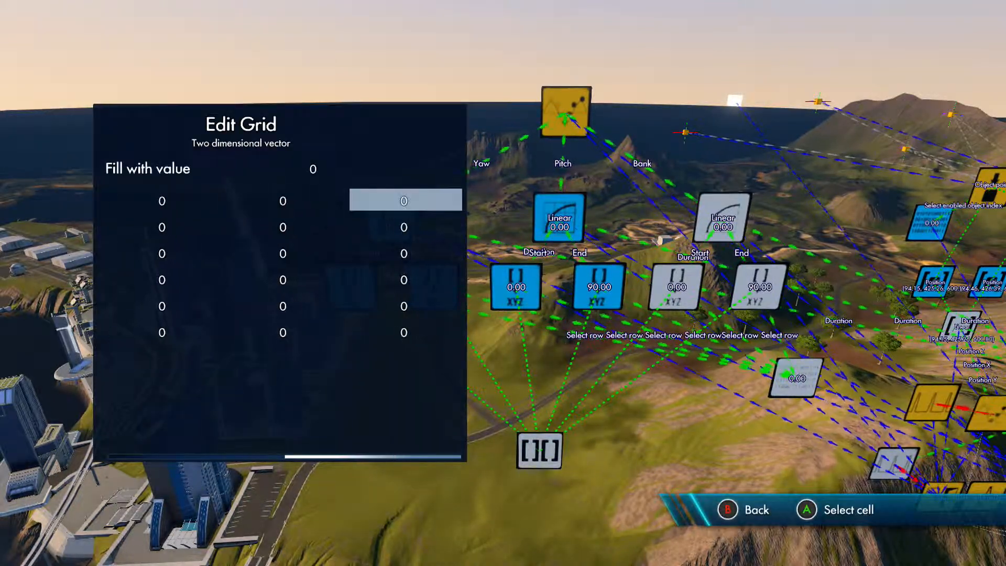
pyautogui.press('Left')
pyautogui.press('Left')
pyautogui.press('Up')
pyautogui.press('Right')
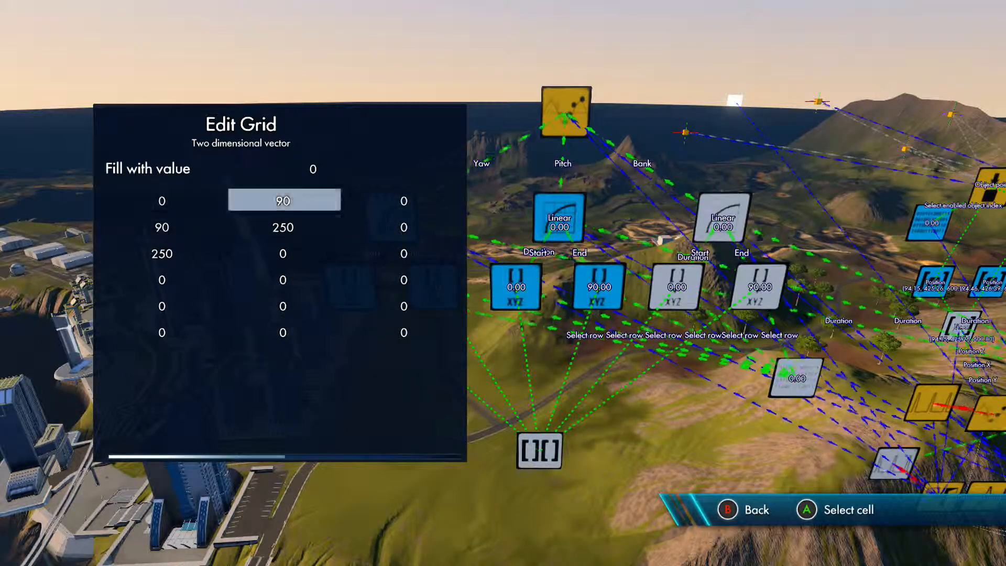
pyautogui.press('Right')
pyautogui.press('Up')
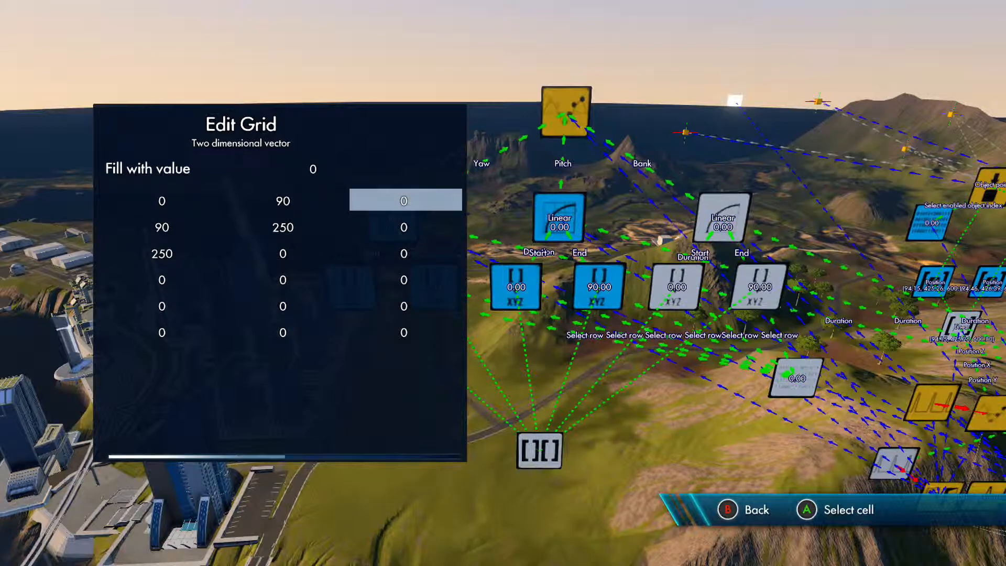
pyautogui.press('Escape')
pyautogui.press('Escape')
pyautogui.press('Escape')
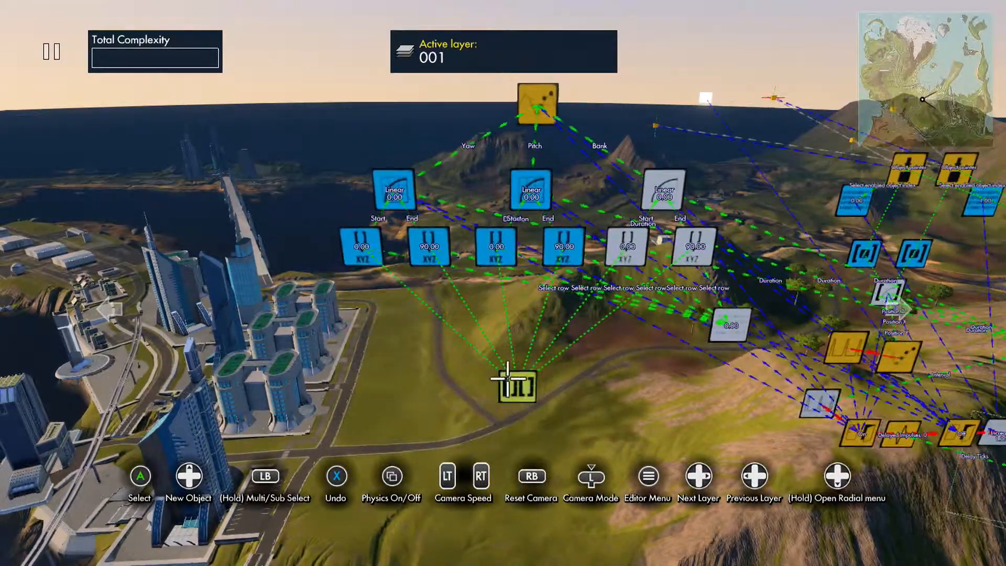
# Step: Set the Select Index of the second curve's Start Get vector to 2 and raise the Select Index of its End Get vector
pyautogui.click(470, 262)
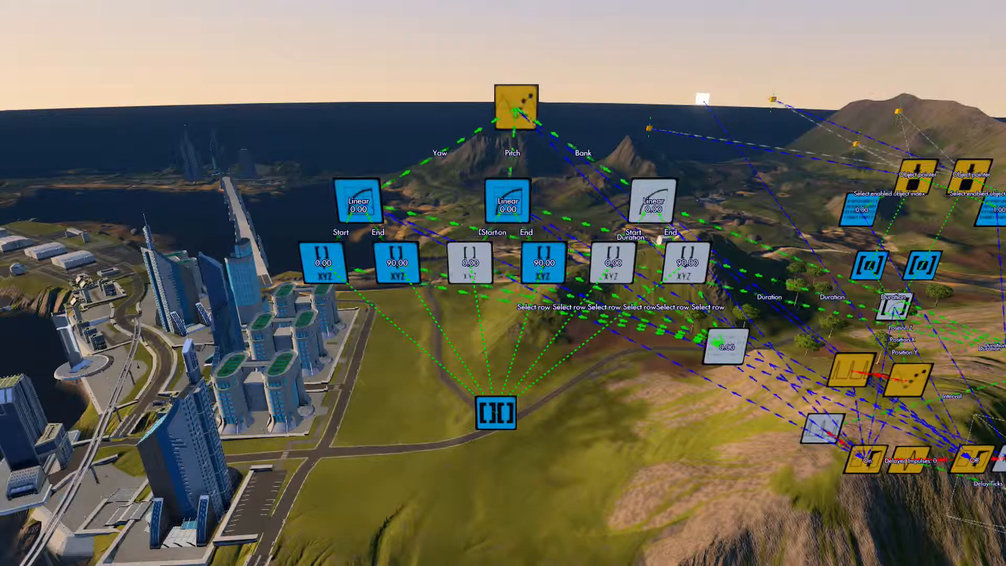
pyautogui.press('Down')
pyautogui.press('Down')
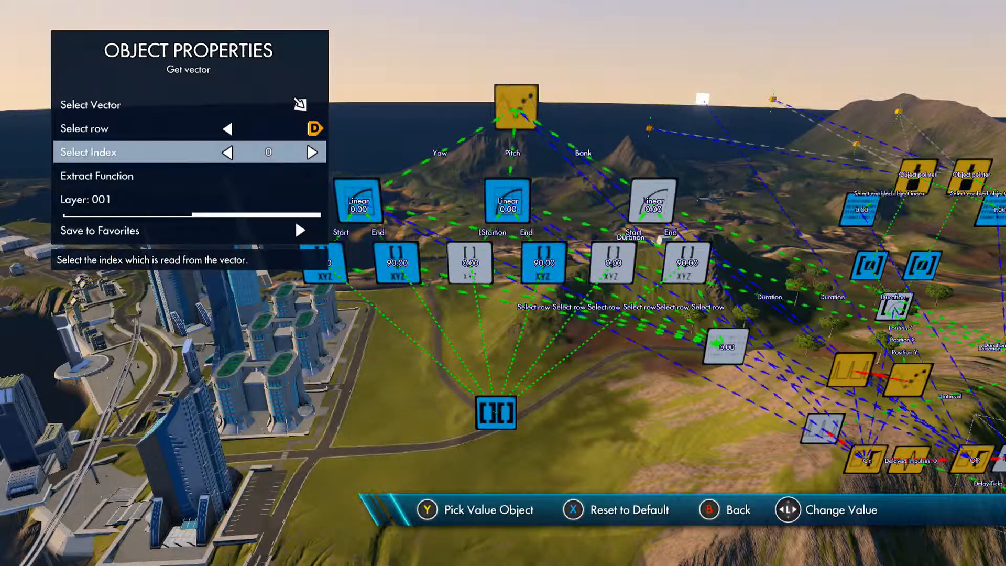
pyautogui.press('Right')
pyautogui.press('Right')
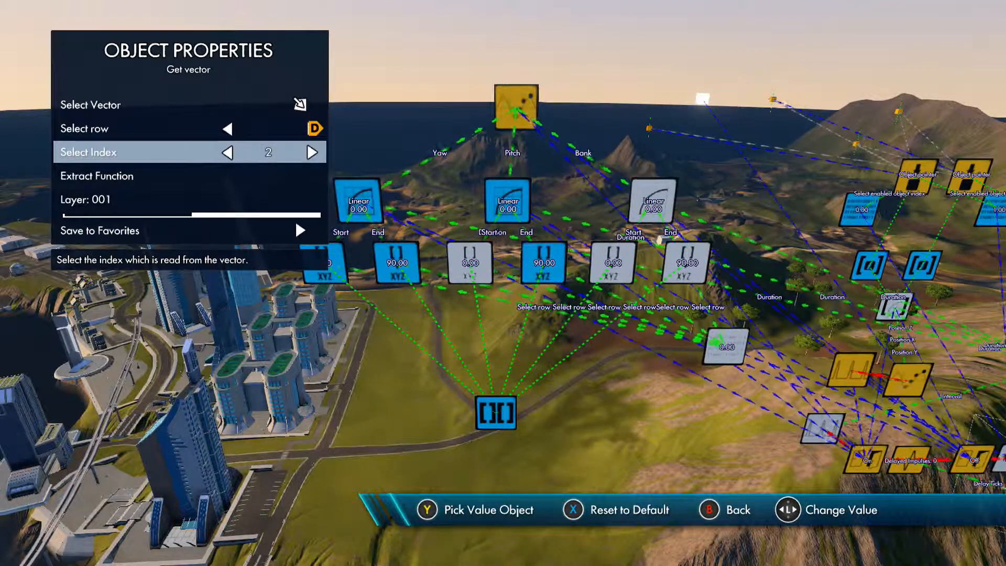
pyautogui.press('Escape')
pyautogui.press('Up')
pyautogui.press('Down')
pyautogui.press('Down')
pyautogui.press('Right')
pyautogui.press('Right')
pyautogui.press('Escape')
# Step: Set the Select Index of the third curve's Start Get vector to 4 and raise the Select Index of its End Get vector
pyautogui.press('Return')
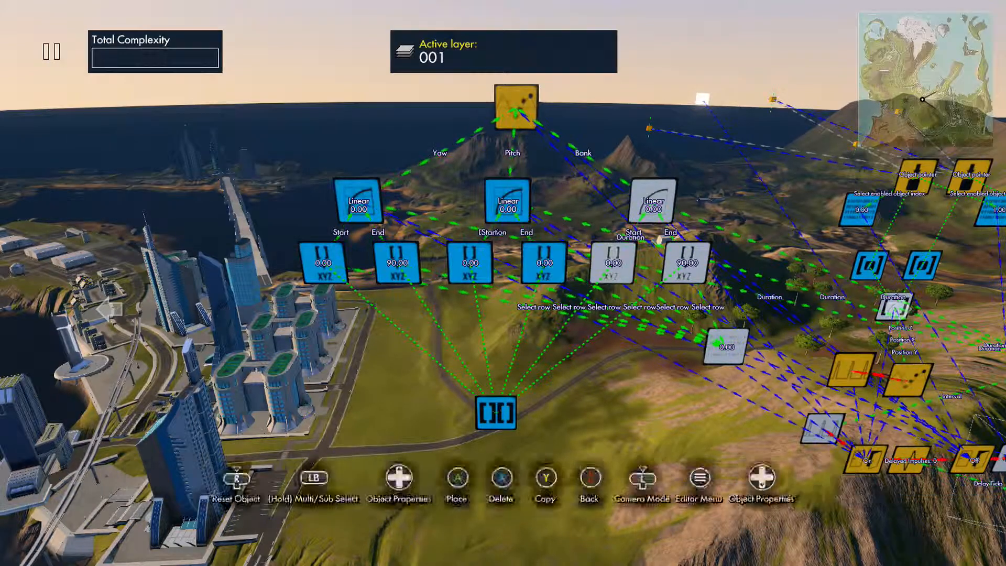
pyautogui.press('Up')
pyautogui.press('Down')
pyautogui.press('Down')
pyautogui.press('Right')
pyautogui.press('Right')
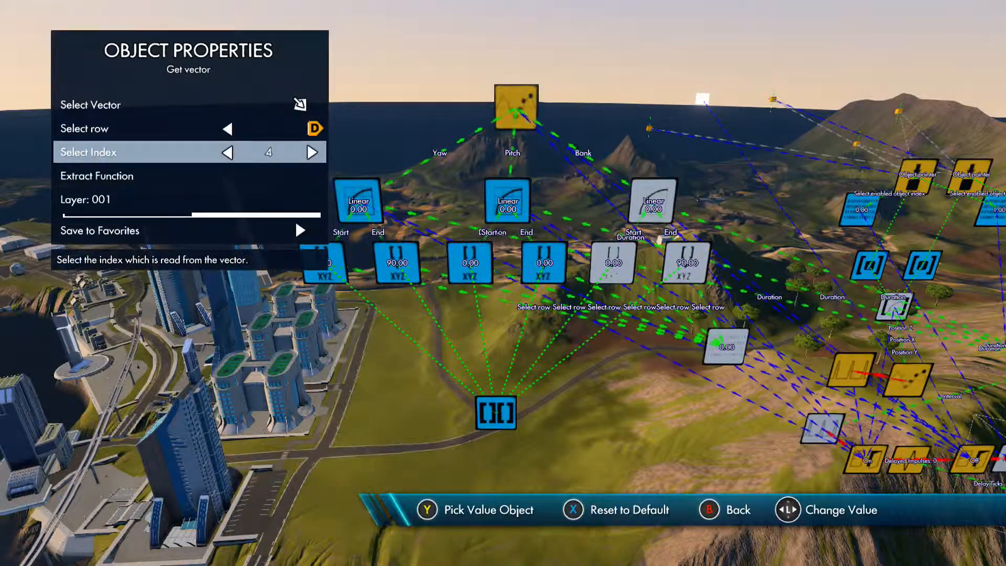
pyautogui.press('Escape')
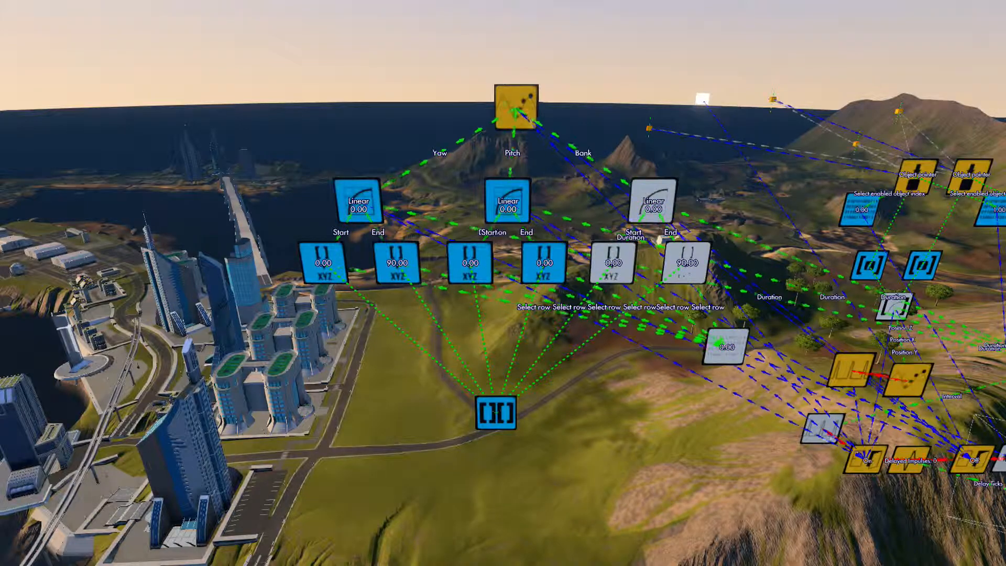
pyautogui.press('Return')
pyautogui.press('Down')
pyautogui.press('Right')
pyautogui.press('Right')
pyautogui.press('Escape')
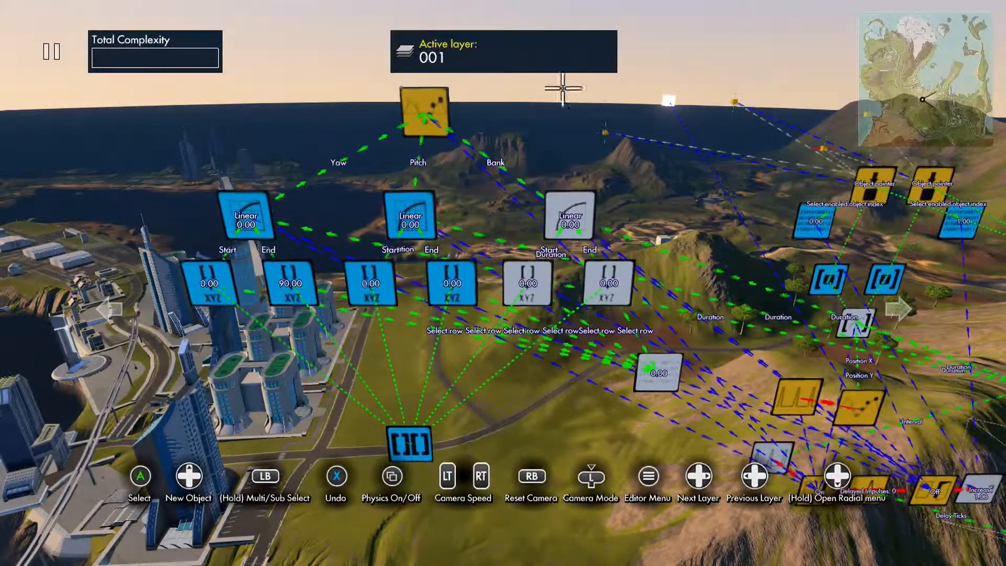
# Step: Add the distant white object to the event targets of the Object position event that modifies rotation
pyautogui.click(426, 119)
pyautogui.press('Down')
pyautogui.press('Down')
pyautogui.press('Down')
pyautogui.press('Down')
pyautogui.press('Down')
pyautogui.press('Down')
pyautogui.press('Down')
pyautogui.press('Down')
pyautogui.press('Down')
pyautogui.press('Down')
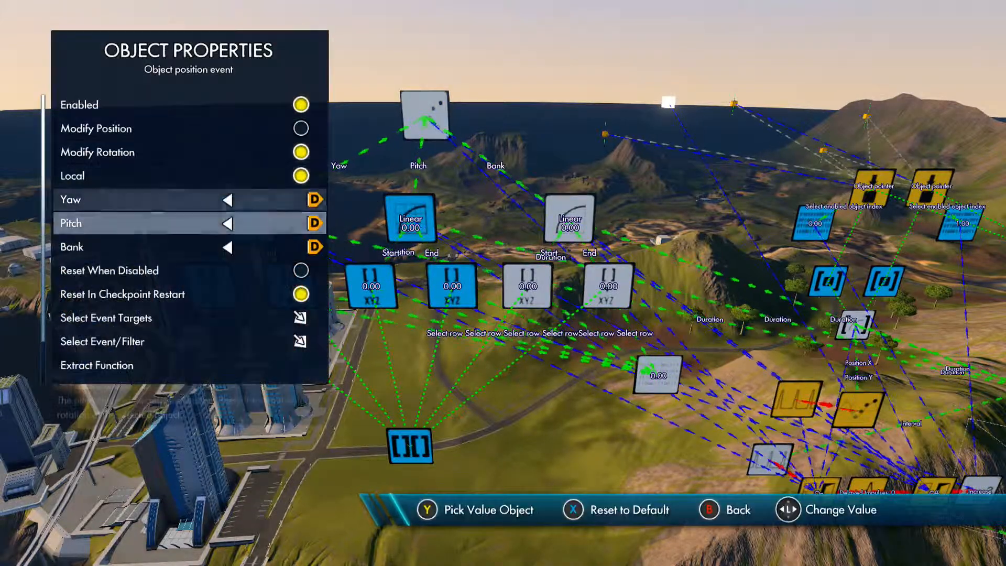
pyautogui.press('Return')
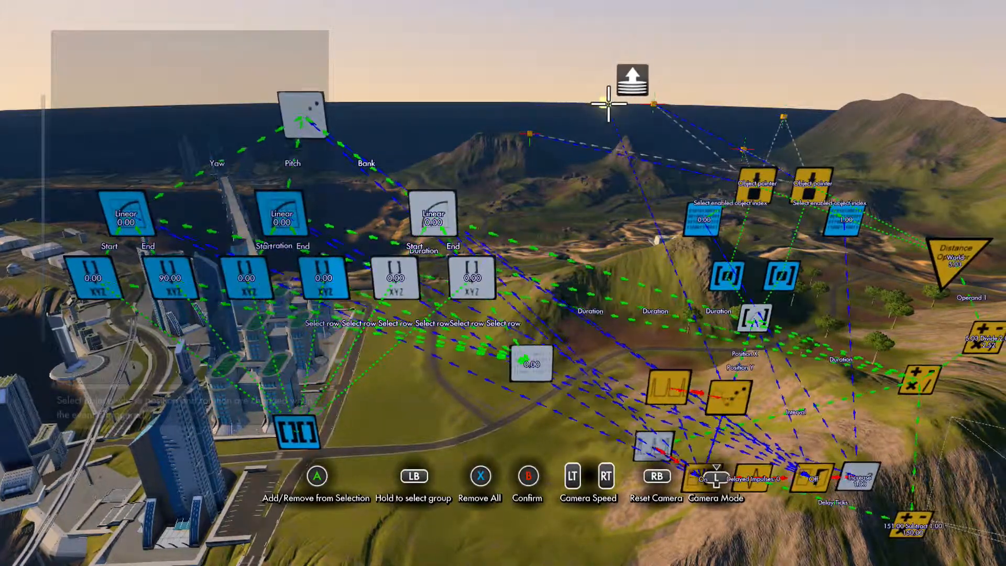
pyautogui.press('Escape')
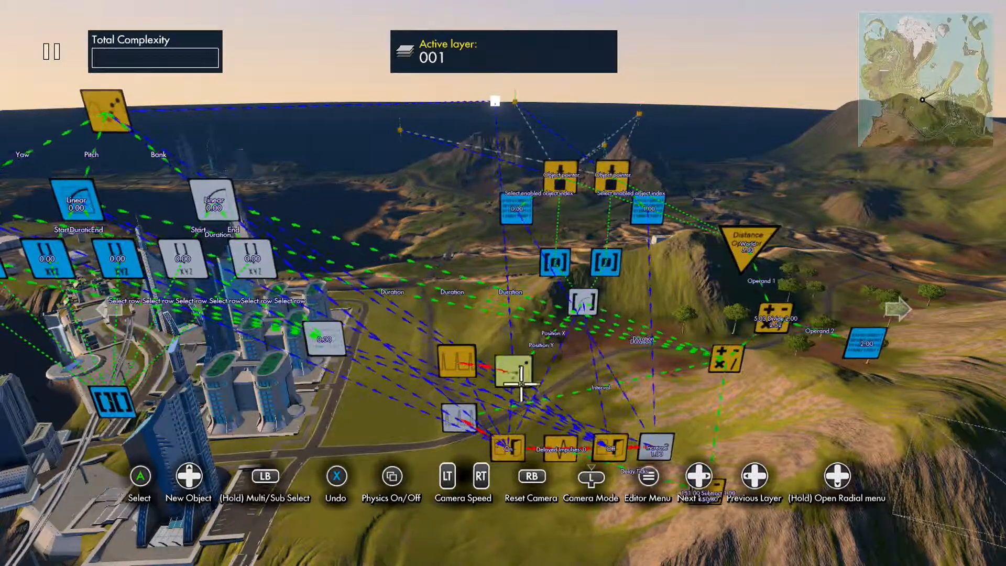
# Step: Chain the rotation event to the position-modifying Object position event through Select Event/Filter, and reposition both events
pyautogui.click(519, 376)
pyautogui.press('Up')
pyautogui.press('Down')
pyautogui.press('Down')
pyautogui.press('Down')
pyautogui.press('Down')
pyautogui.press('Down')
pyautogui.press('Down')
pyautogui.press('Down')
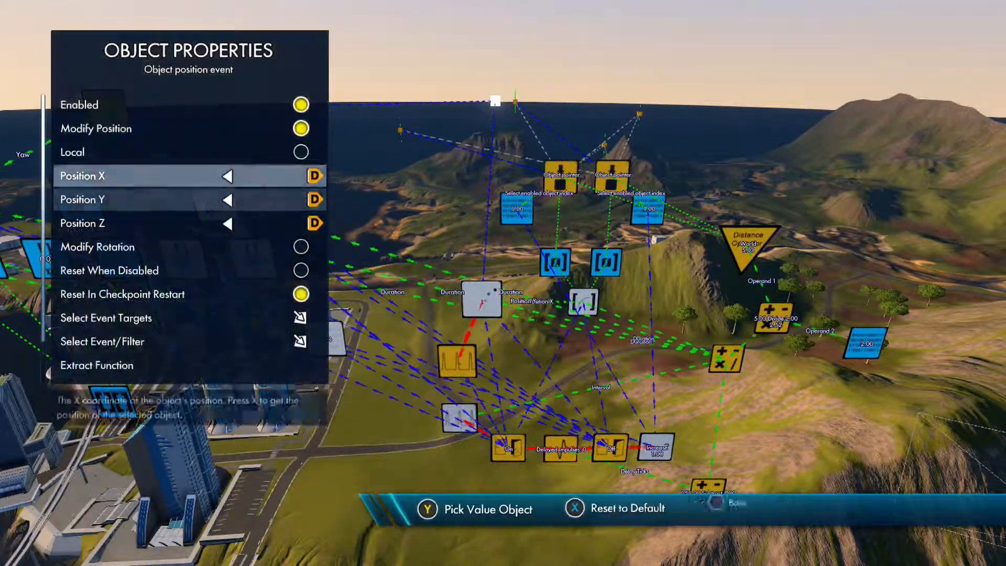
pyautogui.press('Return')
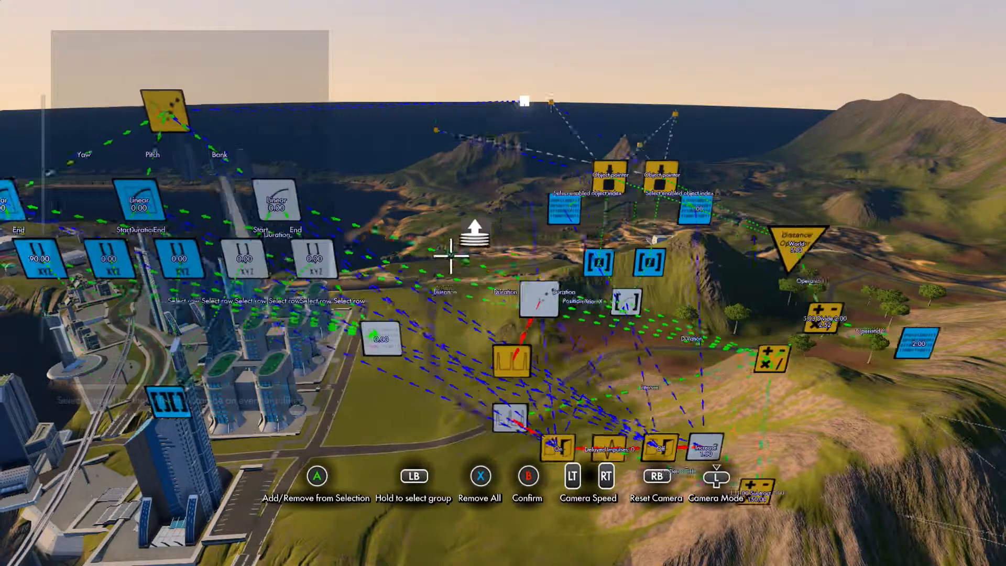
pyautogui.press('Escape')
pyautogui.press('Escape')
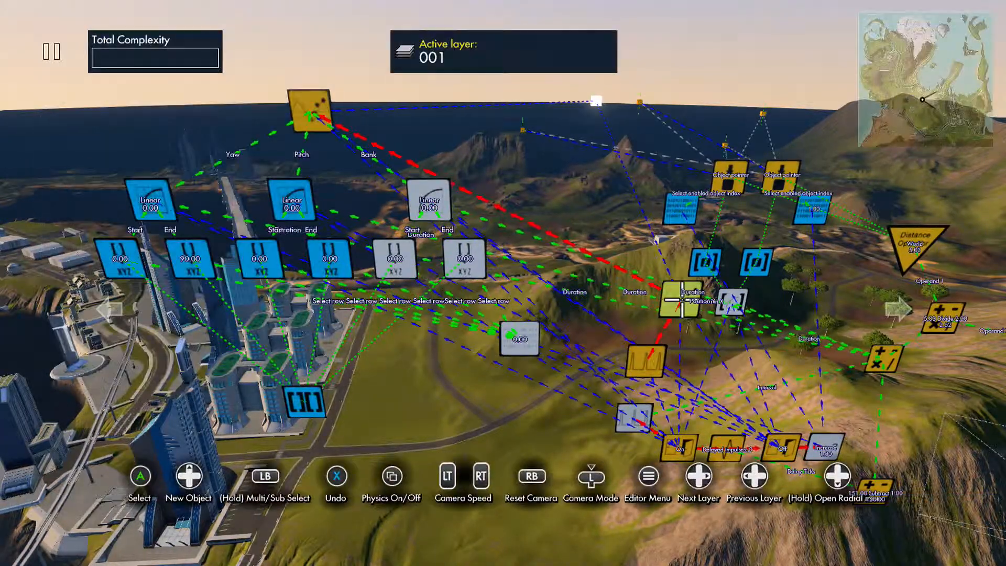
pyautogui.click(334, 119)
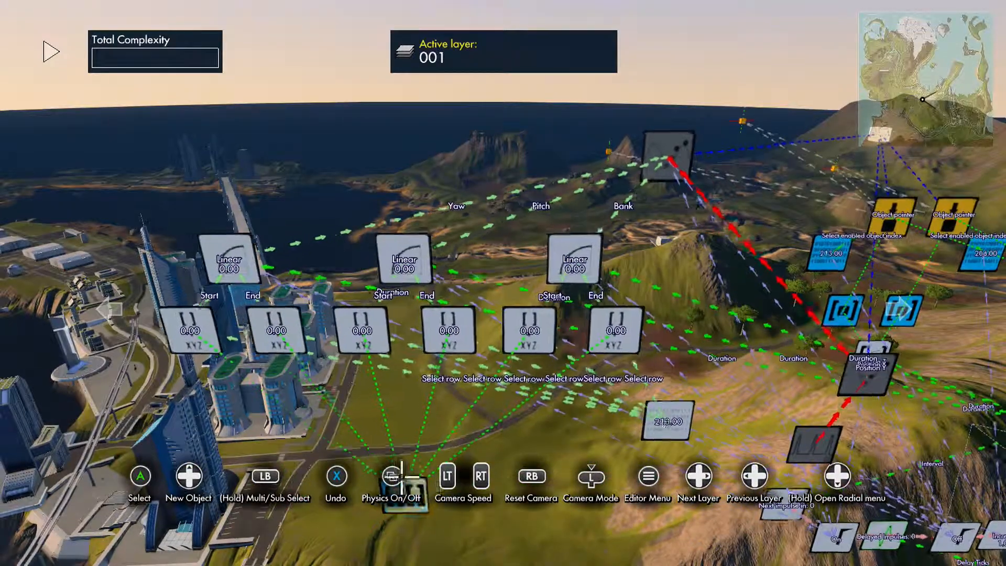
# Step: Recheck the cell values across all columns of the two dimensional vector's Edit Grid
pyautogui.press('Down')
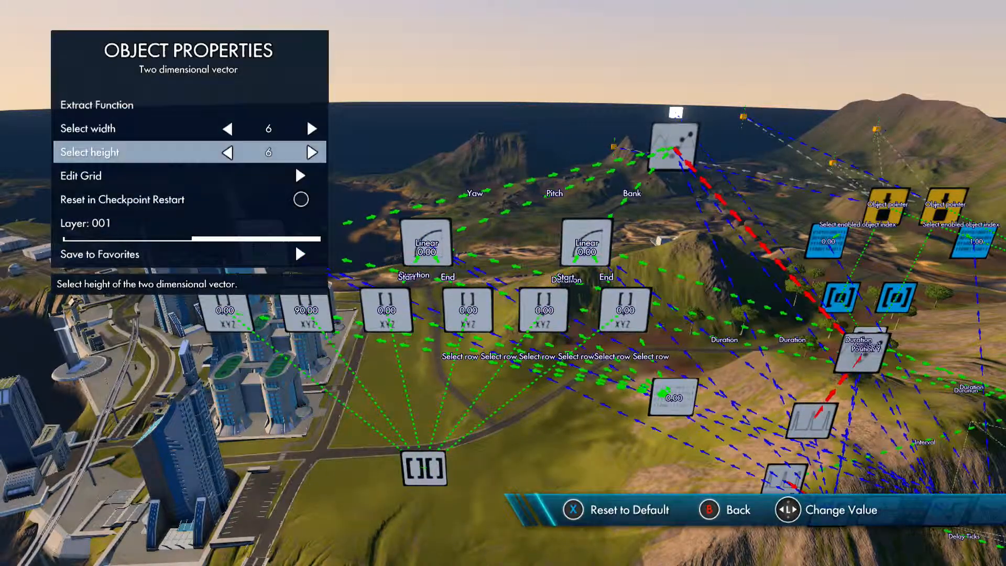
pyautogui.press('Down')
pyautogui.press('Return')
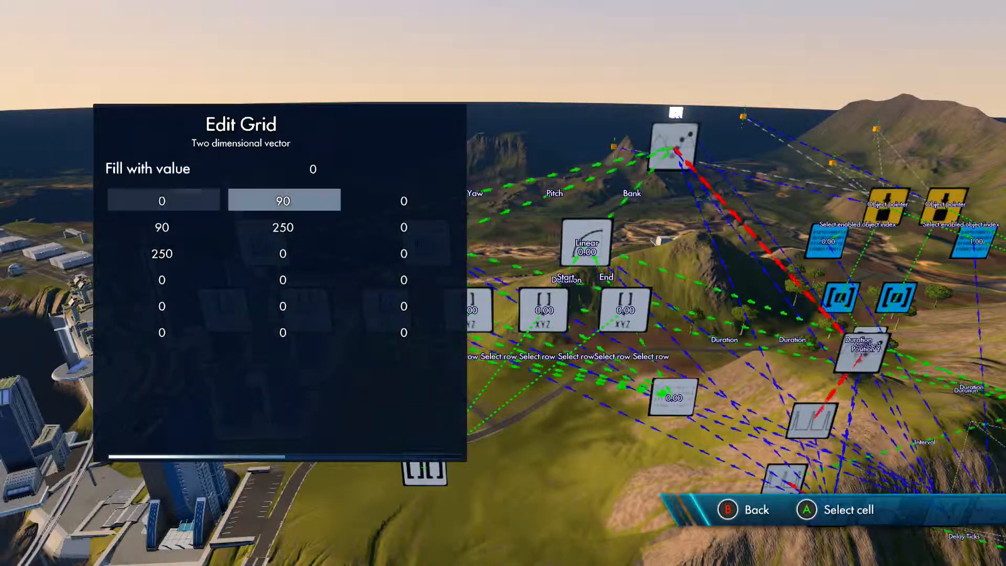
pyautogui.press('Right')
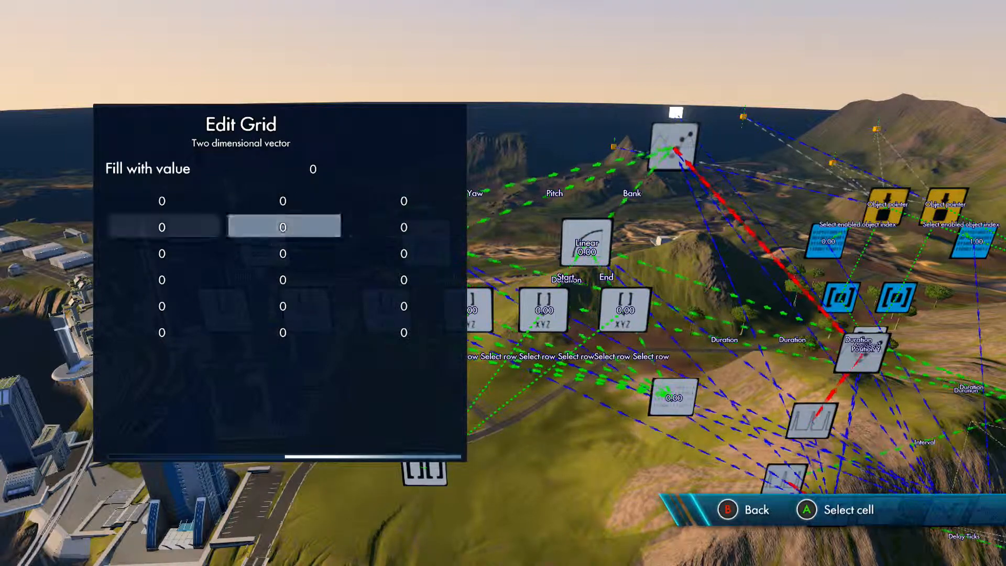
pyautogui.press('Left')
pyautogui.press('Right')
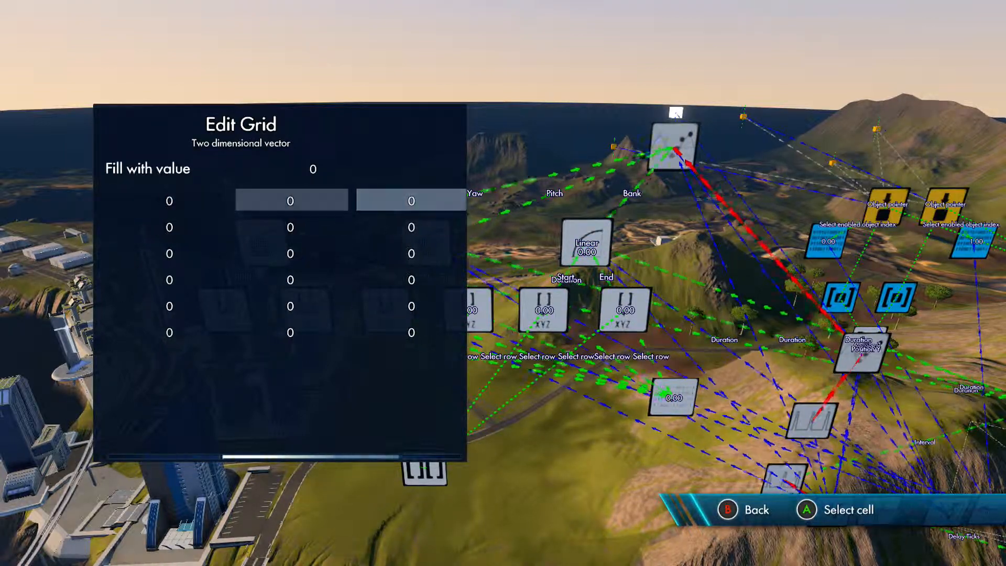
pyautogui.press('Escape')
pyautogui.press('Escape')
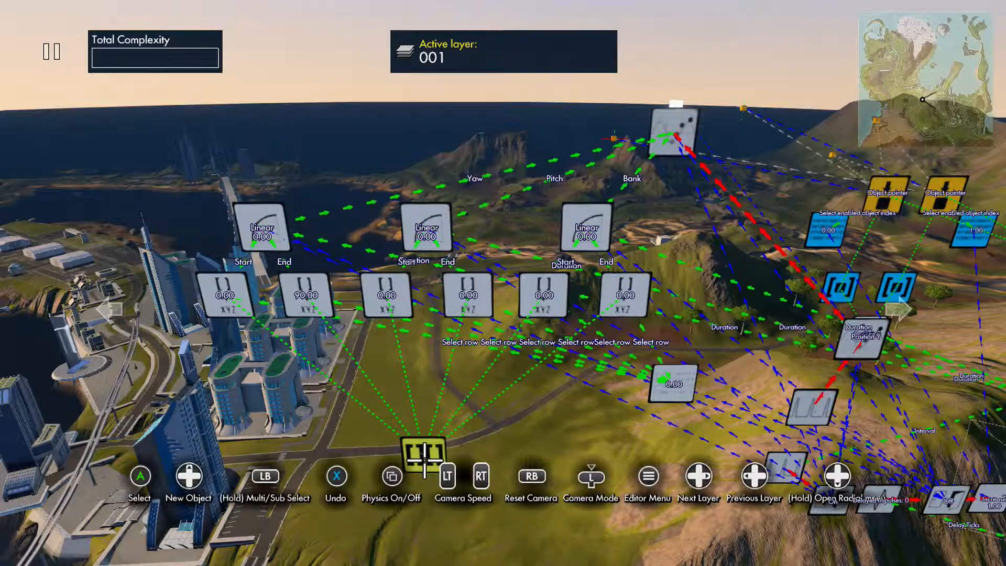
pyautogui.press('Escape')
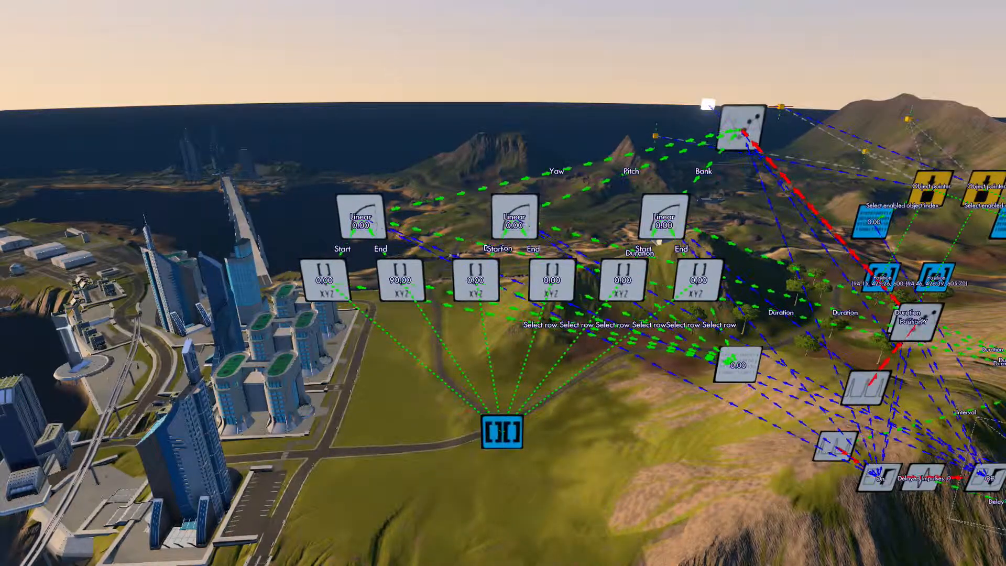
pyautogui.press('Escape')
# Step: Set the Select height of the two dimensional vector to 32
pyautogui.press('Return')
pyautogui.press('Down')
pyautogui.press('Down')
pyautogui.press('Up')
pyautogui.press('Down')
pyautogui.press('Right')
pyautogui.press('Right')
pyautogui.press('Right')
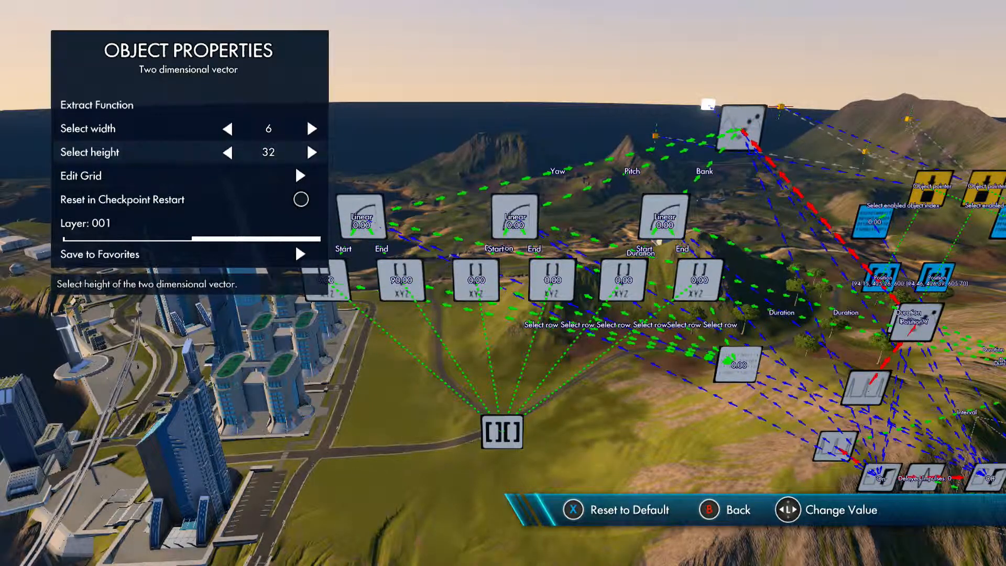
pyautogui.press('Escape')
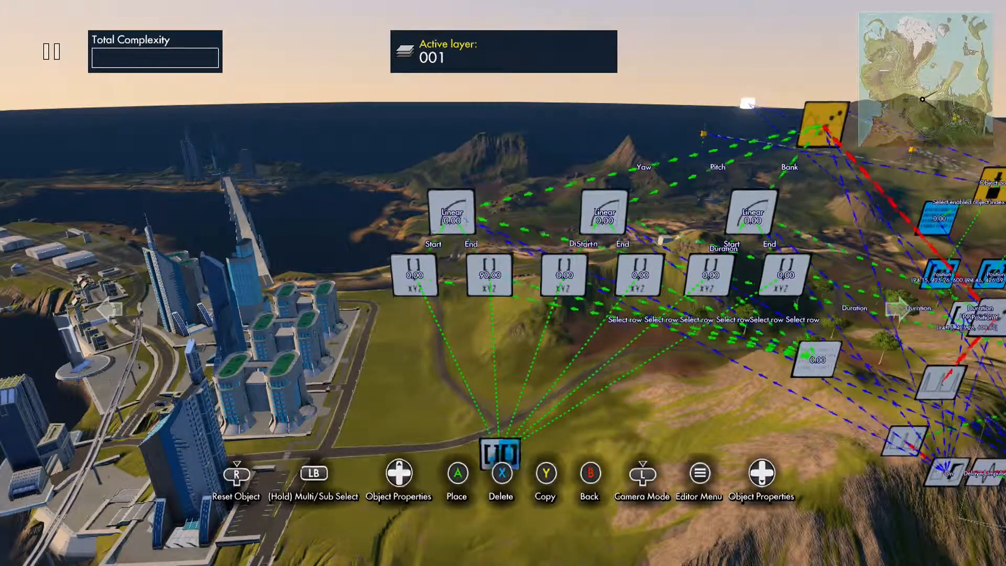
# Step: Place a copy of the two dimensional vector beside the original below the Get vectors
pyautogui.click(500, 441)
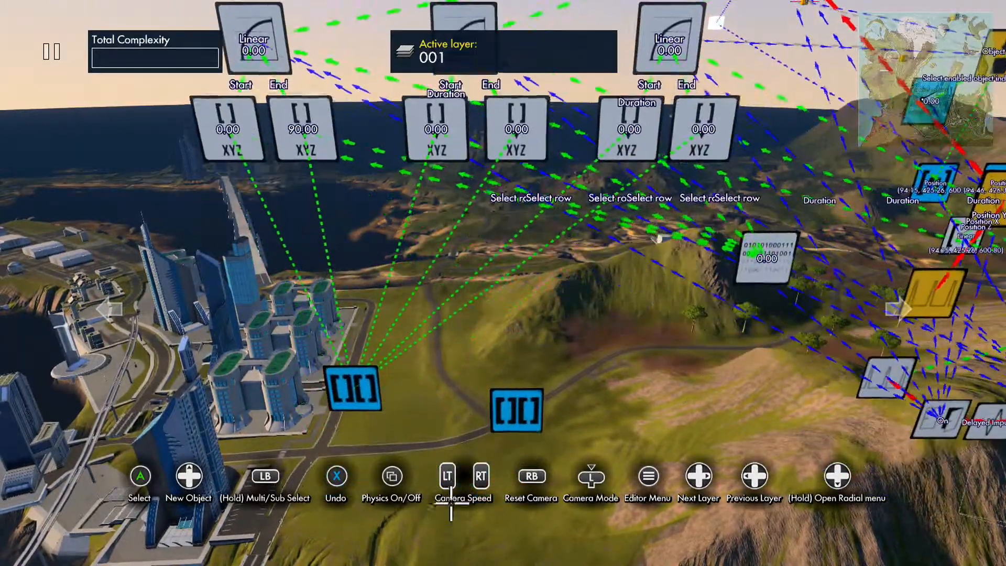
pyautogui.click(516, 408)
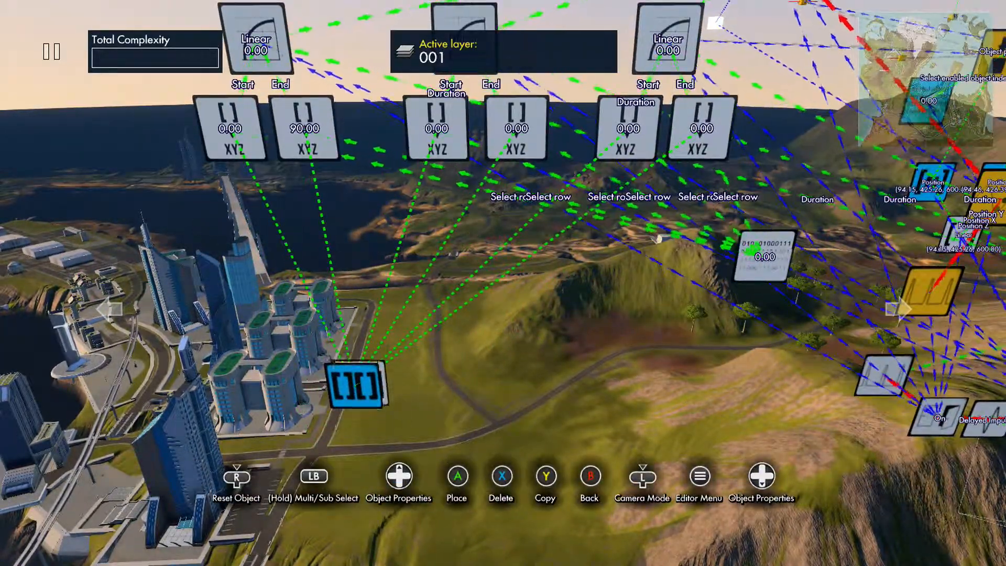
pyautogui.press('Escape')
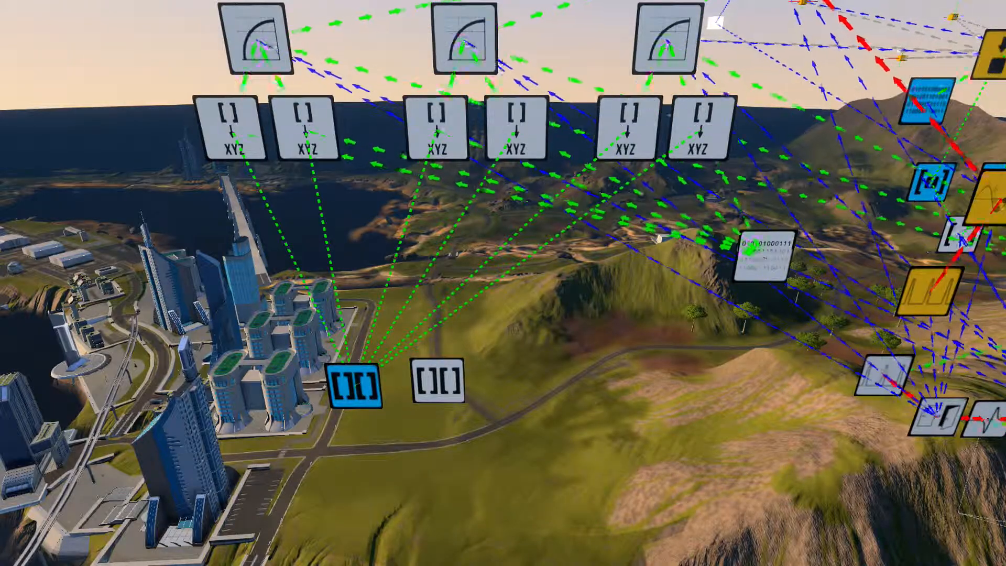
# Step: Save the current track and finish placing the copied two dimensional vector
pyautogui.press('Up')
pyautogui.press('Return')
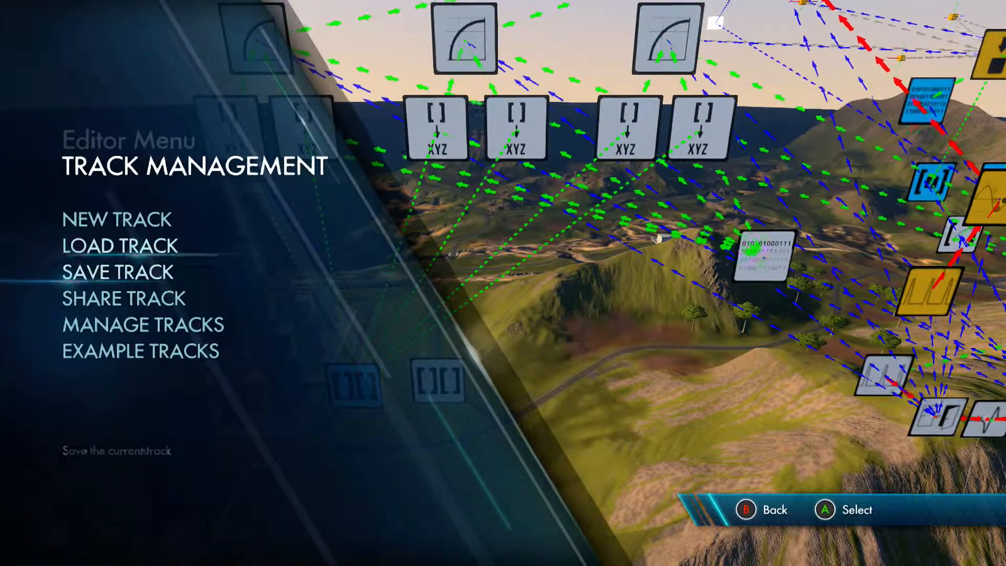
pyautogui.press('Up')
pyautogui.press('Return')
pyautogui.press('Return')
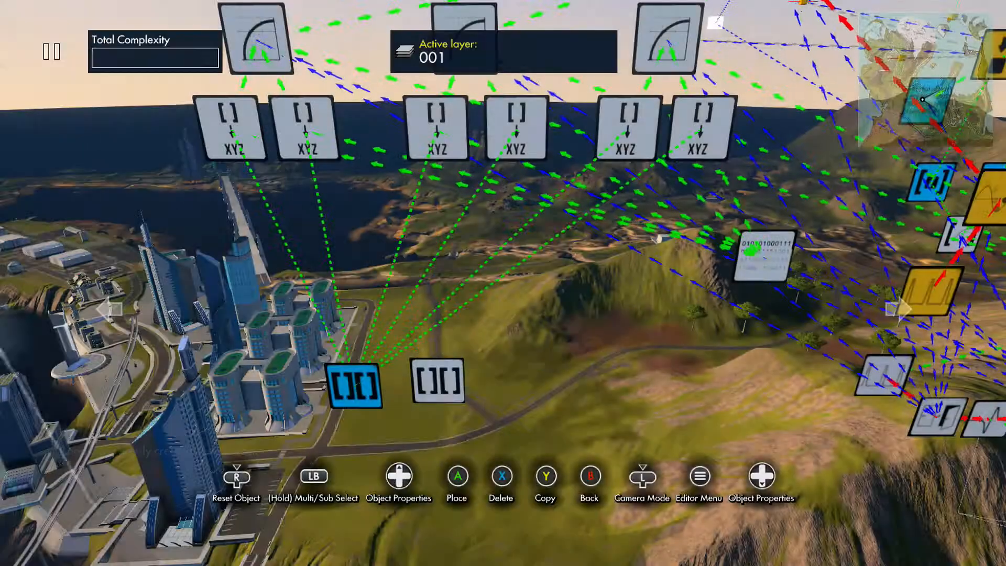
pyautogui.press('Return')
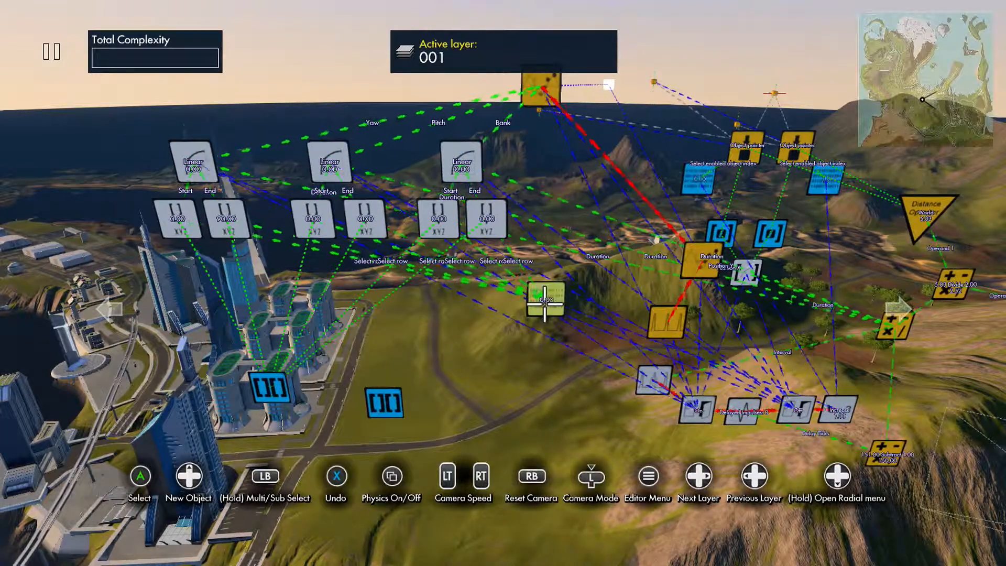
# Step: Delete the yaw, pitch and bank curves with their Get vectors, the two dimensional vectors and the separate rotation Object position event
pyautogui.press('shift')
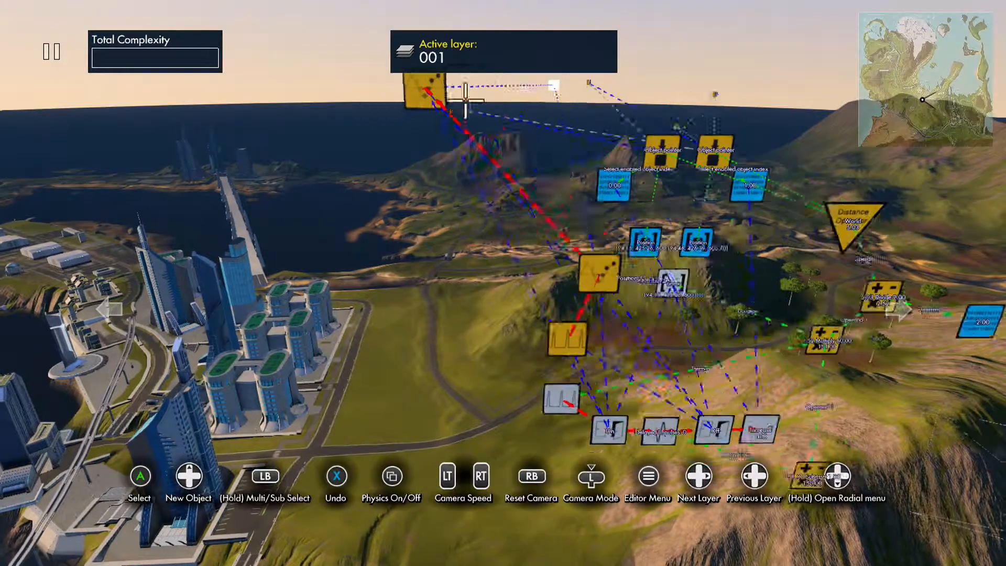
pyautogui.click(311, 103)
pyautogui.press('Delete')
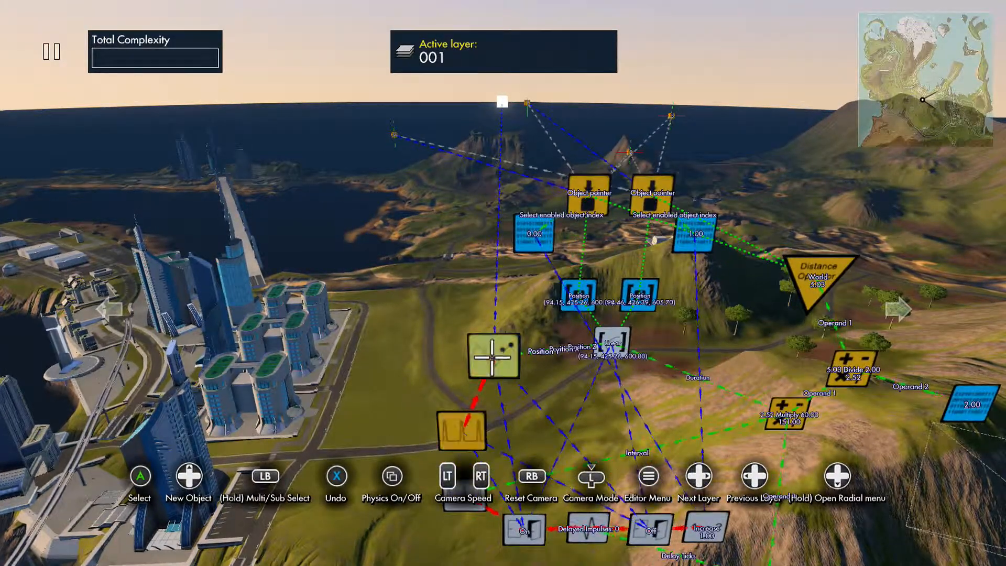
# Step: Reposition the remaining Object position event beside the Linear position curve
pyautogui.click(495, 360)
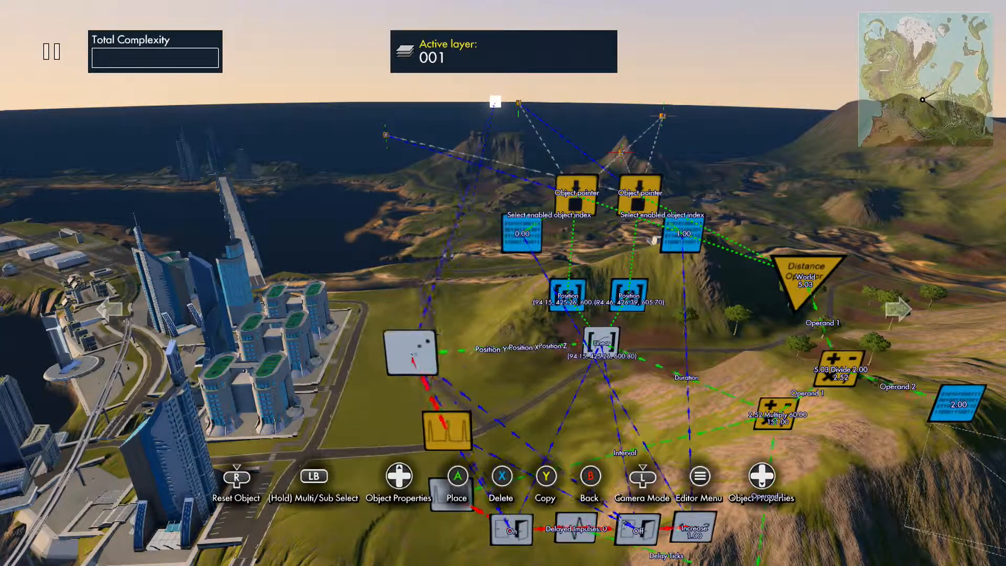
pyautogui.click(489, 368)
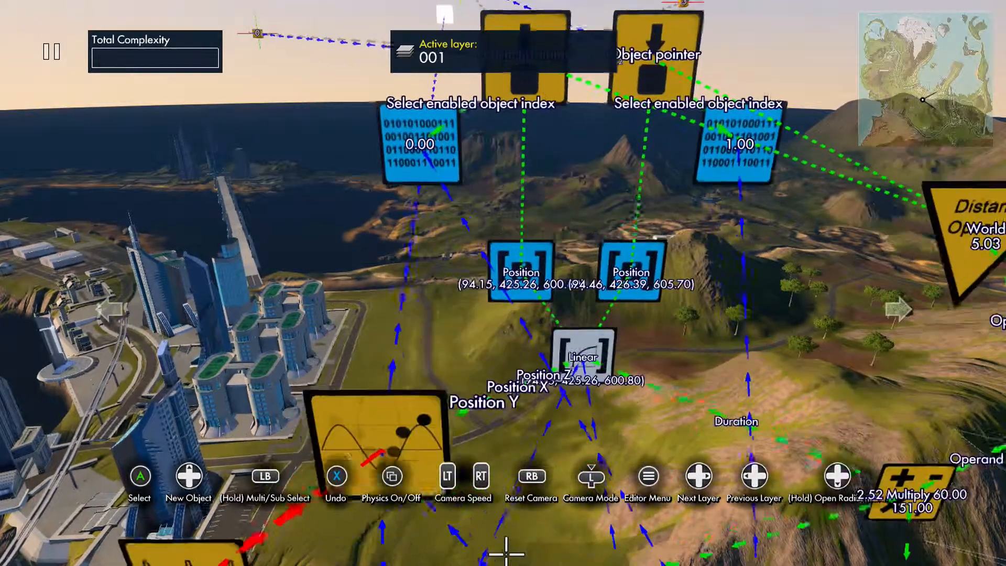
pyautogui.press('Up')
pyautogui.press('Right')
pyautogui.press('Escape')
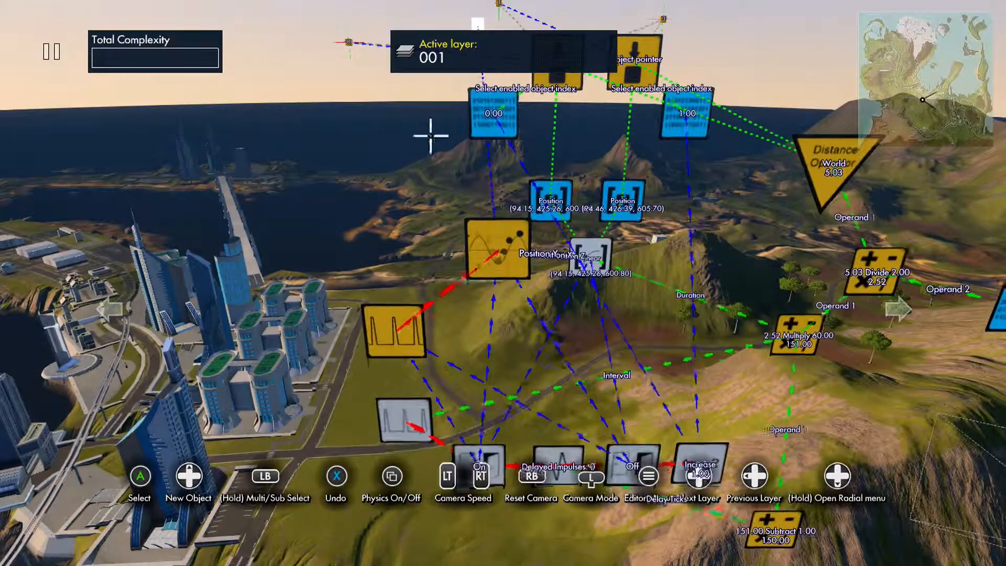
# Step: Enable Modify Rotation on the Object position event and turn off Local for its rotation
pyautogui.press('Return')
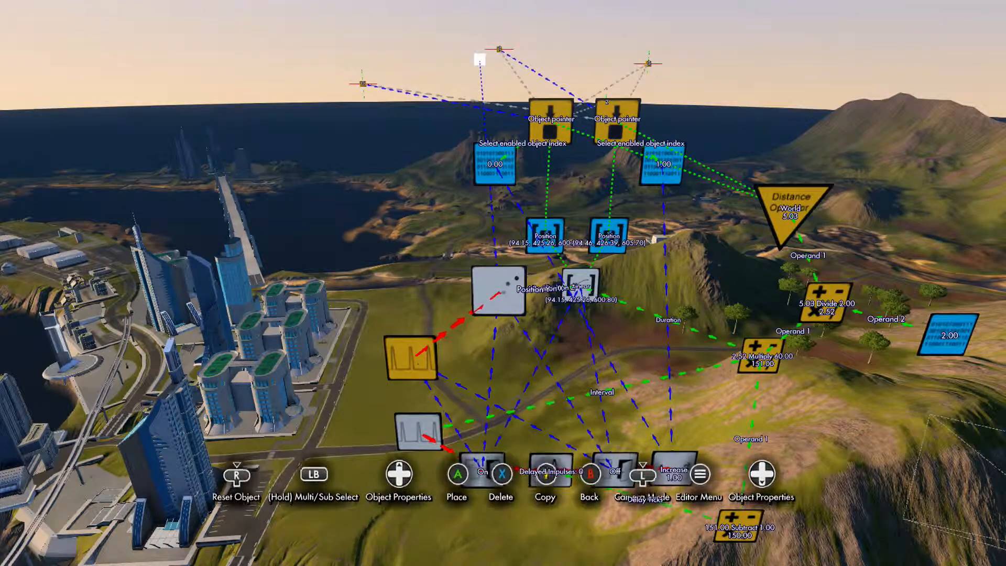
pyautogui.press('Up')
pyautogui.press('Down')
pyautogui.press('Down')
pyautogui.press('Down')
pyautogui.press('Down')
pyautogui.press('Down')
pyautogui.press('Down')
pyautogui.press('Down')
pyautogui.press('Down')
pyautogui.press('Up')
pyautogui.press('Down')
pyautogui.press('Up')
pyautogui.press('Down')
pyautogui.press('Up')
pyautogui.press('Return')
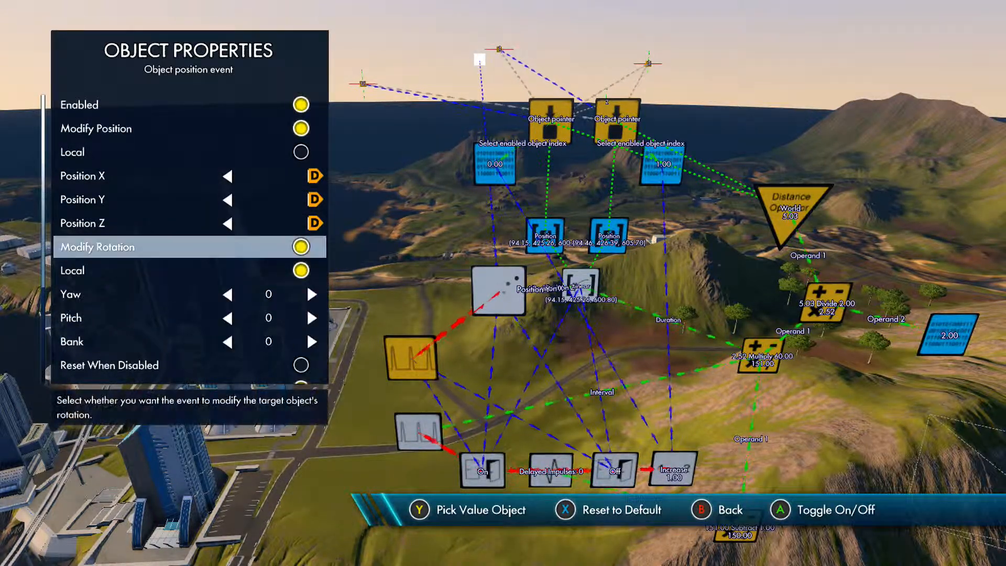
pyautogui.press('Down')
pyautogui.press('Return')
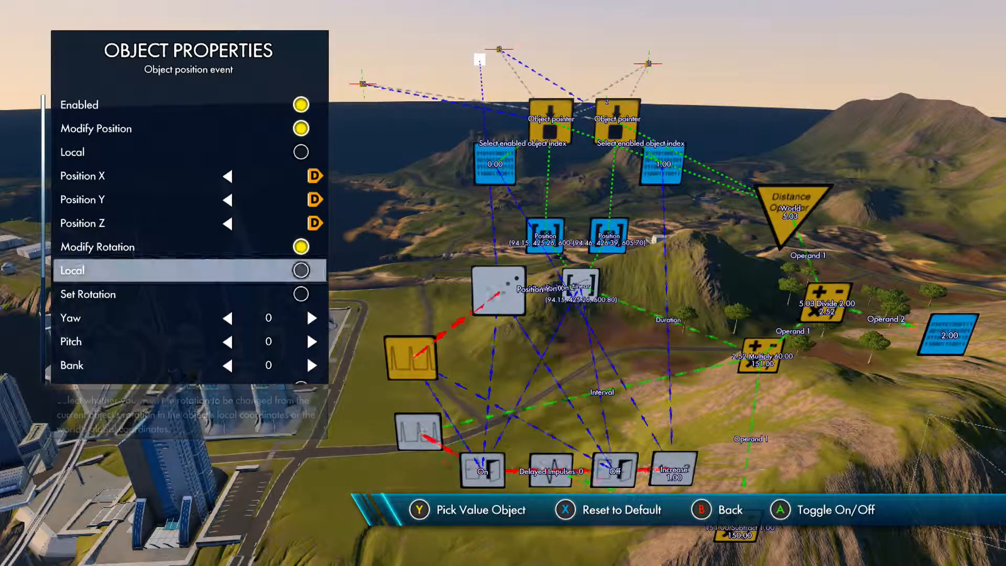
pyautogui.press('Escape')
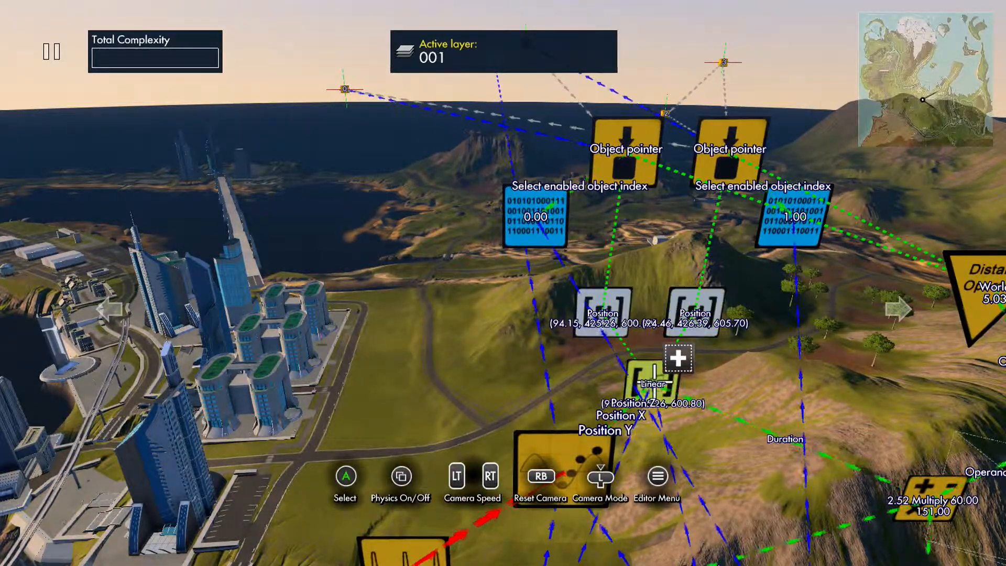
# Step: Copy the two Position vectors together with their Linear curve vector and place the copies beside the originals
pyautogui.click(654, 383)
pyautogui.press('y')
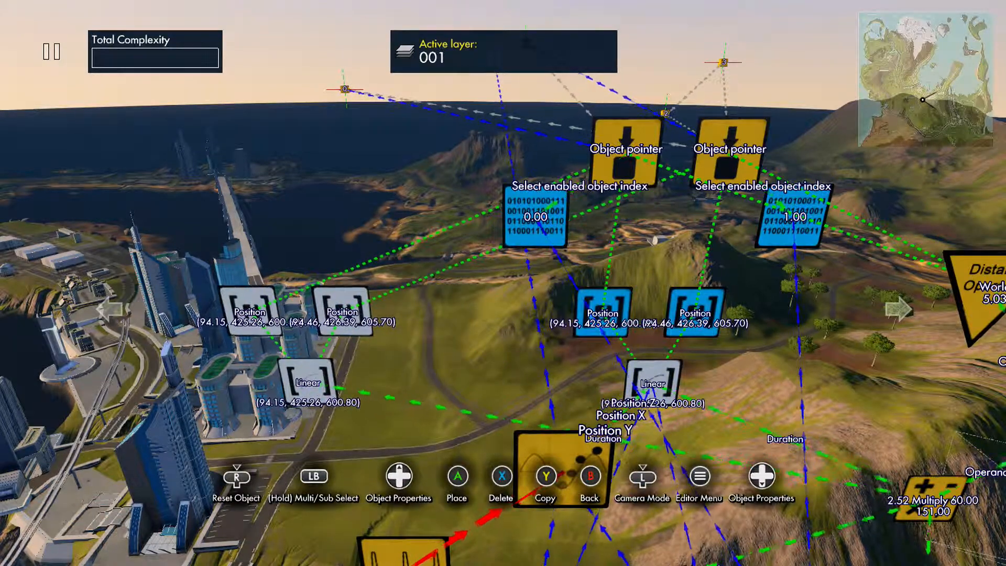
pyautogui.click(400, 341)
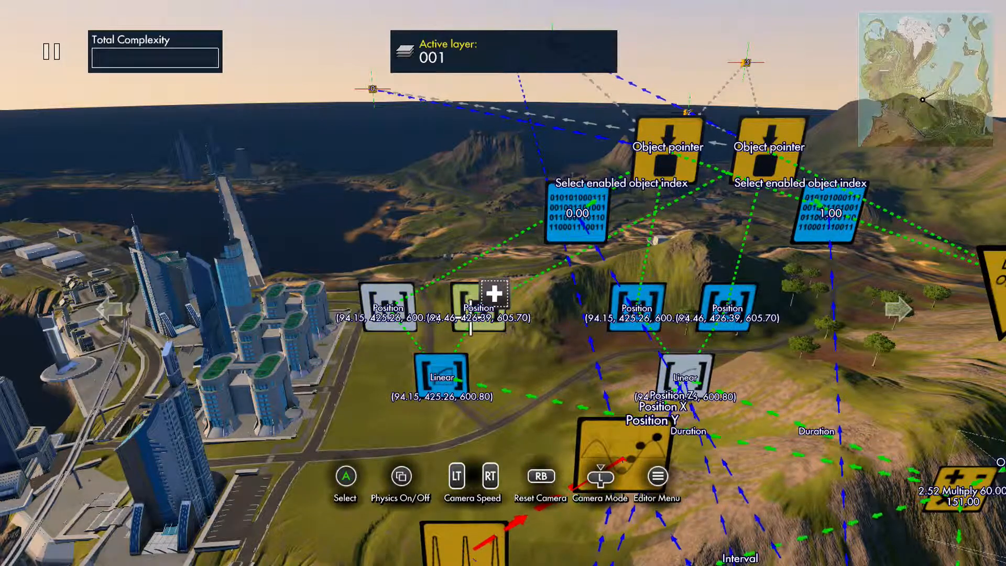
# Step: Set the Type of both copied vector object infos to Angle
pyautogui.click(470, 317)
pyautogui.press('Return')
pyautogui.press('Right')
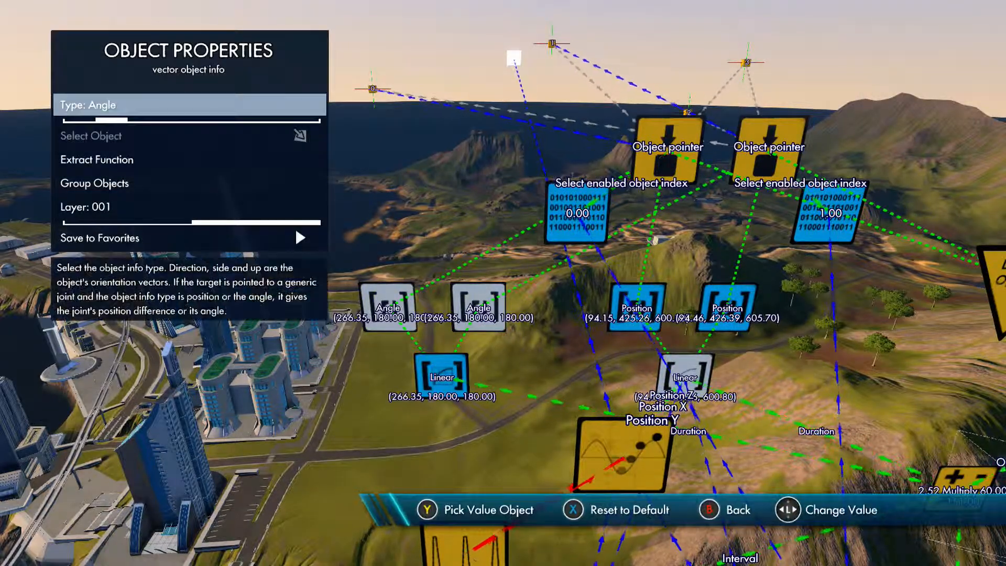
pyautogui.press('Escape')
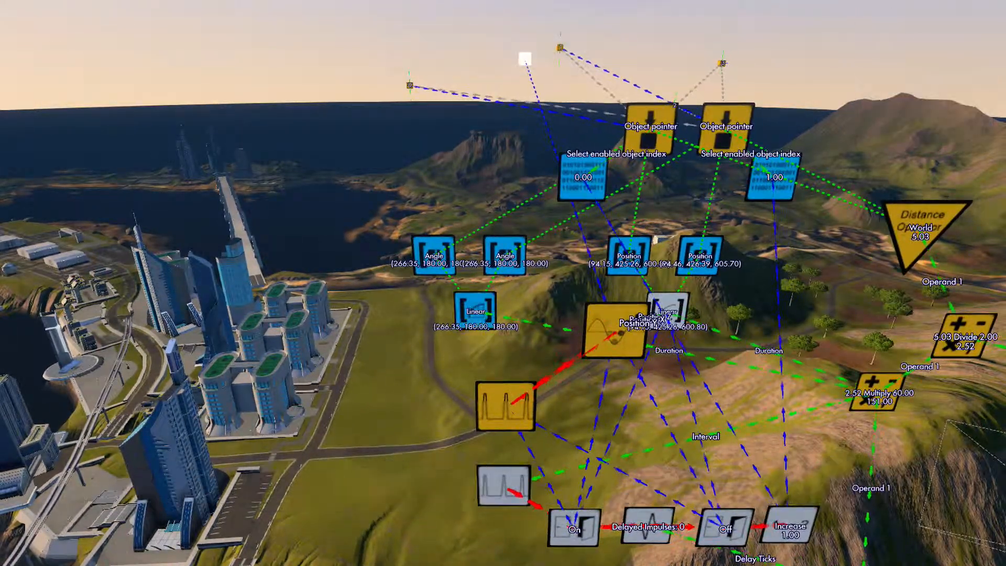
# Step: Check the copied Curve Vector's properties and the Multiply operator picked as its Duration source
pyautogui.click(482, 309)
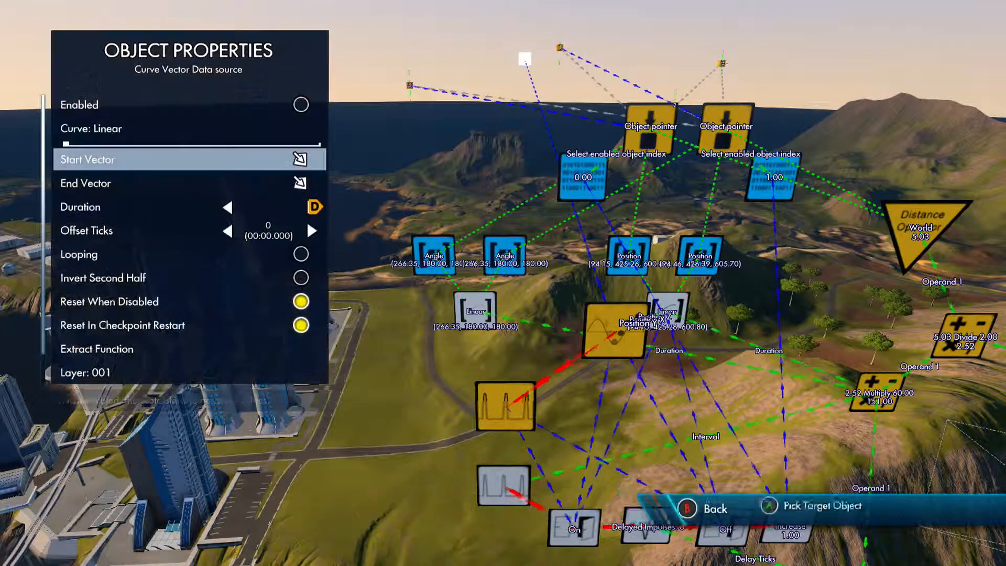
pyautogui.press('Escape')
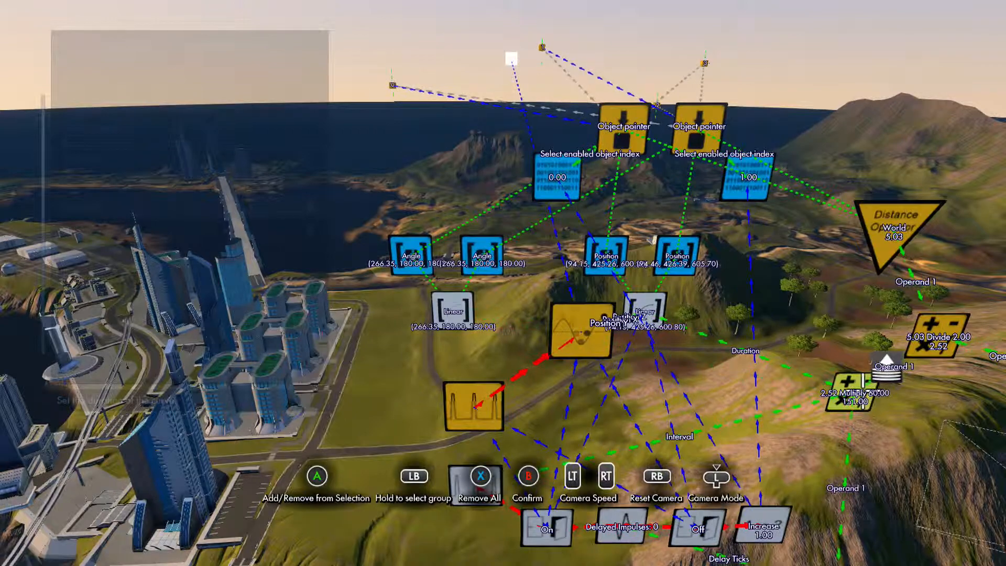
pyautogui.click(864, 392)
pyautogui.press('Escape')
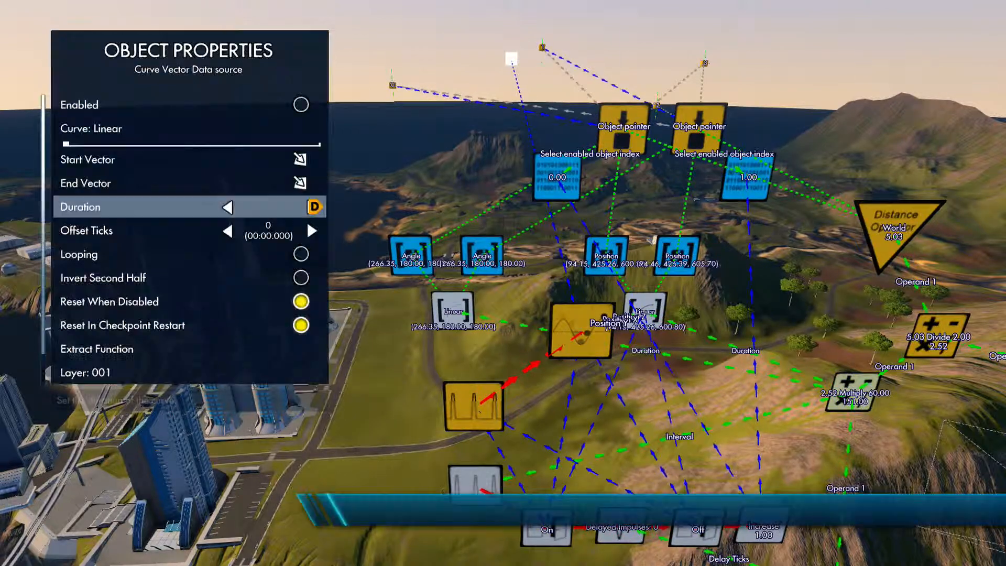
pyautogui.press('Escape')
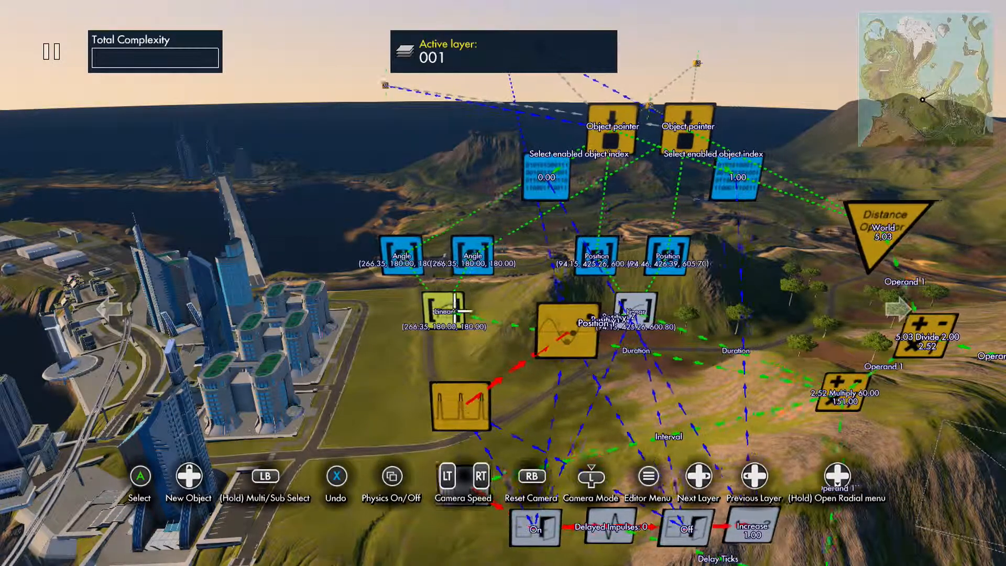
# Step: Link the Yaw, Pitch and Bank of the Object position event to the copied angle curve vector
pyautogui.click(576, 330)
pyautogui.press('Down')
pyautogui.press('Down')
pyautogui.press('Down')
pyautogui.press('Down')
pyautogui.press('Down')
pyautogui.press('Down')
pyautogui.press('Down')
pyautogui.press('Down')
pyautogui.press('Down')
pyautogui.press('Down')
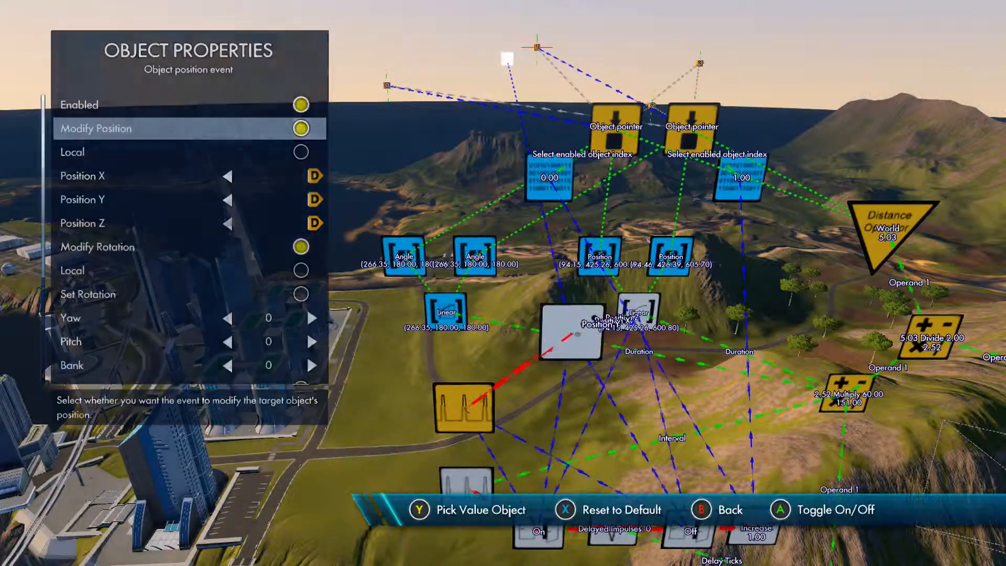
pyautogui.press('Escape')
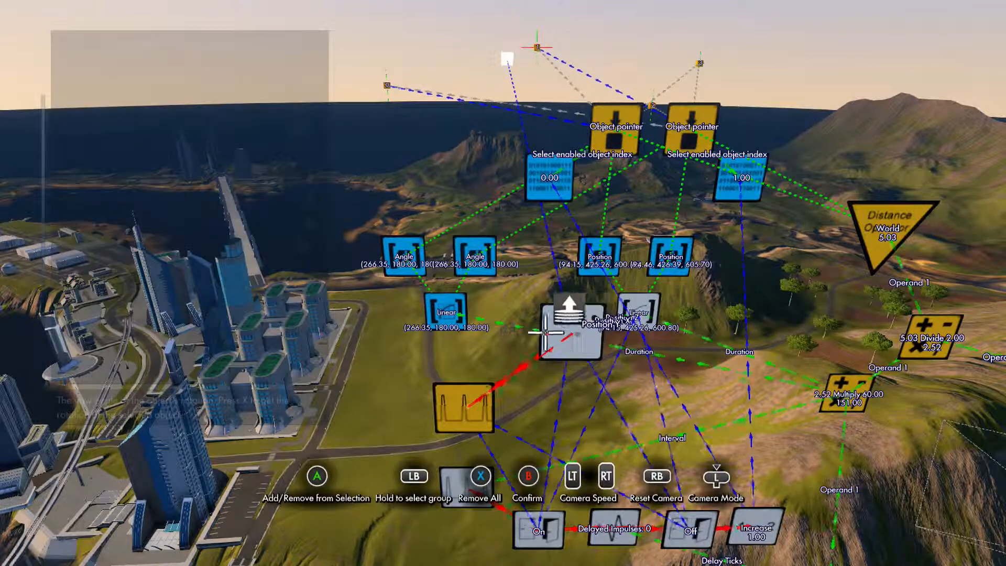
pyautogui.press('Escape')
pyautogui.press('Down')
pyautogui.press('Return')
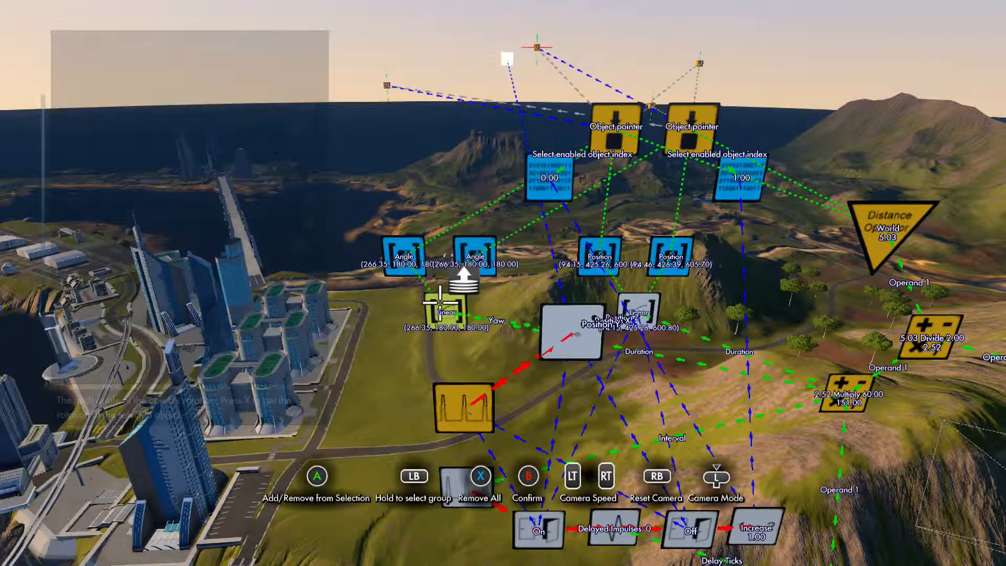
pyautogui.press('Escape')
pyautogui.press('Down')
pyautogui.press('Return')
pyautogui.press('Escape')
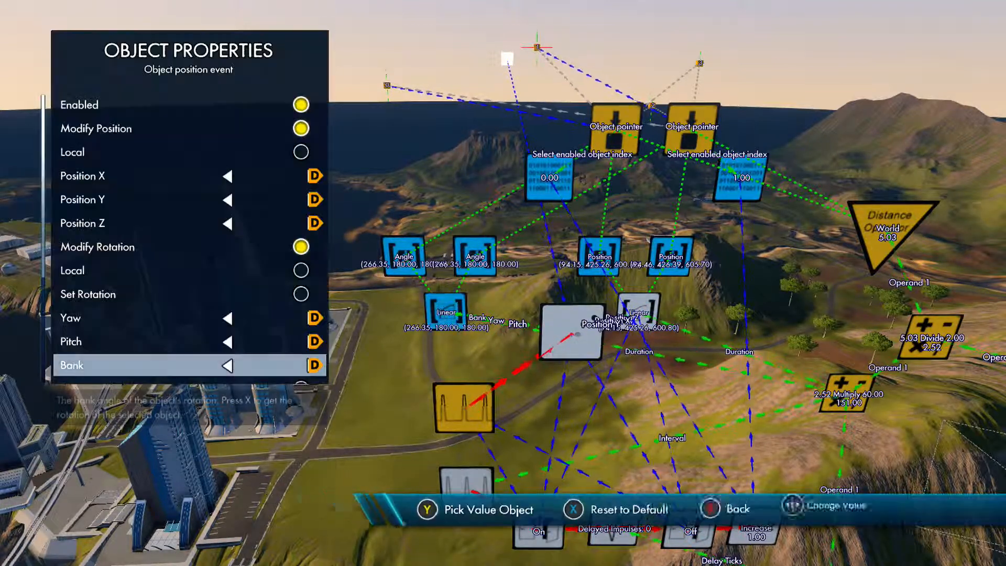
pyautogui.press('Escape')
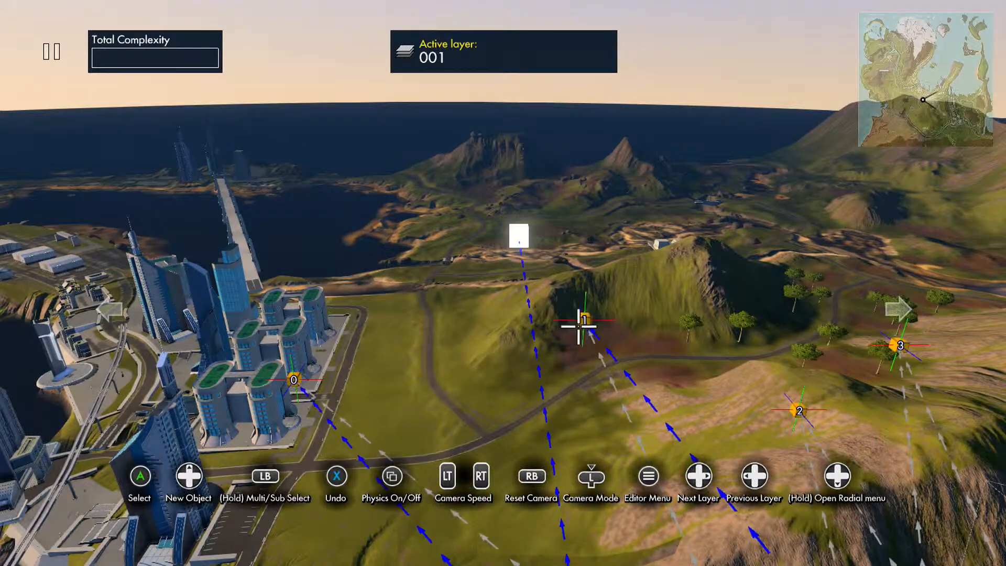
# Step: Move and rotate waypoint 1, and run the physics to test the cube's rotation
pyautogui.click(586, 322)
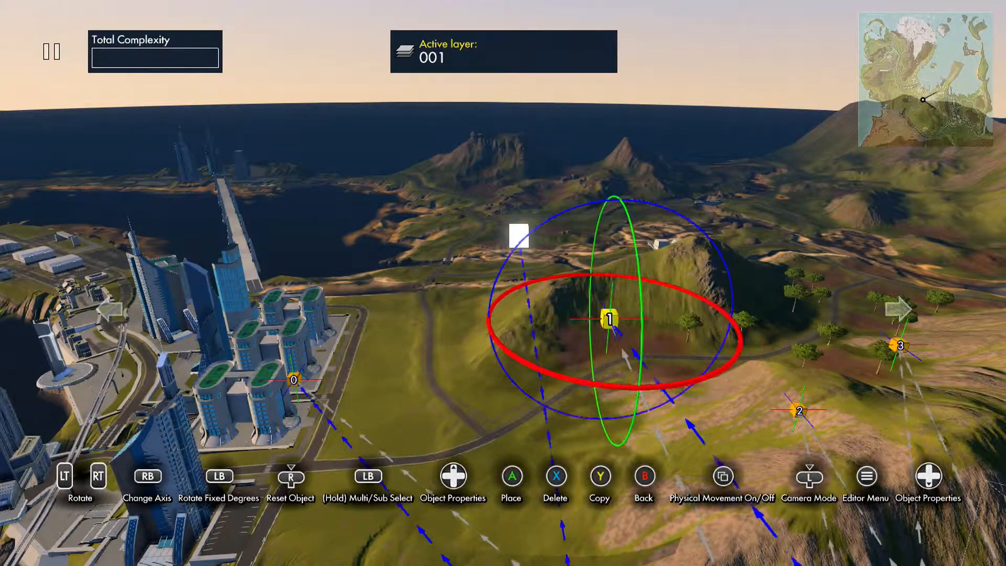
pyautogui.press('Escape')
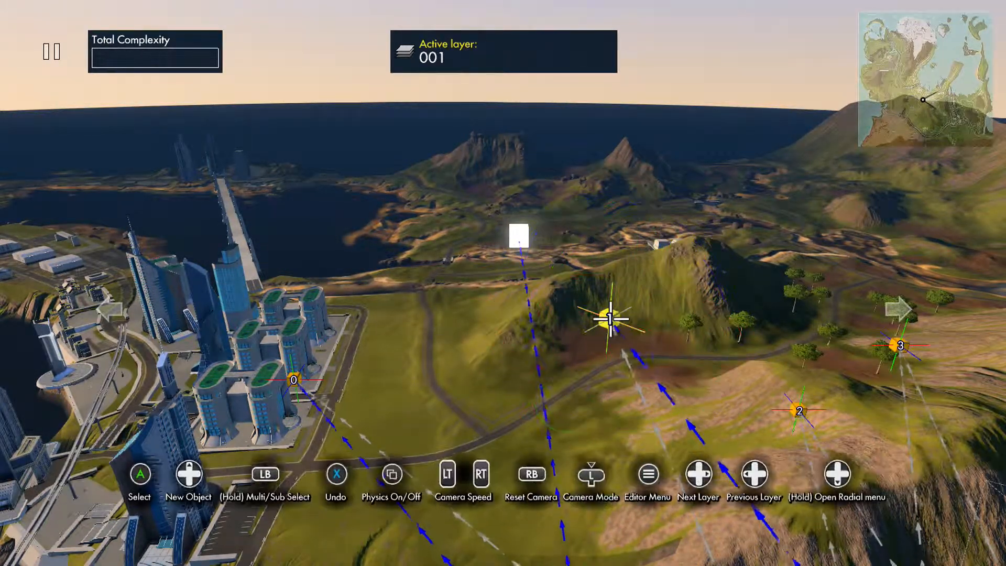
pyautogui.press('space')
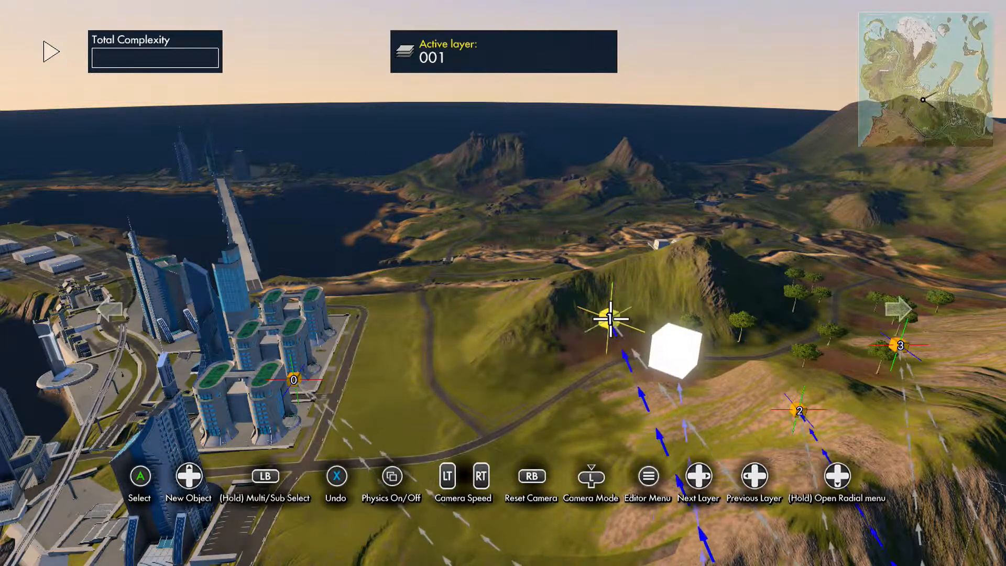
# Step: Add the angle curve vector to the event targets of the On and Off State events together
pyautogui.scroll(-5, 610, 325)
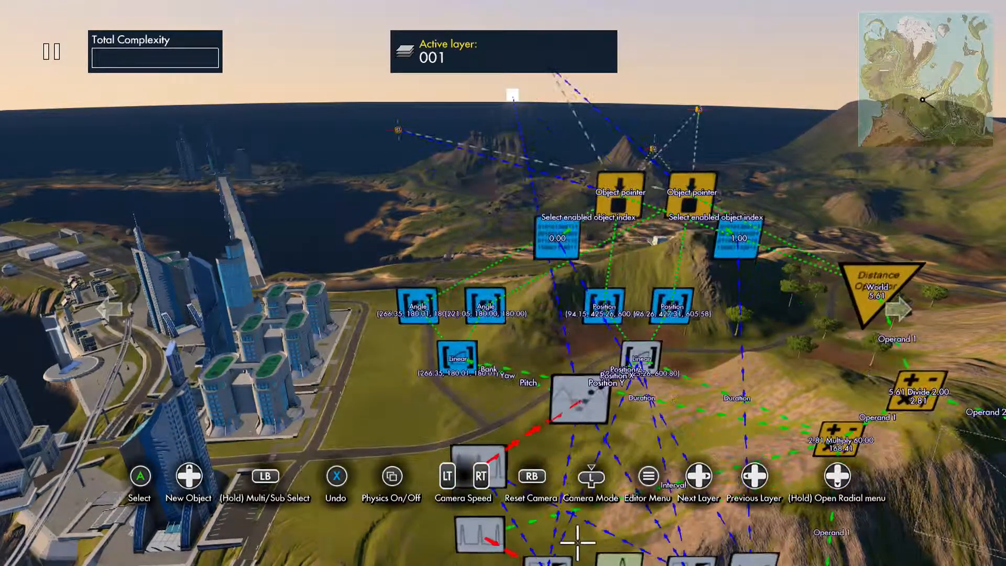
pyautogui.scroll(-4, 658, 237)
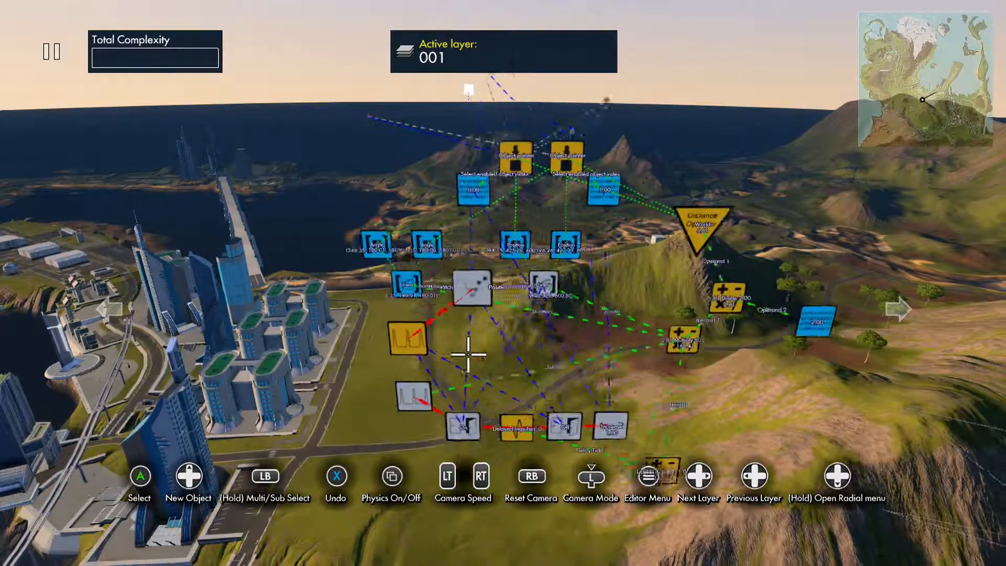
pyautogui.press('ctrl')
pyautogui.press('Return')
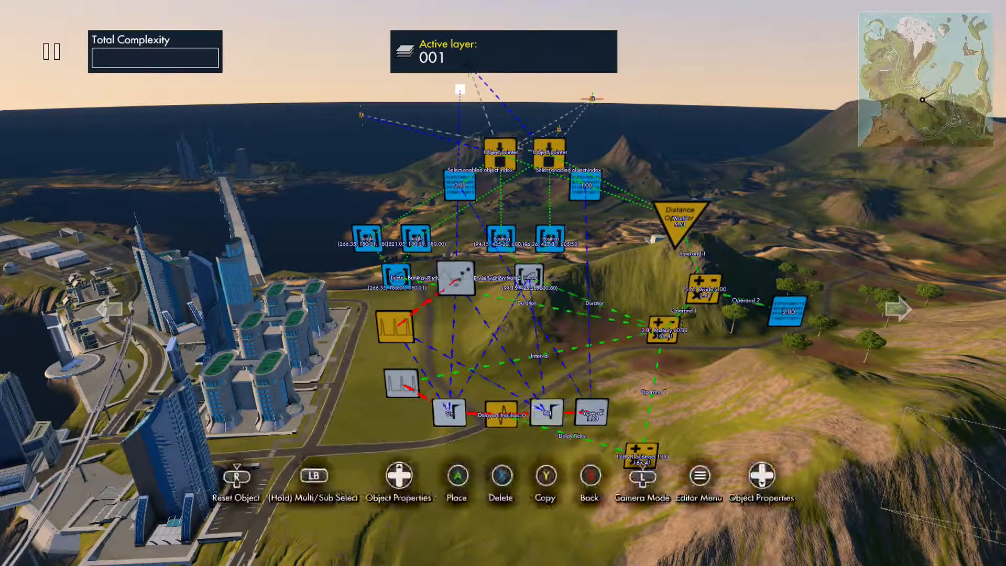
pyautogui.press('Up')
pyautogui.press('Down')
pyautogui.press('Down')
pyautogui.press('Down')
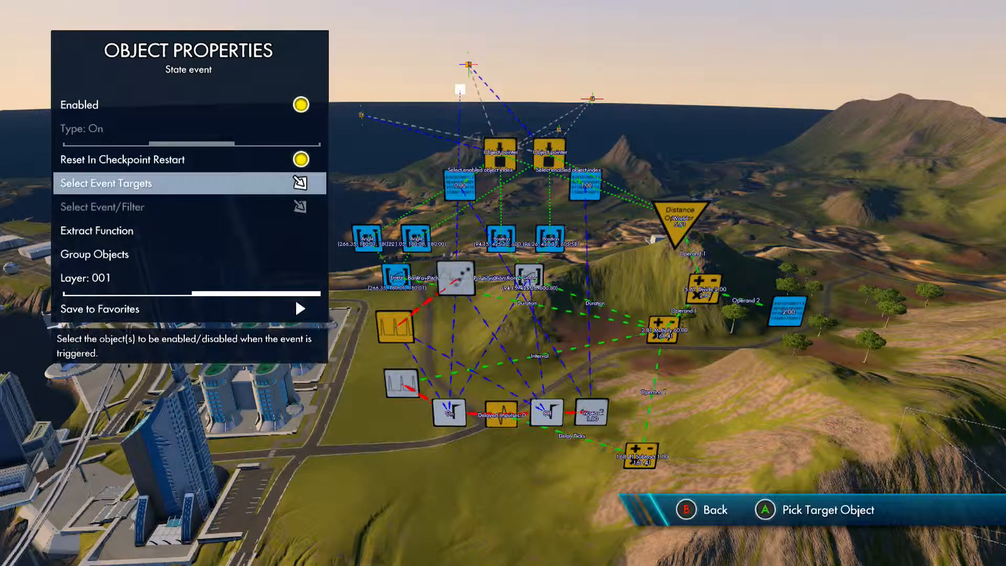
pyautogui.press('Return')
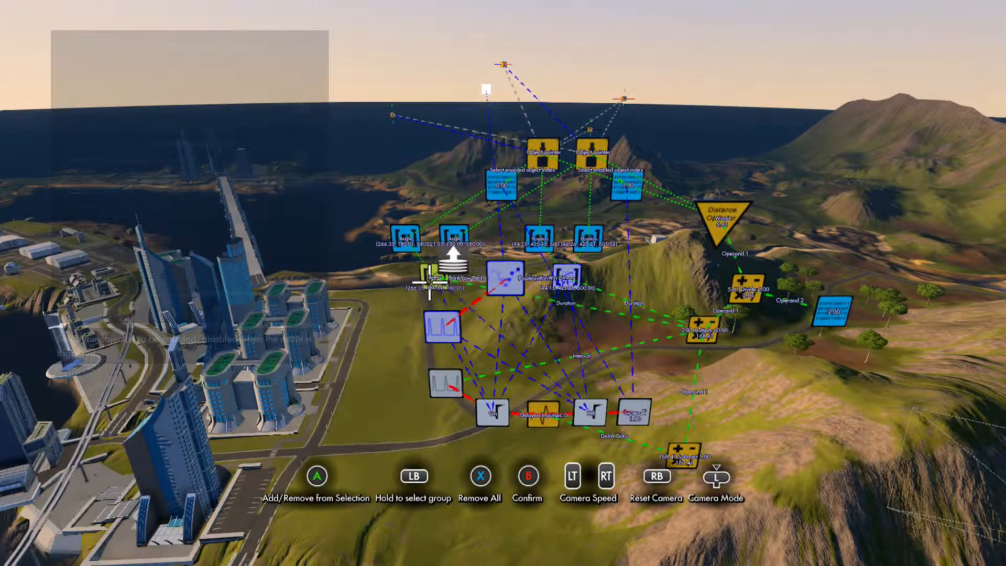
pyautogui.press('Return')
pyautogui.press('Escape')
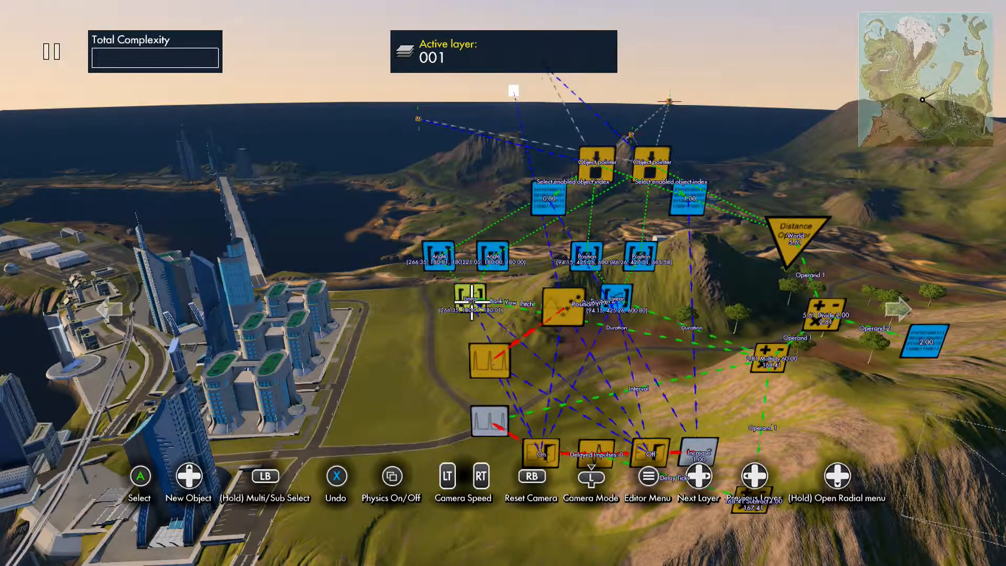
# Step: Run the physics to watch the cube move and rotate along the waypoints, and stop it again
pyautogui.press('space')
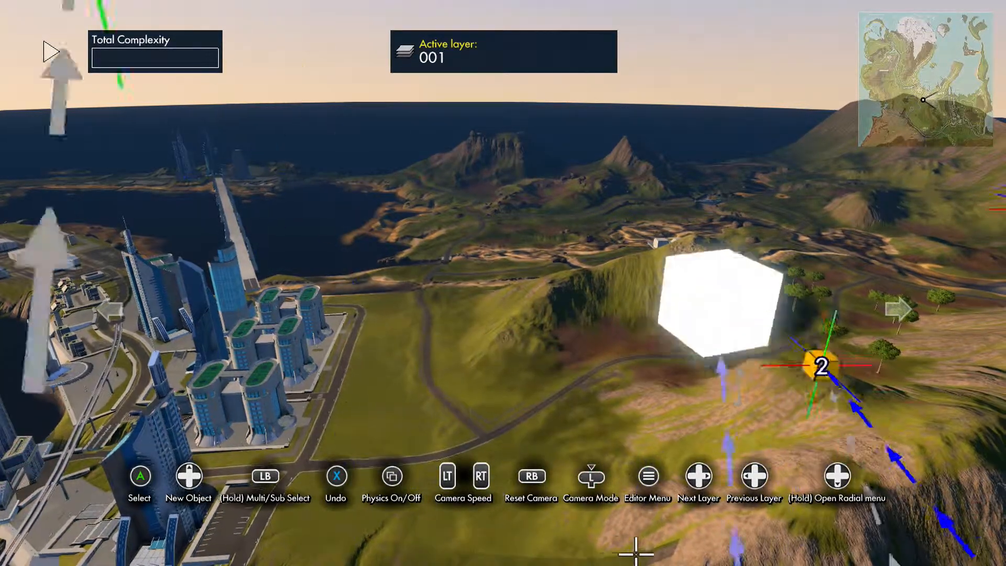
pyautogui.press('space')
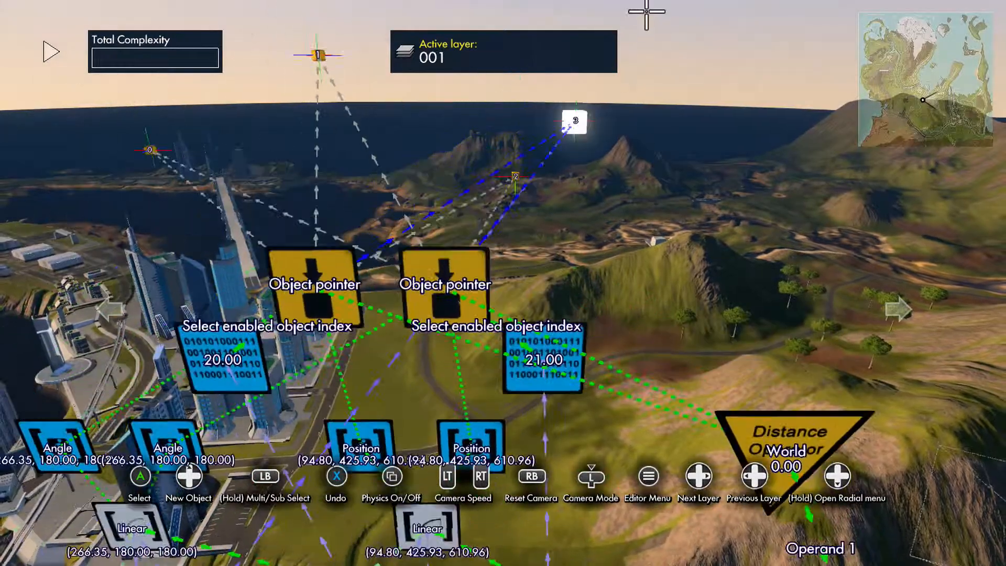
pyautogui.press('space')
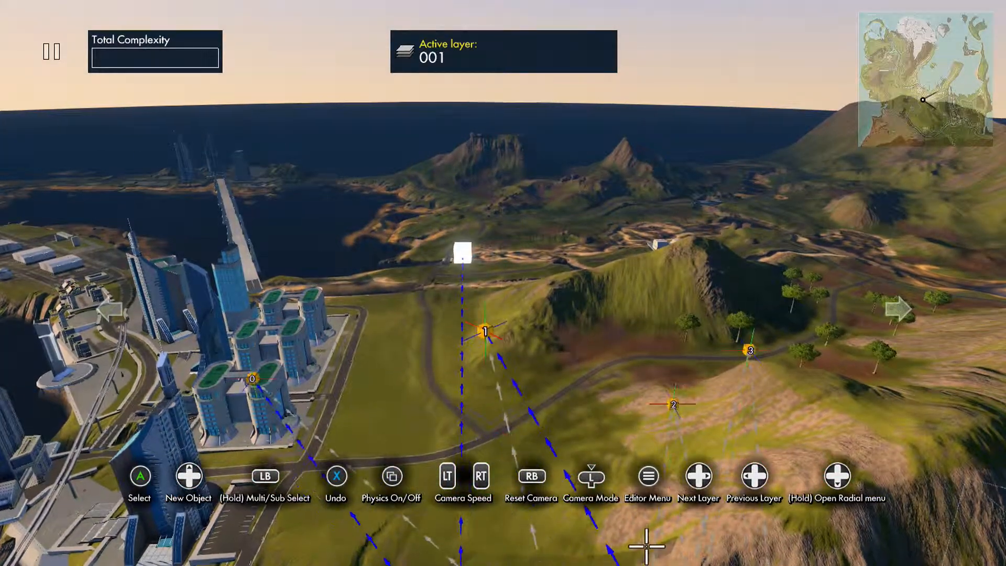
# Step: Rotate waypoints 2 and 3 to new orientations and place them
pyautogui.click(672, 417)
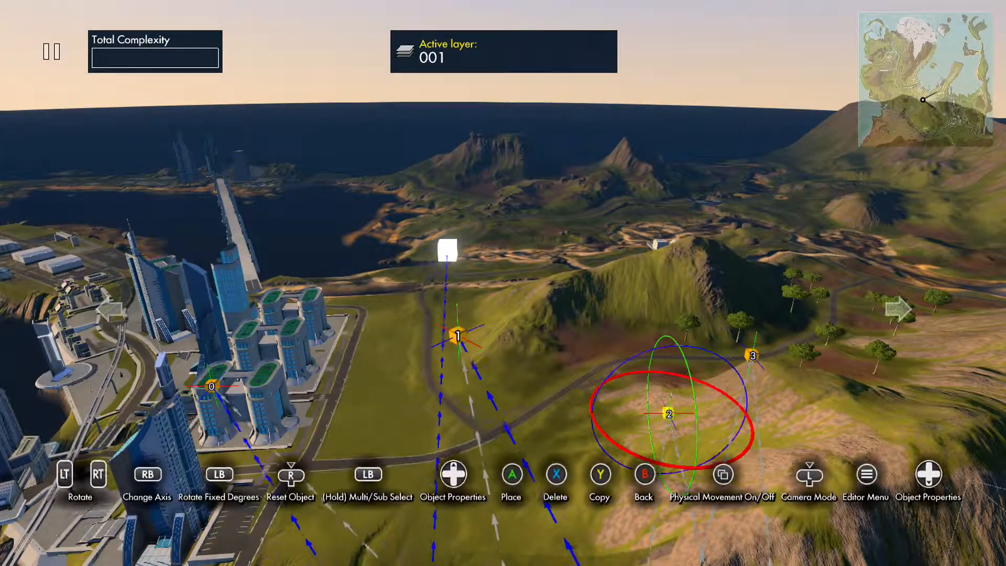
pyautogui.click(670, 413)
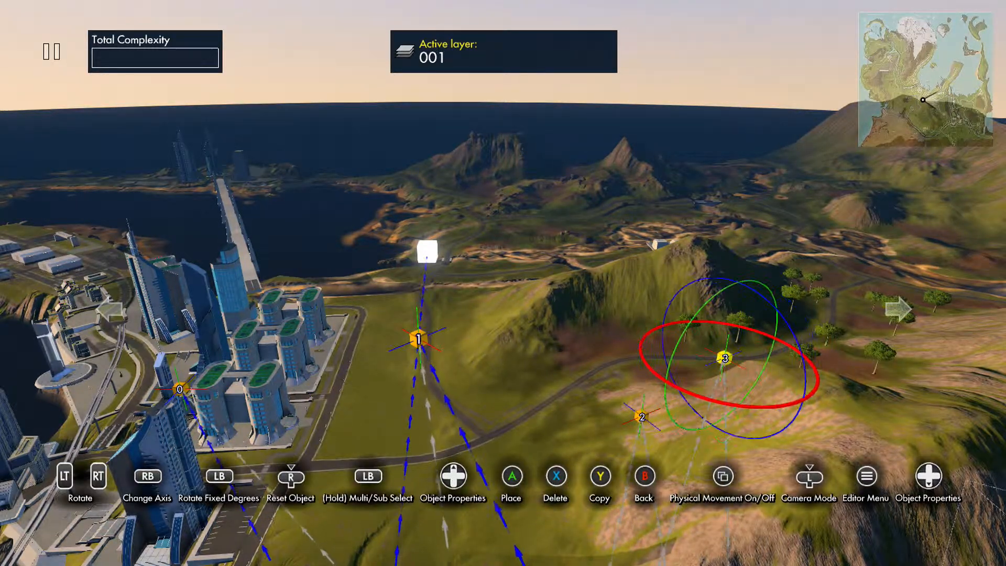
pyautogui.click(725, 359)
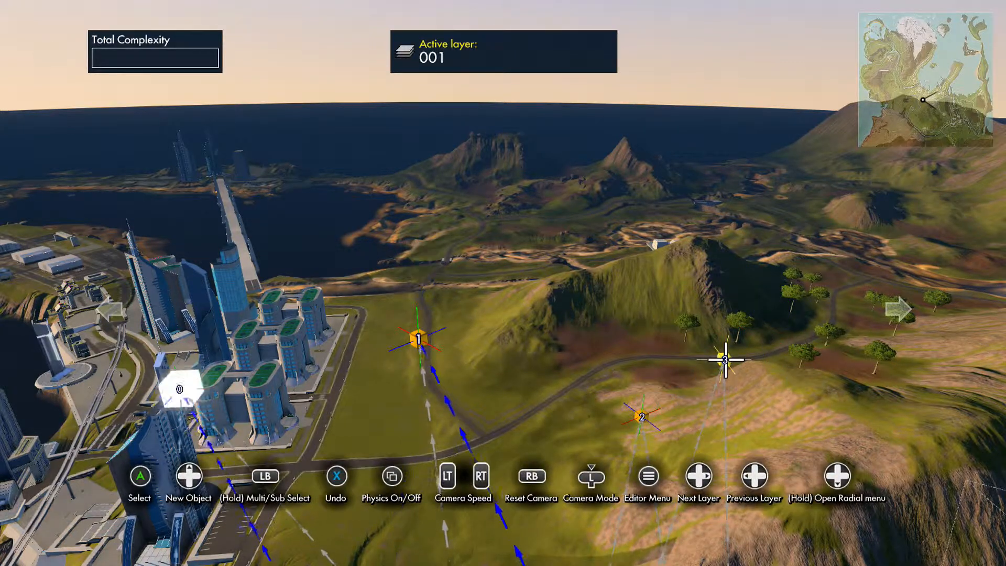